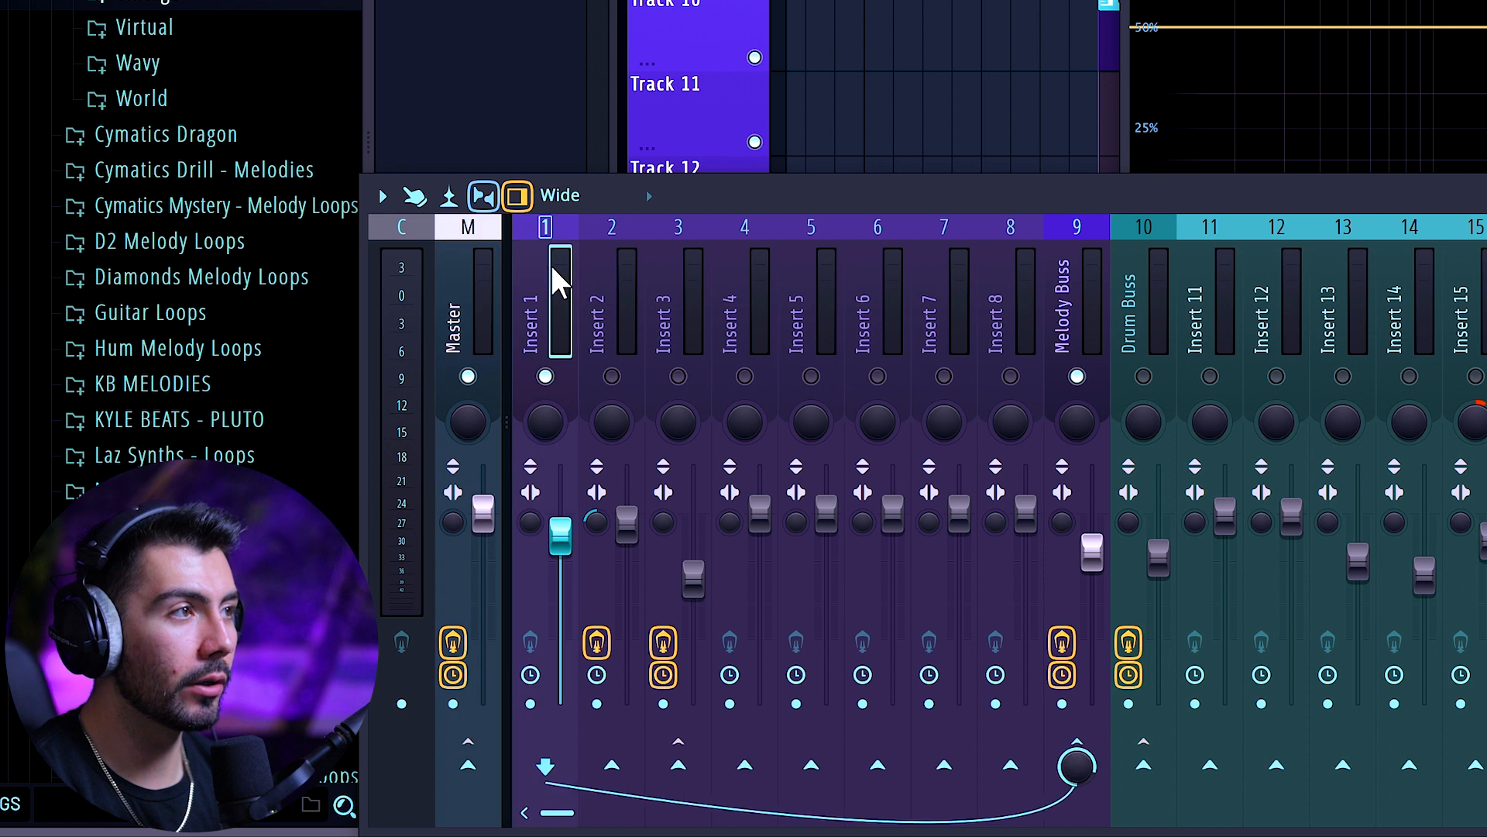
- Open Pro-R on the Melody Buss and lower its Mix from fully wet while the track plays
left_click(617, 289)
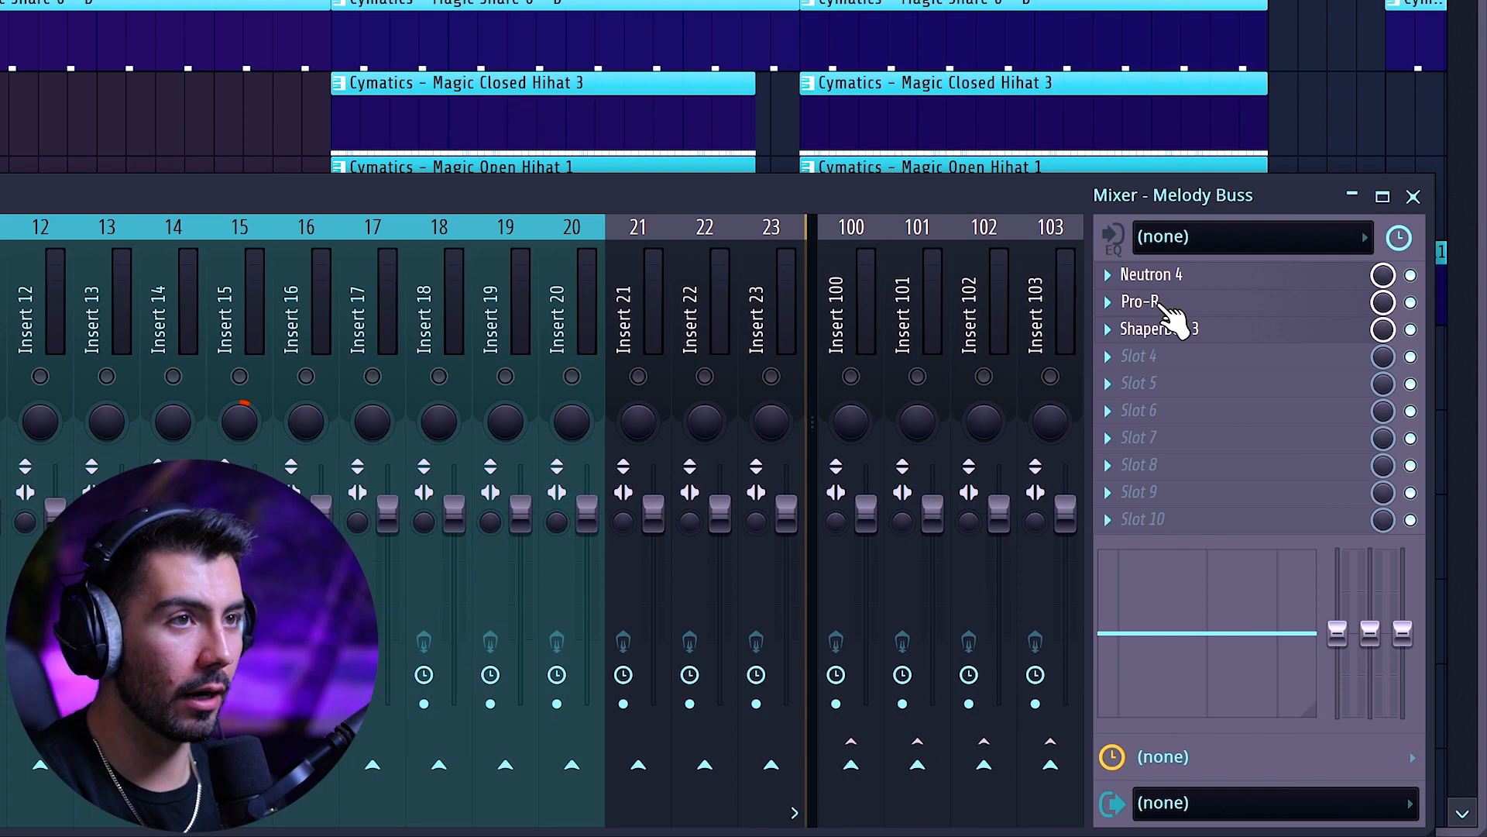
left_click(1164, 303)
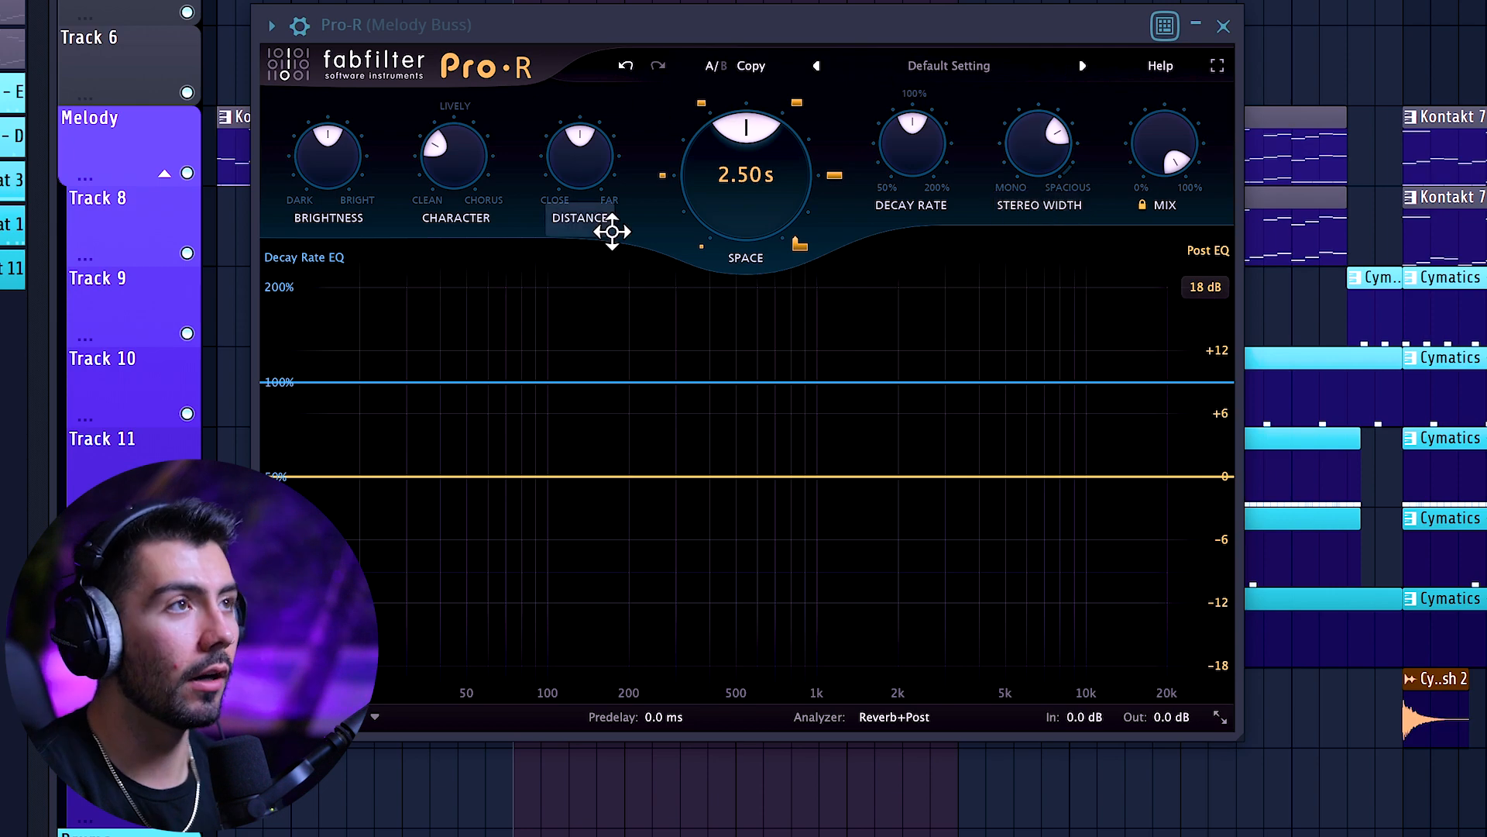
key("space")
mouse_move(1153, 148)
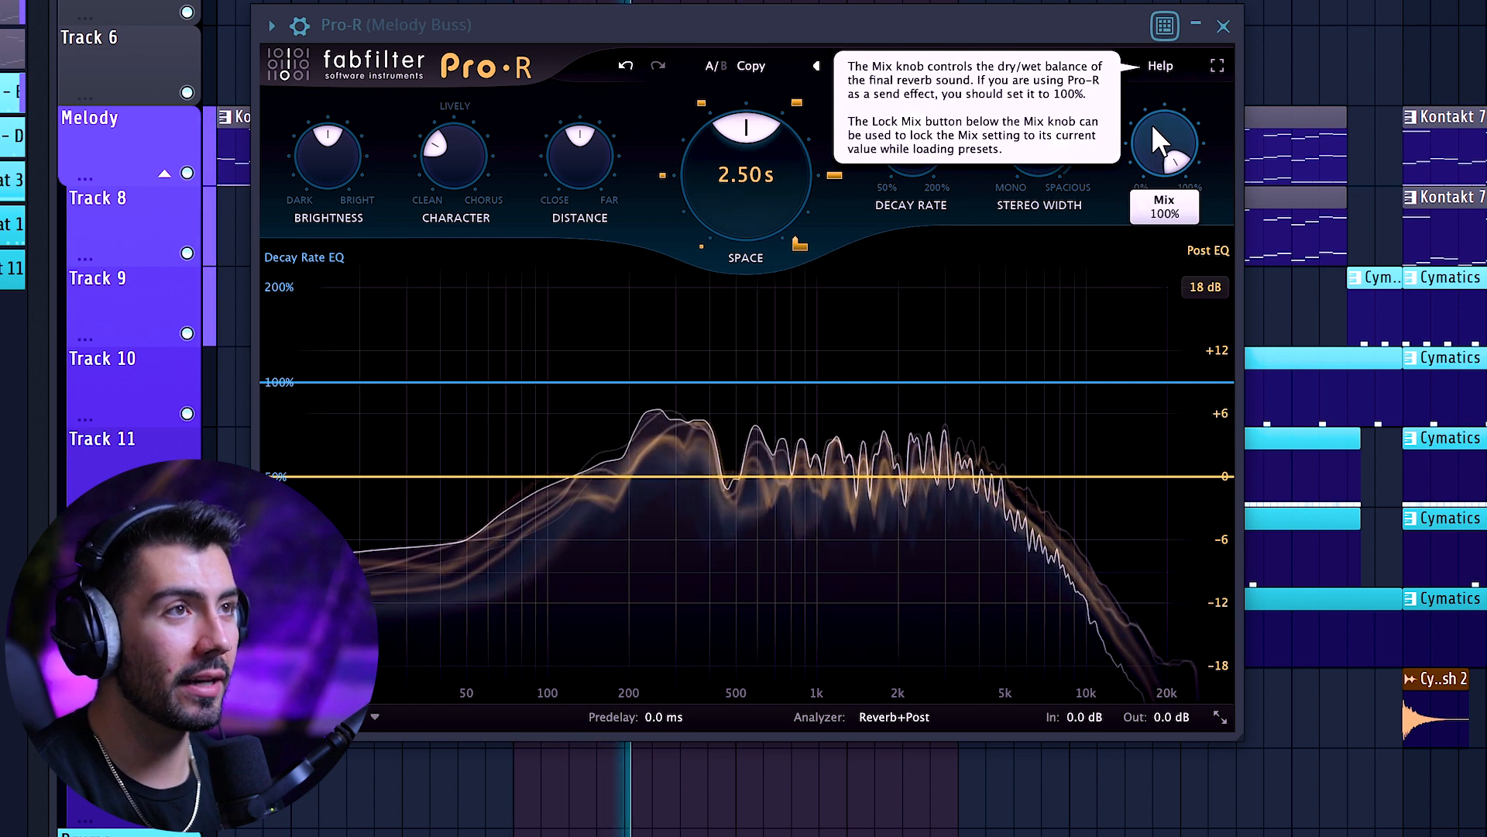
left_click_drag(1153, 124, 1179, 451)
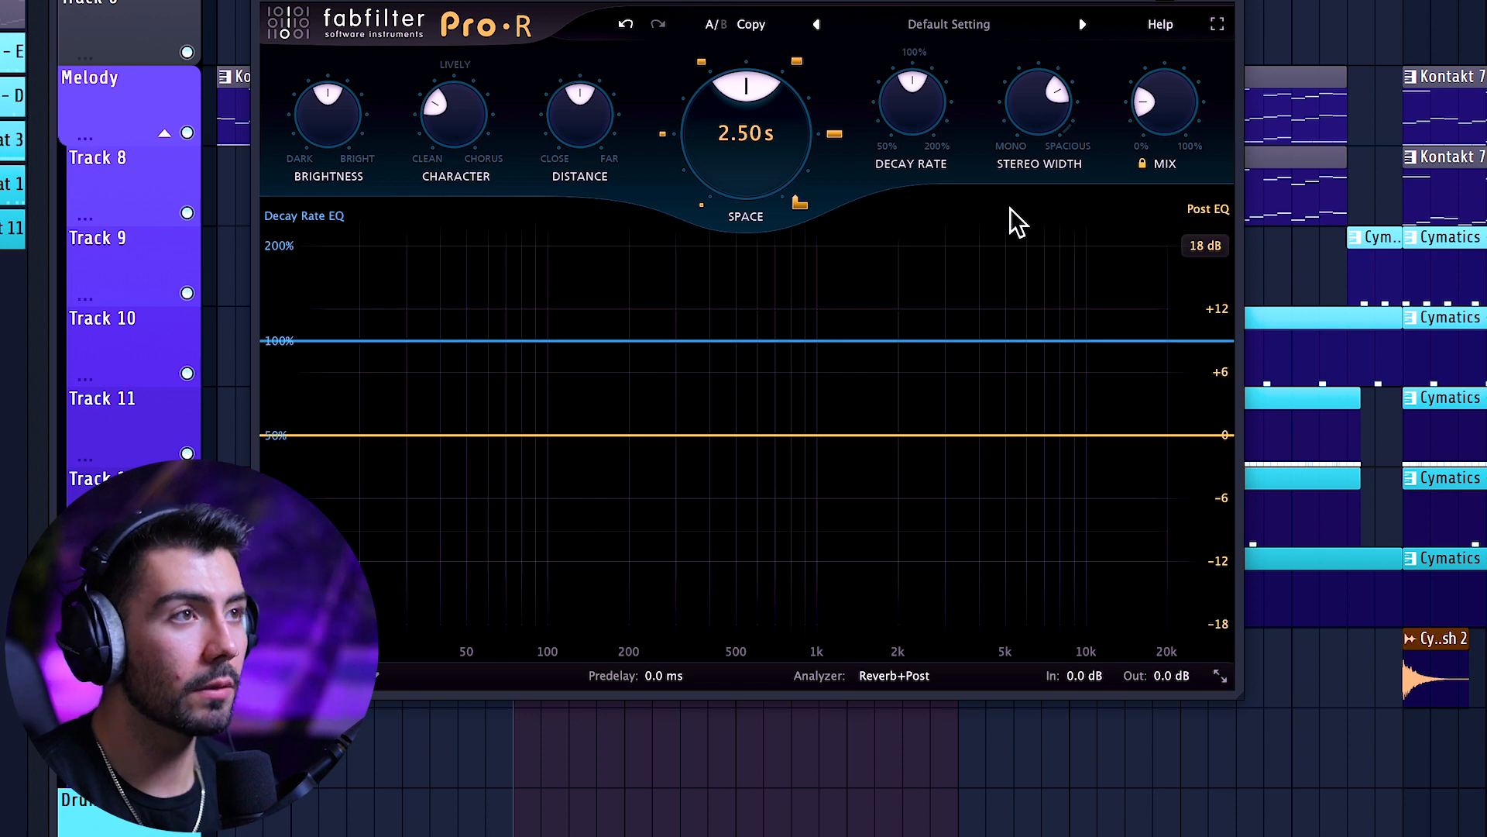
- Shape the Decay Rate EQ with a 142.5% high shelf at 5483.1 Hz and other bands, and contour the Post EQ similarly
left_click_drag(1136, 341, 1028, 292)
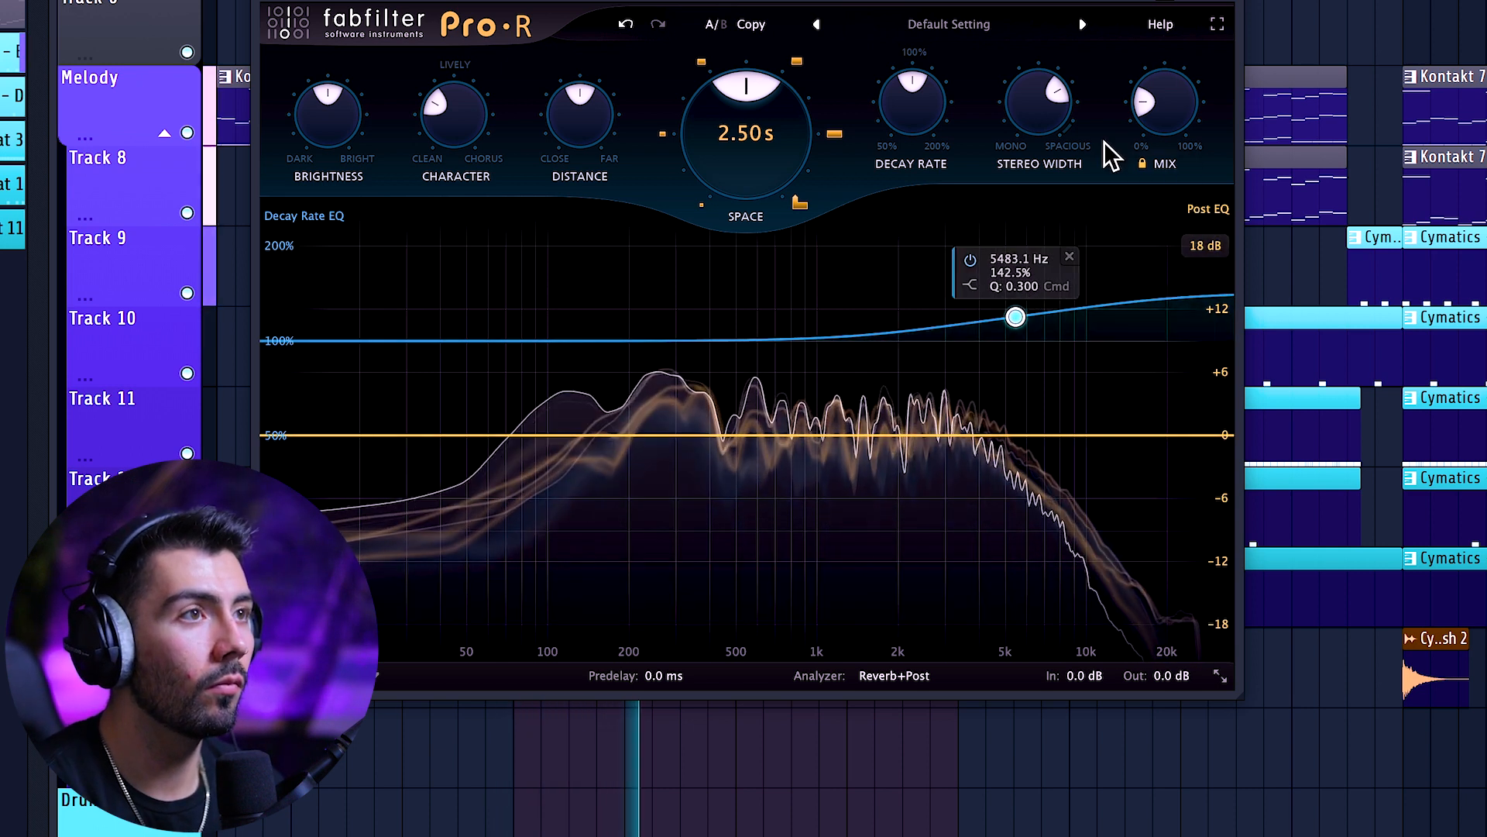
left_click_drag(1124, 433, 1040, 366)
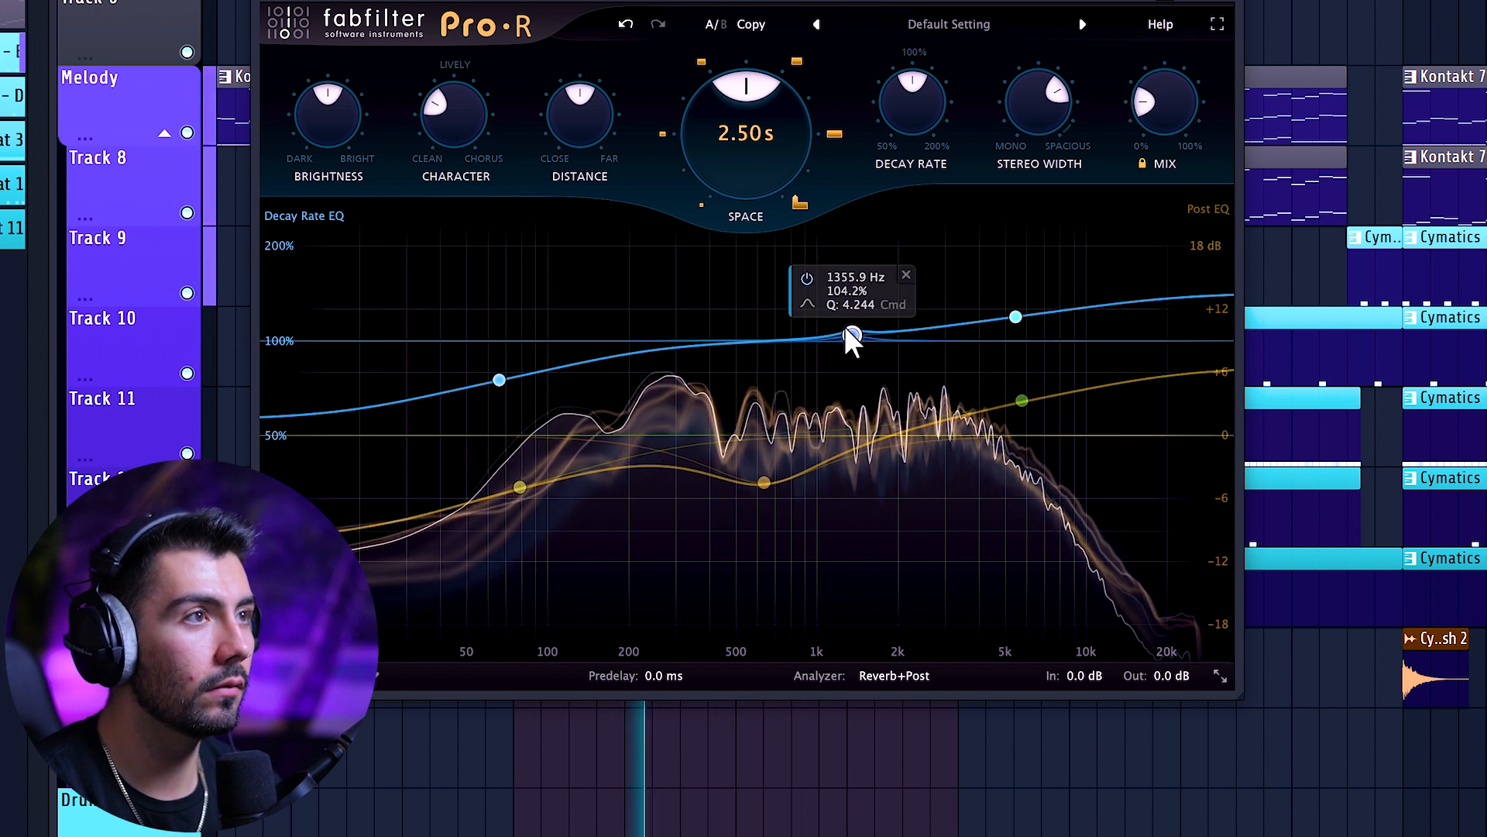
mouse_move(844, 325)
left_mouse_down()
mouse_move(857, 329)
mouse_move(852, 312)
left_mouse_up()
left_click_drag(882, 439, 857, 397)
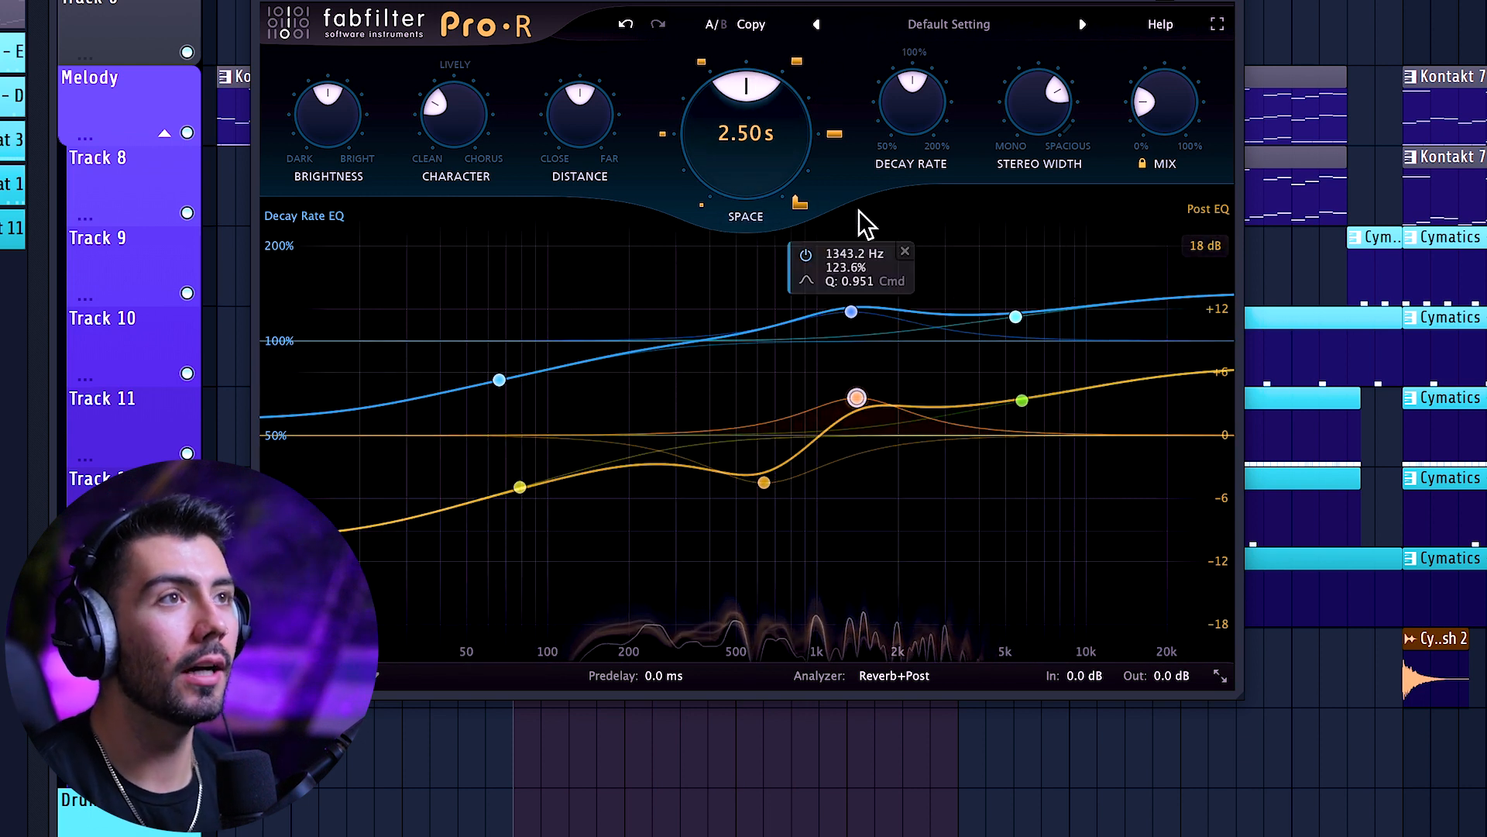
left_click(1247, 11)
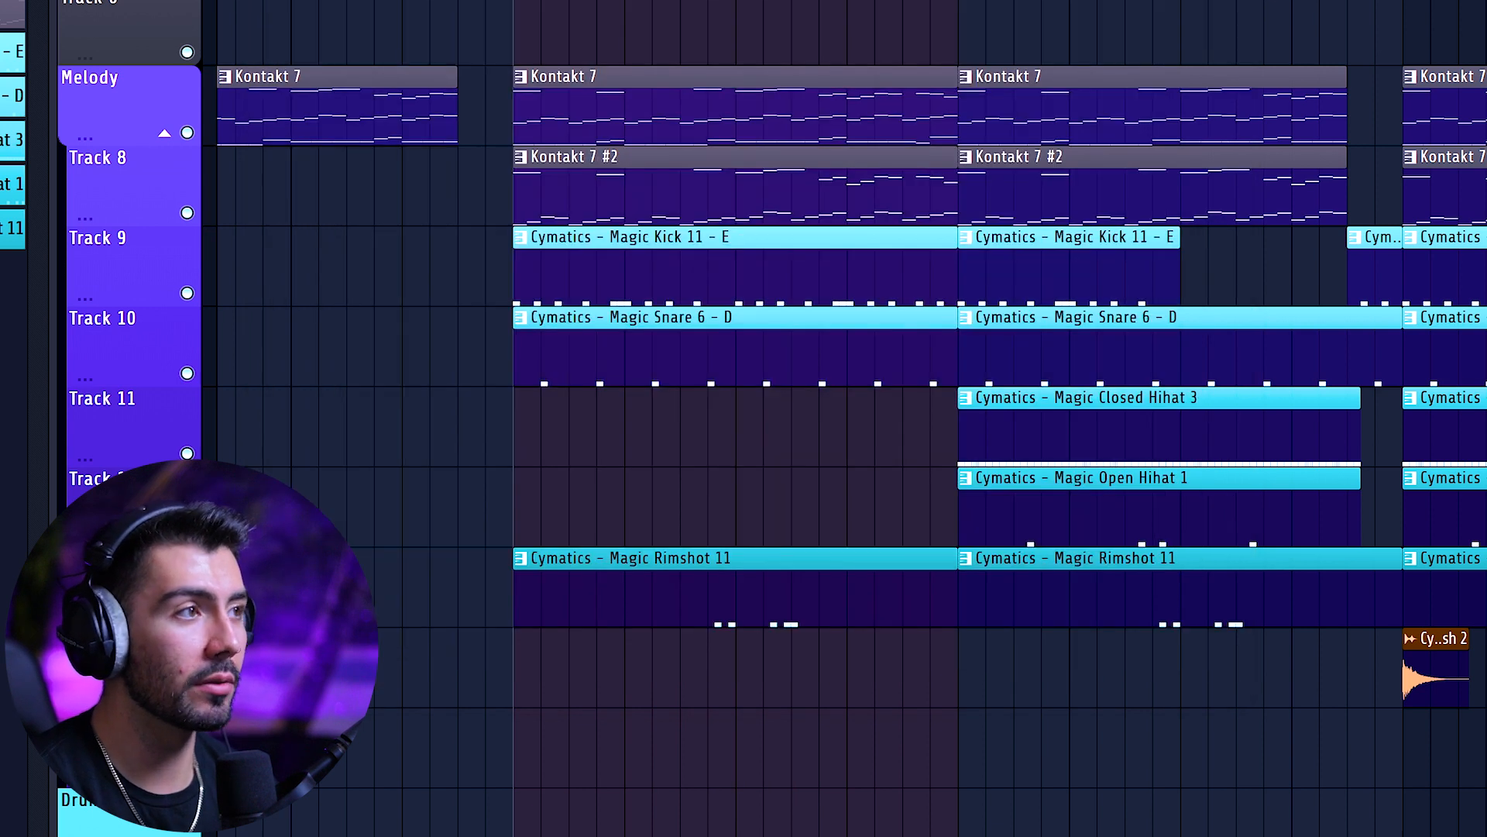
- Set Pro-R's Space to 5.20 s and raise the Distance, Character and Brightness during playback
key("F9")
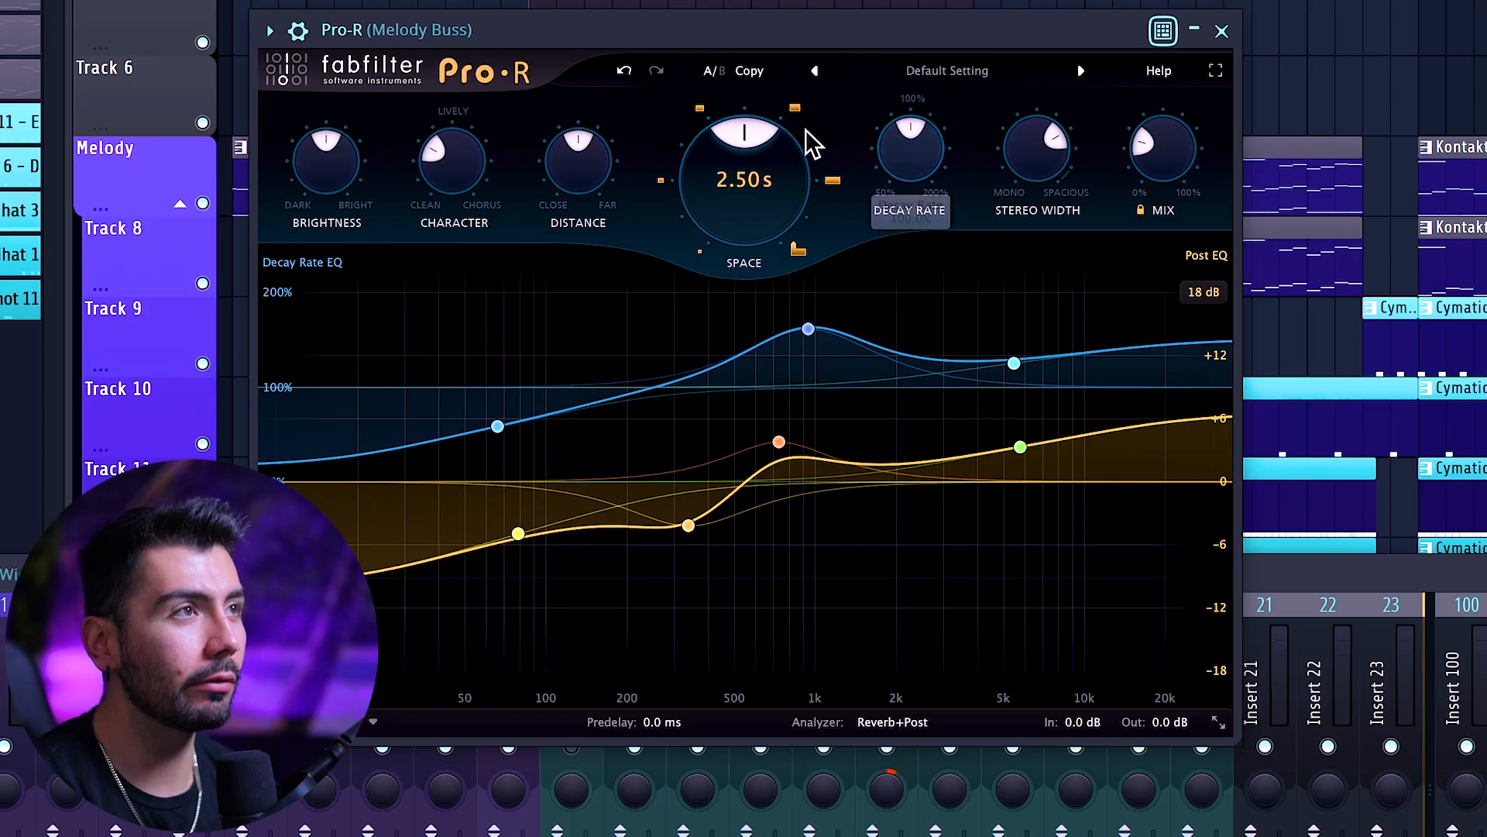
mouse_move(700, 174)
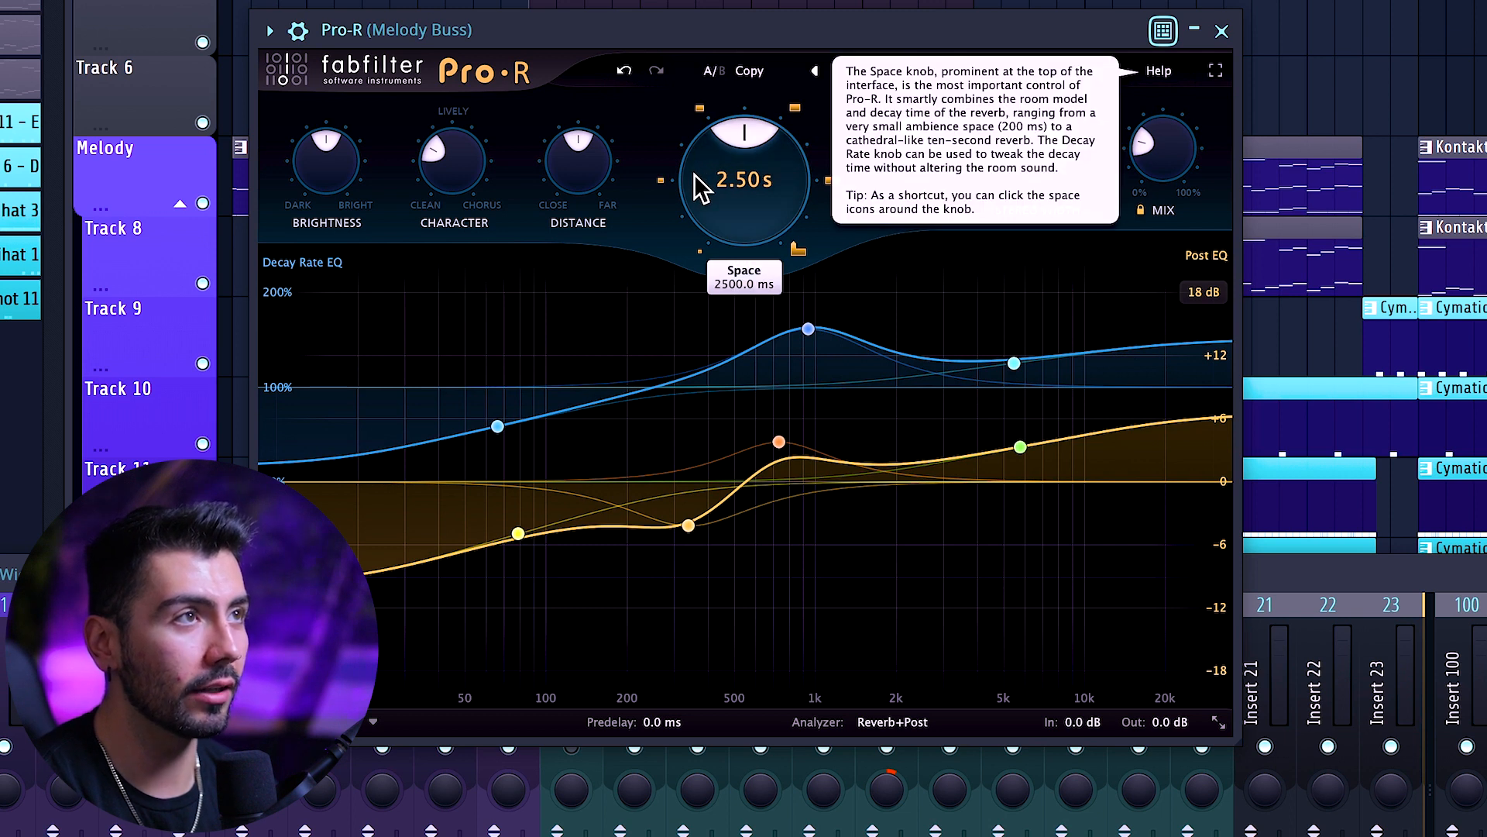
scroll(694, 173, "up", 3)
left_click_drag(694, 155, 691, 137)
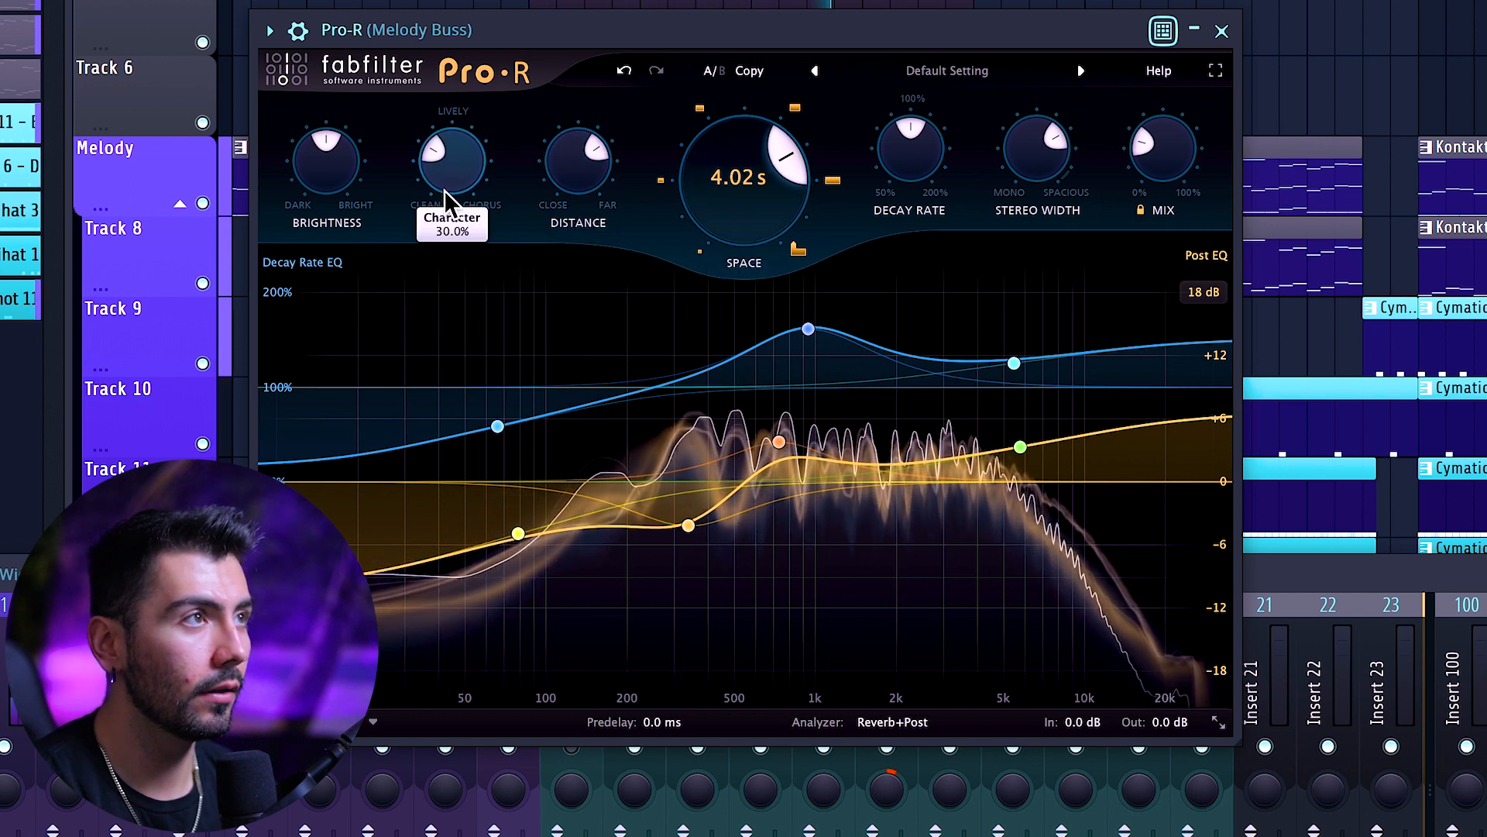
mouse_move(329, 143)
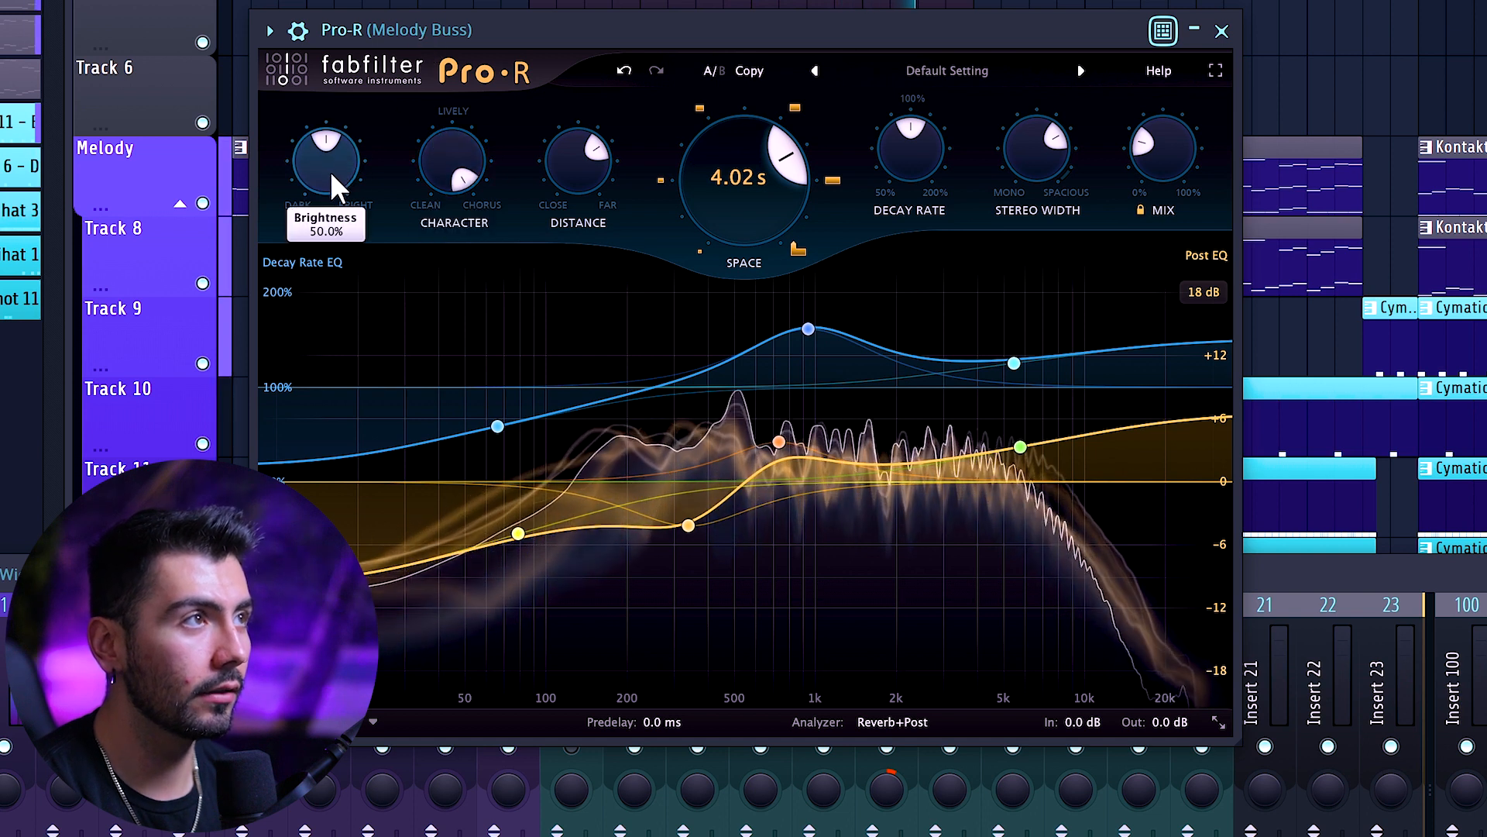
scroll(743, 178, "up", 3)
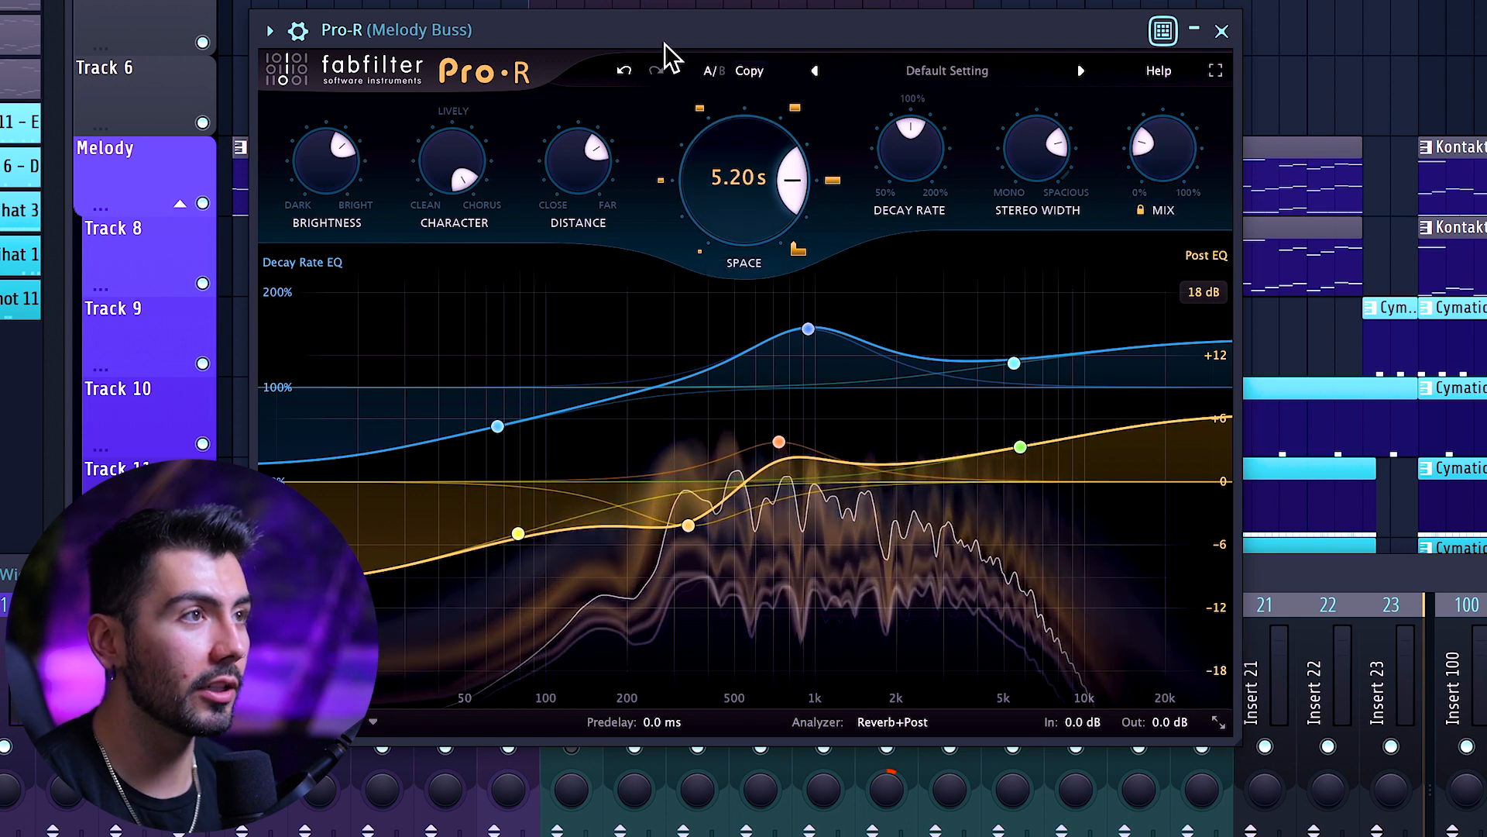
- Set Pro-R's predelay to tempo-synced 1/4 at 200% and raise the Mix to about 41.5%
mouse_move(674, 481)
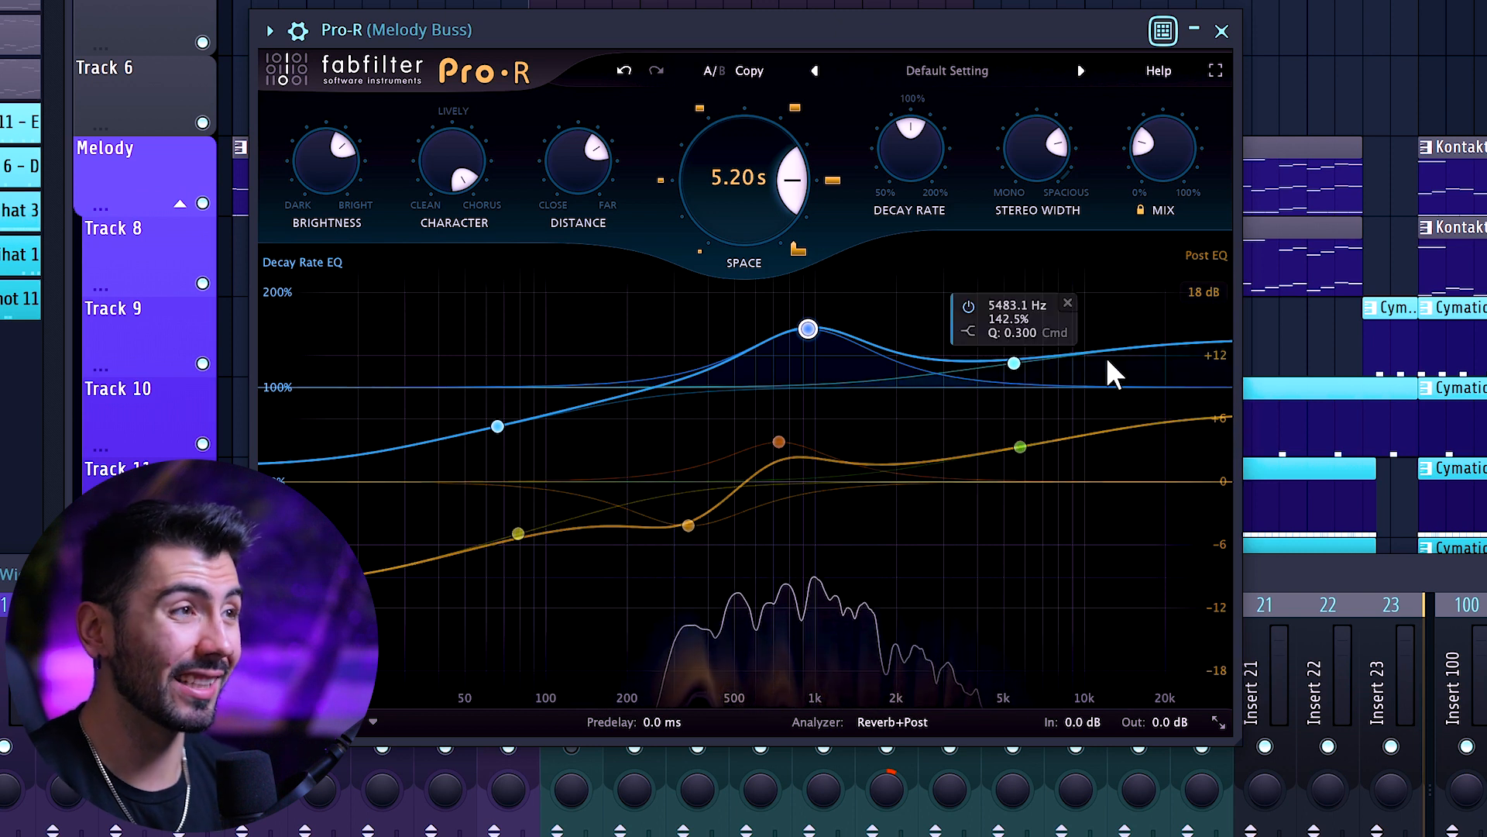
mouse_move(903, 174)
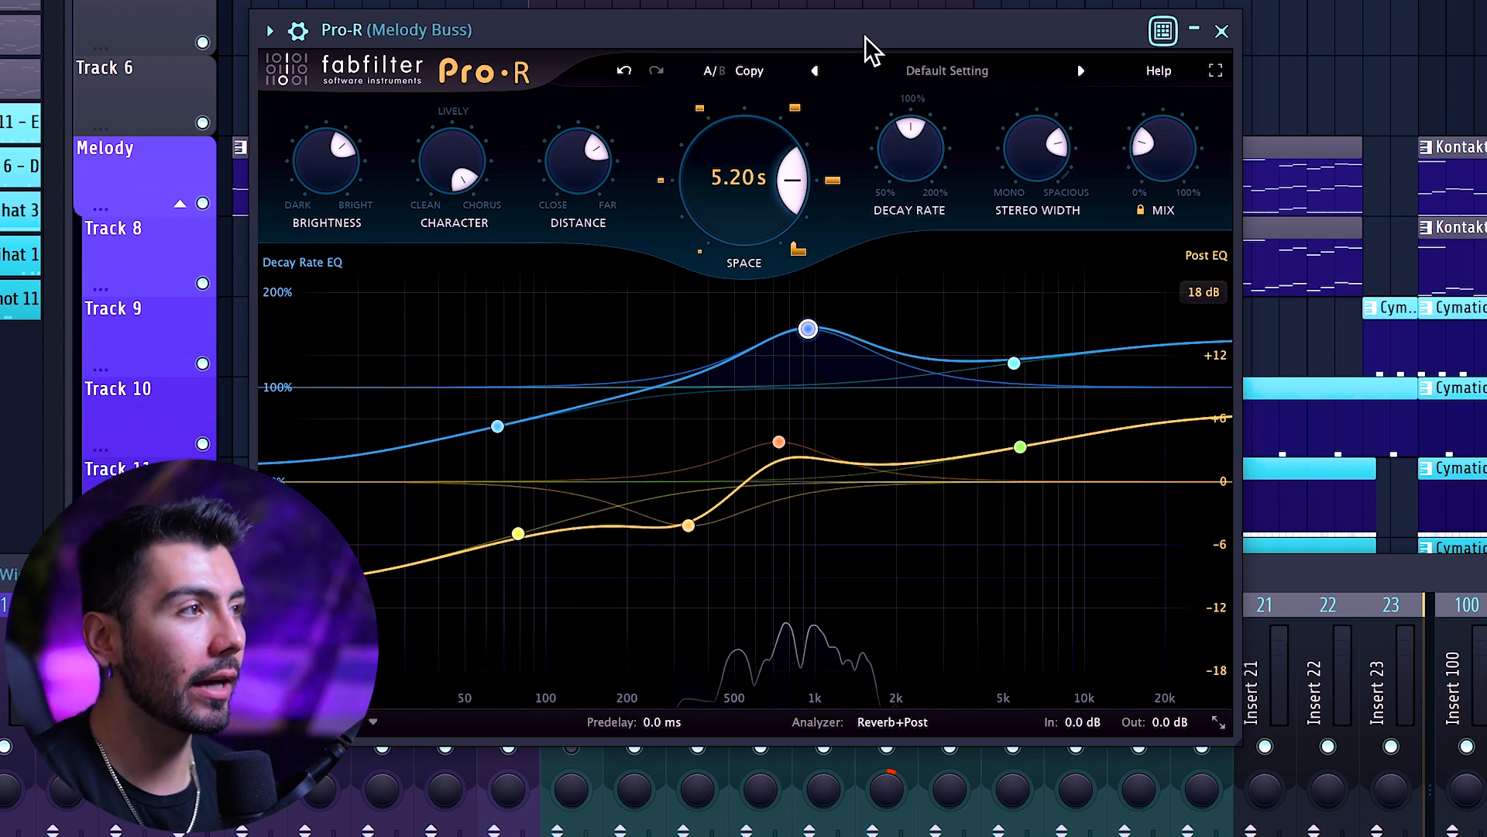
left_click_drag(826, 30, 962, 39)
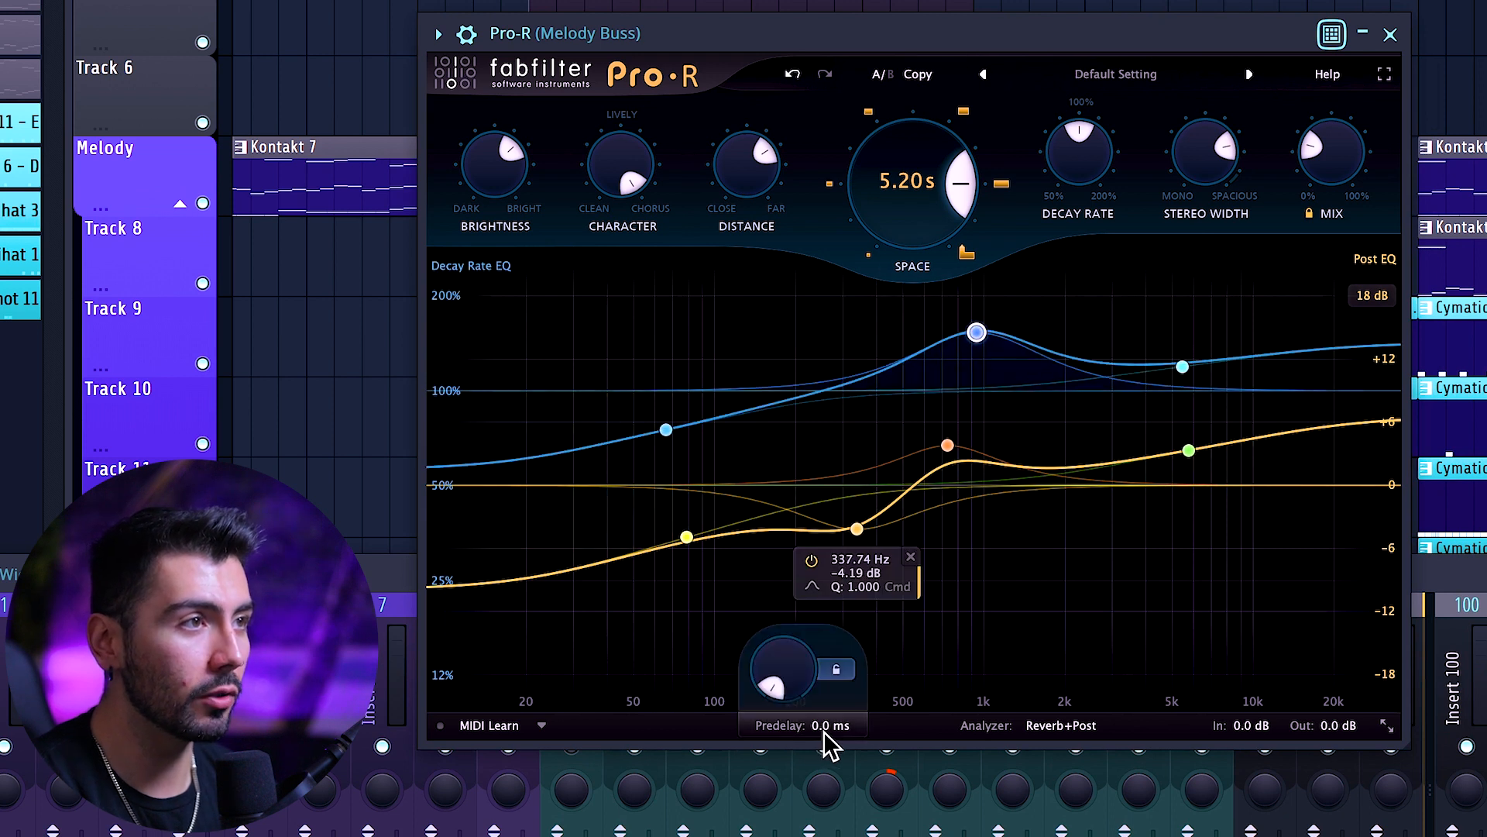
mouse_move(774, 693)
left_mouse_down()
mouse_move(731, 670)
mouse_move(764, 690)
left_mouse_up()
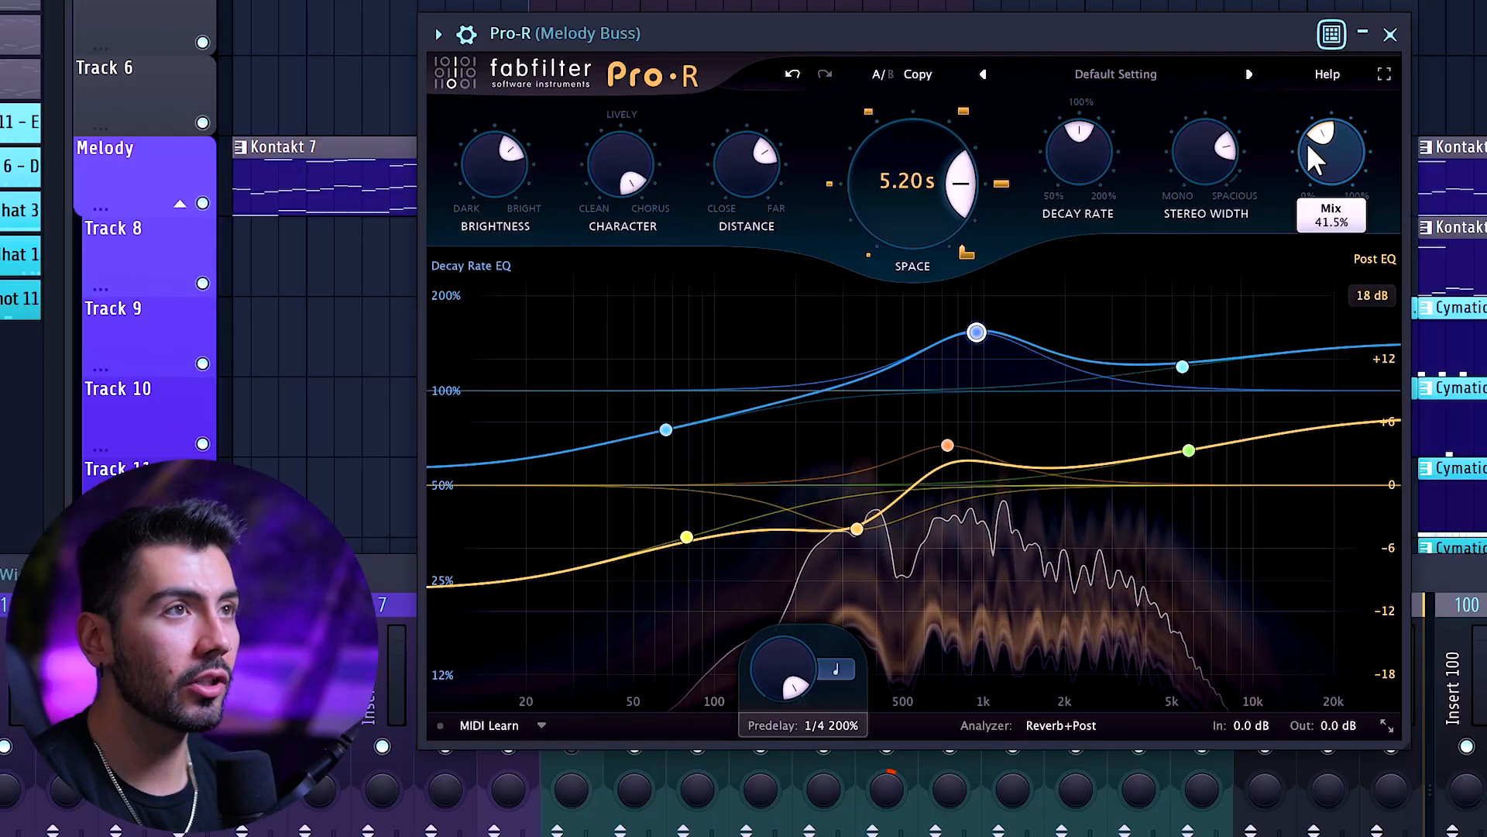
left_click_drag(1314, 159, 1314, 151)
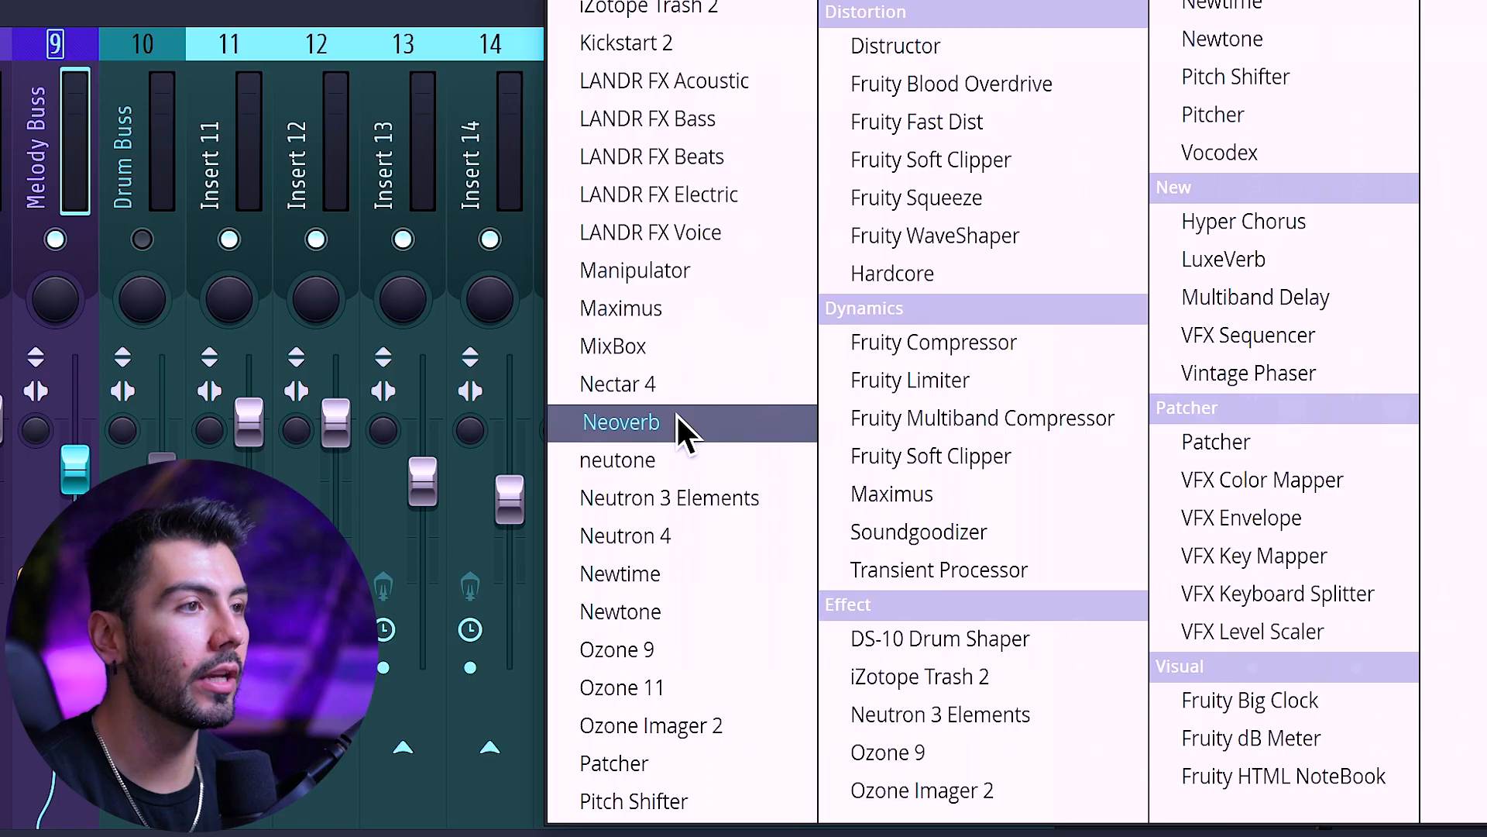
- Load Neoverb on the Melody Buss and accept a Reverb Assistant suggestion using fully Dramatic style, XL size, 20% dry/wet and Bright tone
left_click(681, 422)
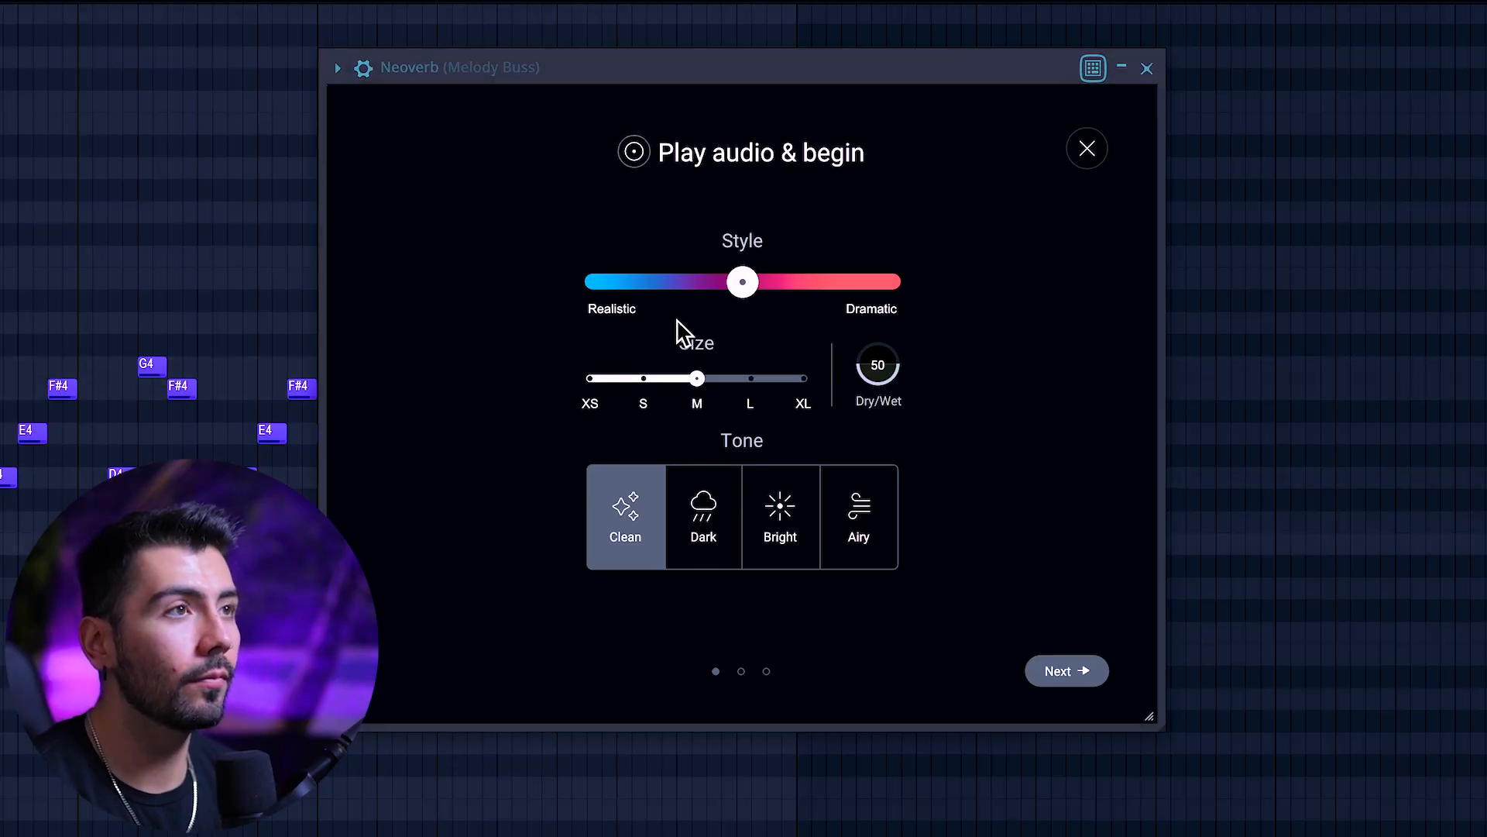
left_click_drag(742, 280, 1039, 295)
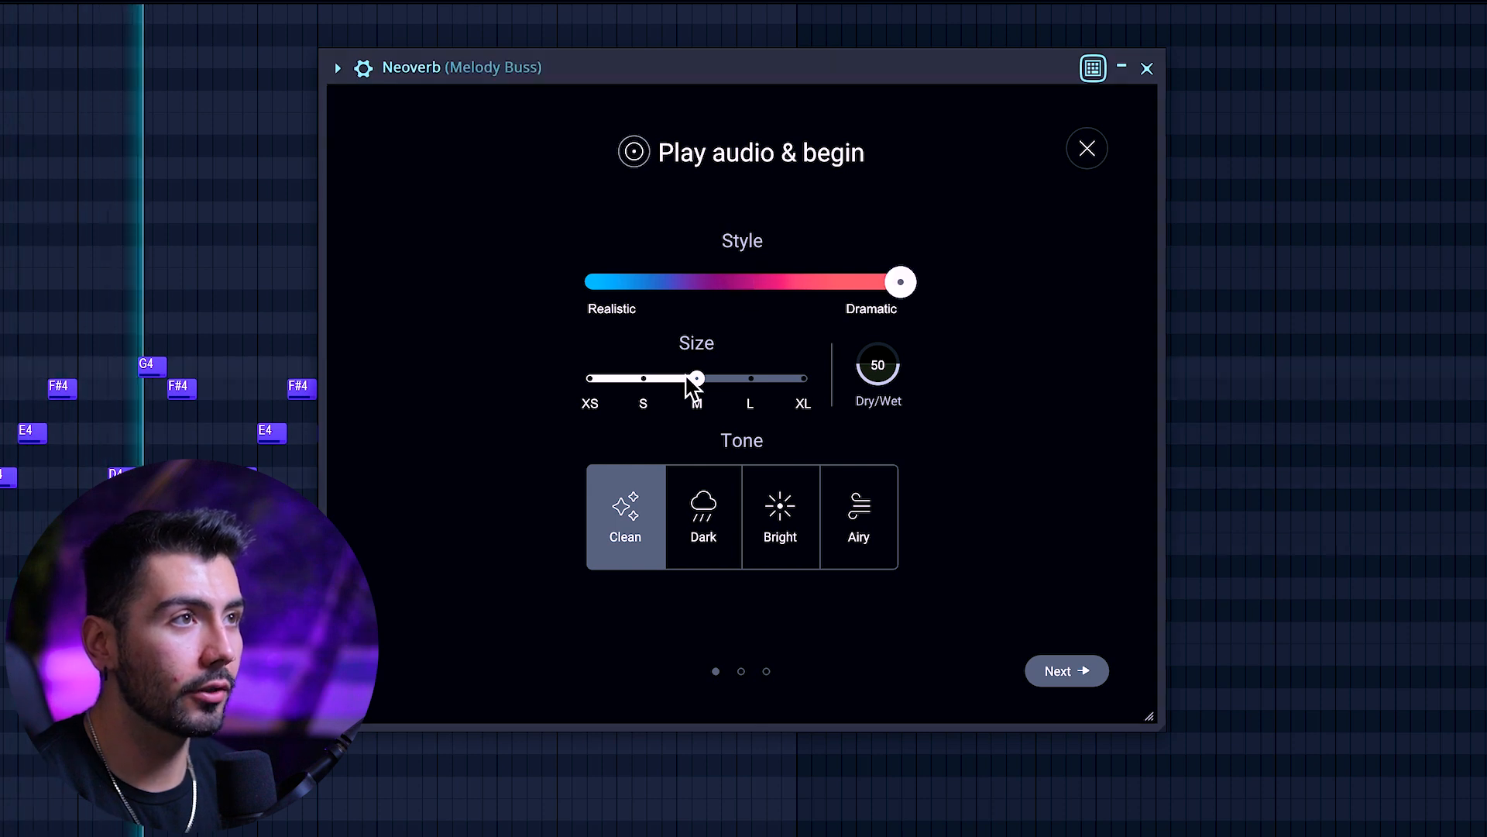
left_click_drag(696, 379, 807, 379)
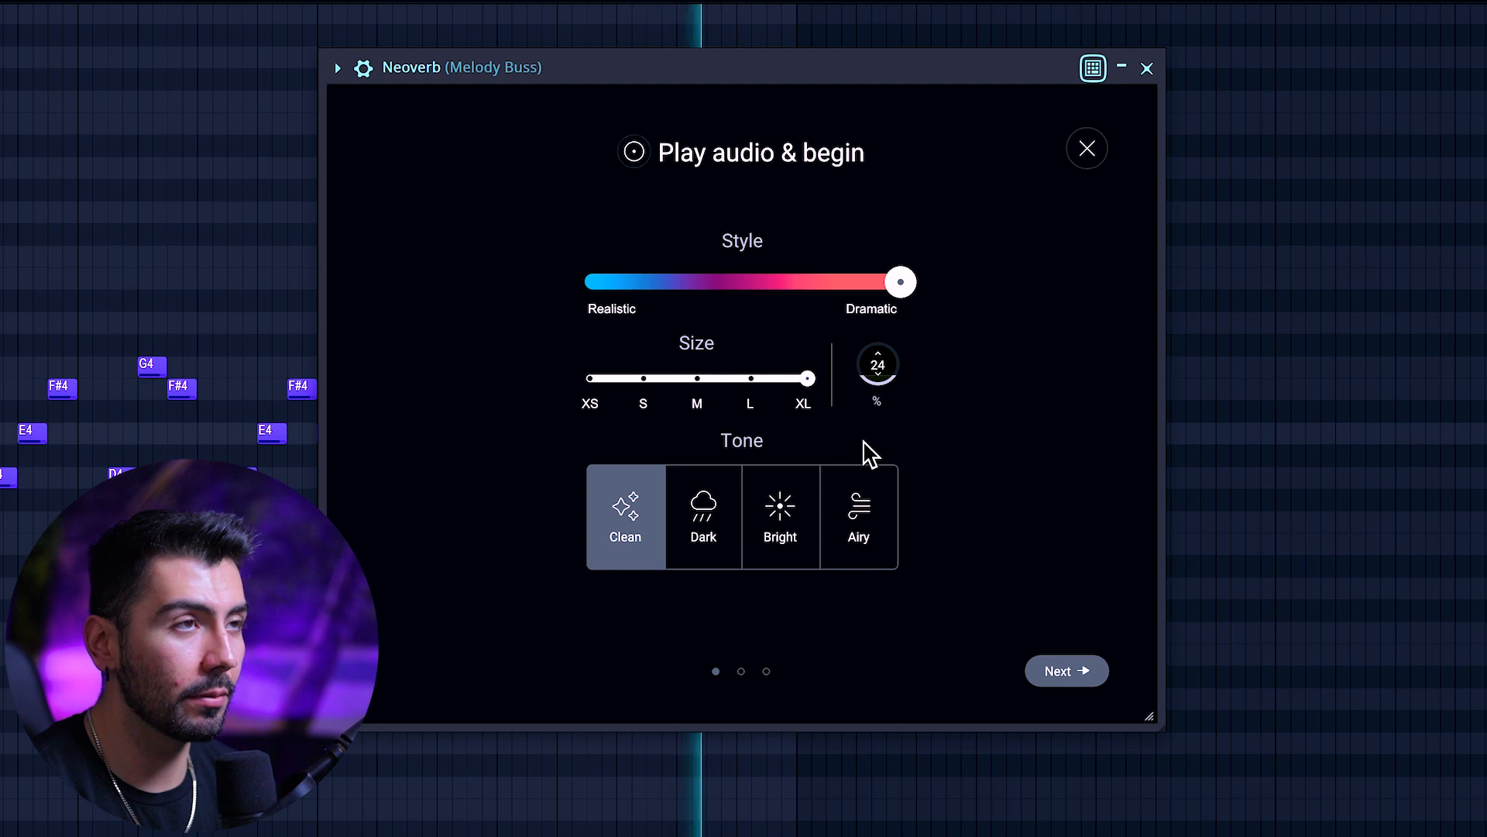
left_click(763, 517)
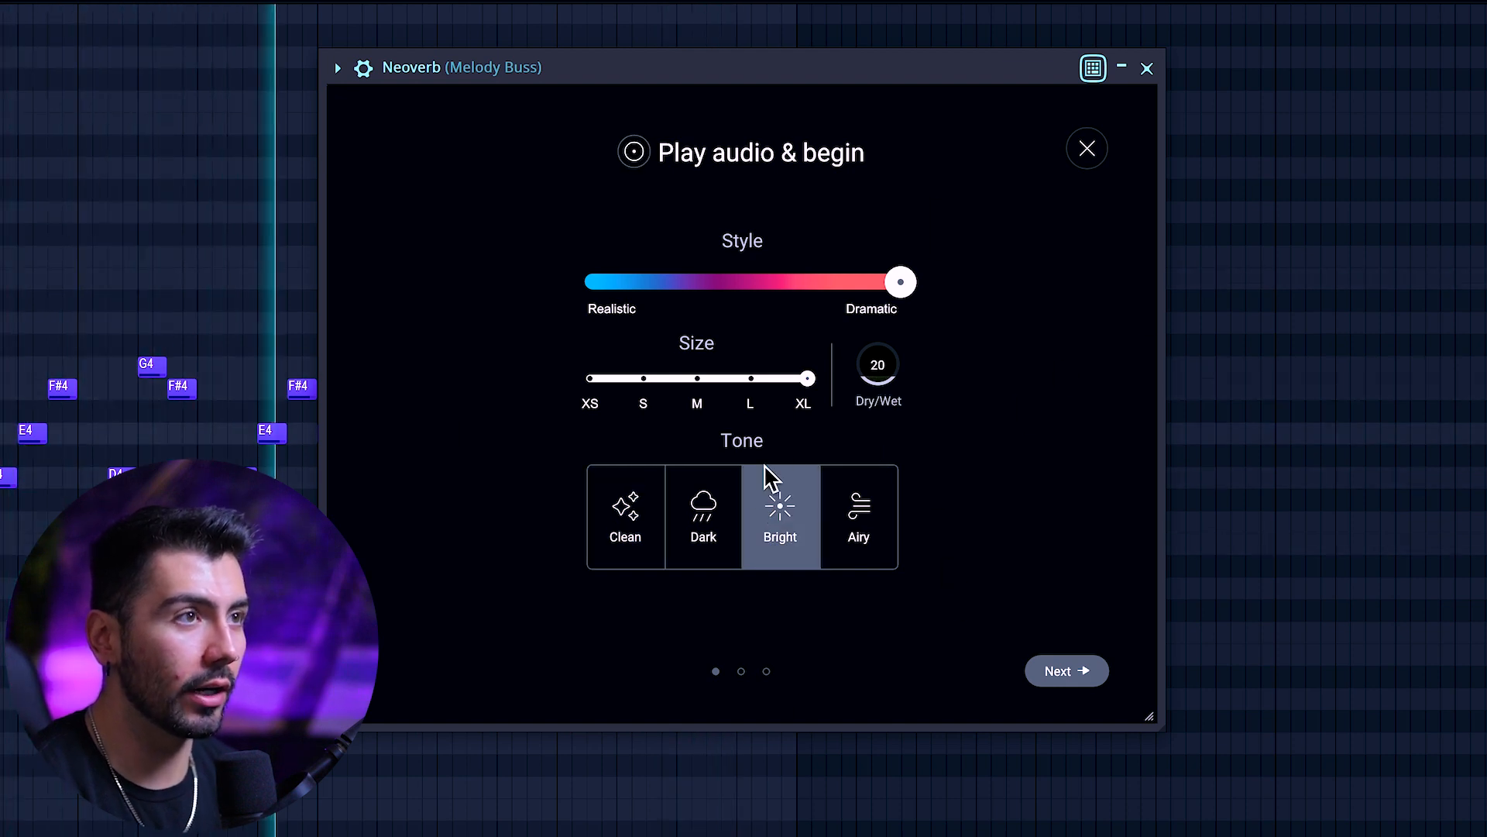
left_click(1073, 672)
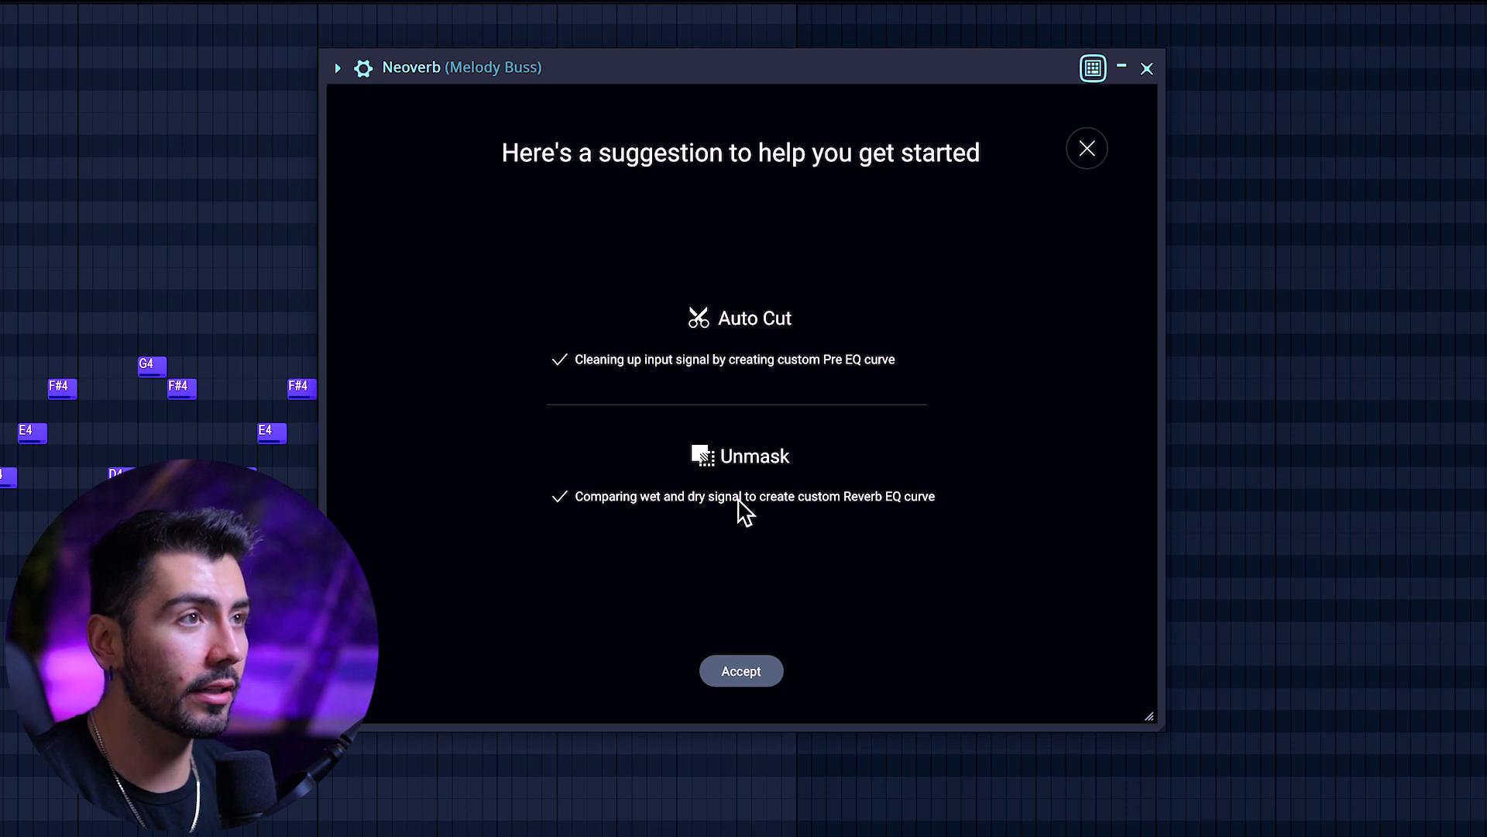
left_click(724, 671)
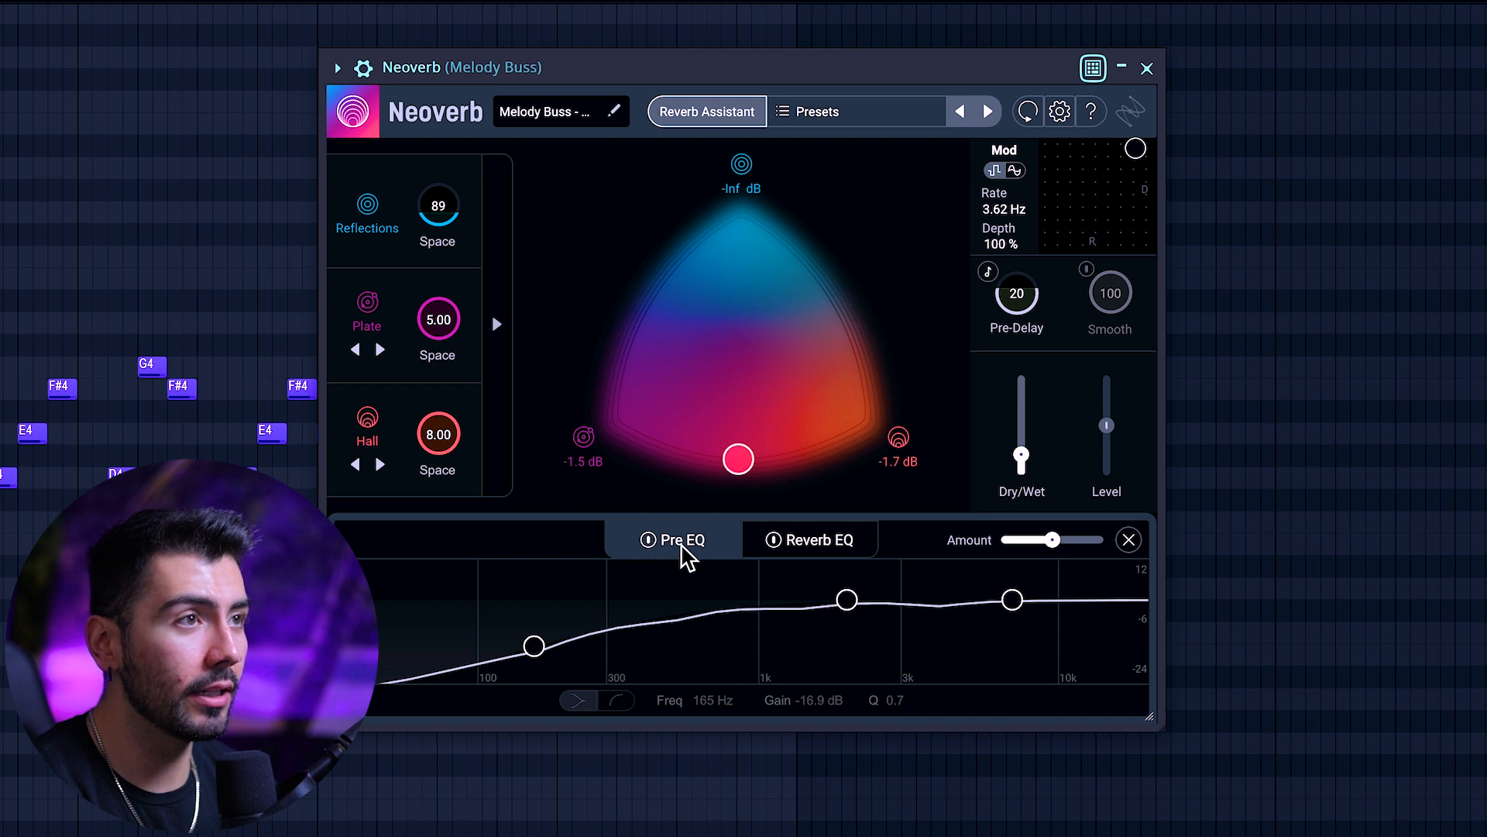
- Compare Neoverb's modulation at both extremes and set it to a 4.00 Hz rate with 100% depth
left_click(809, 542)
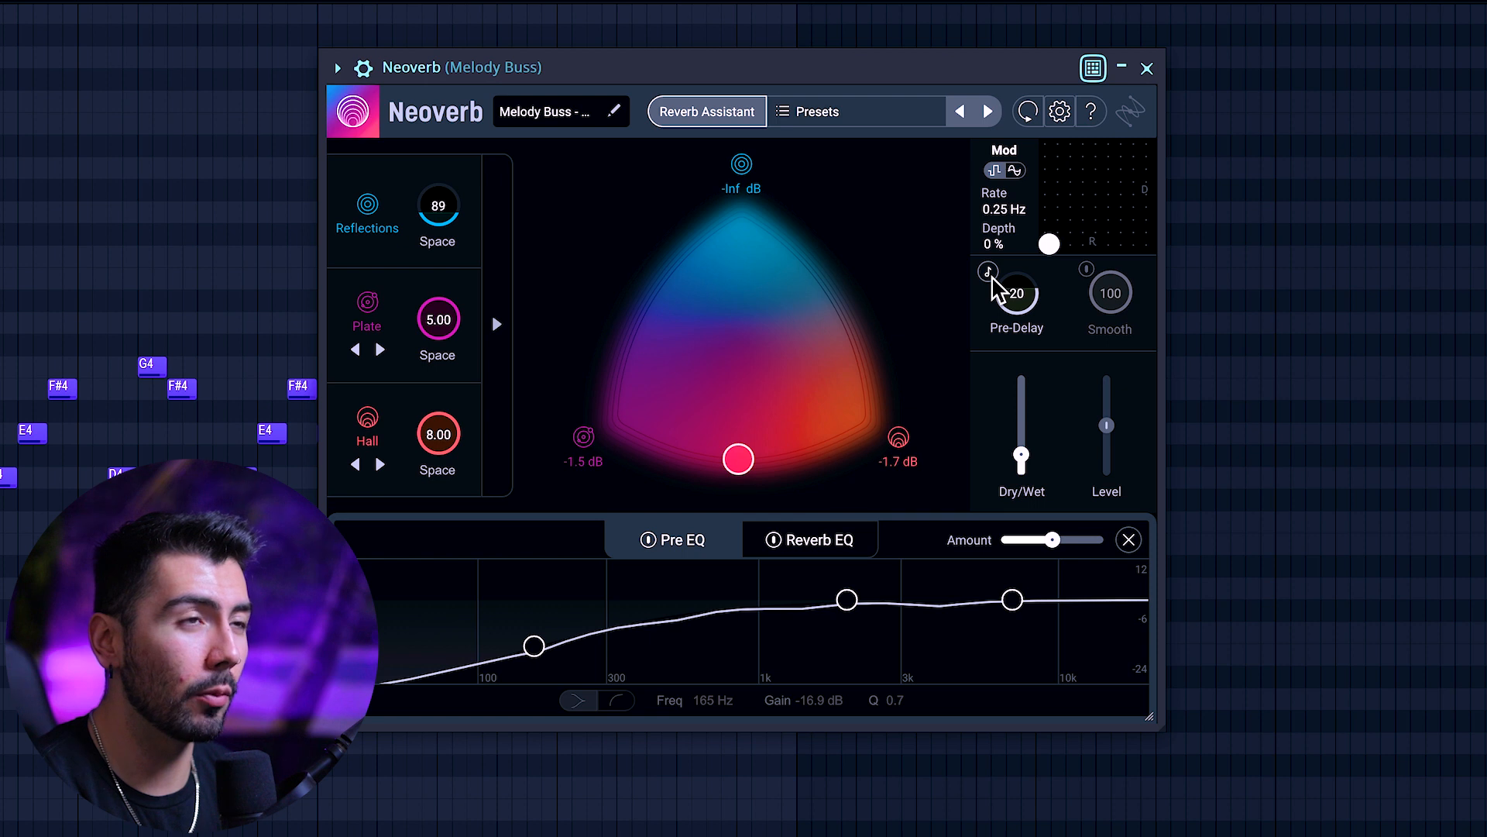
left_click_drag(1048, 244, 1223, 124)
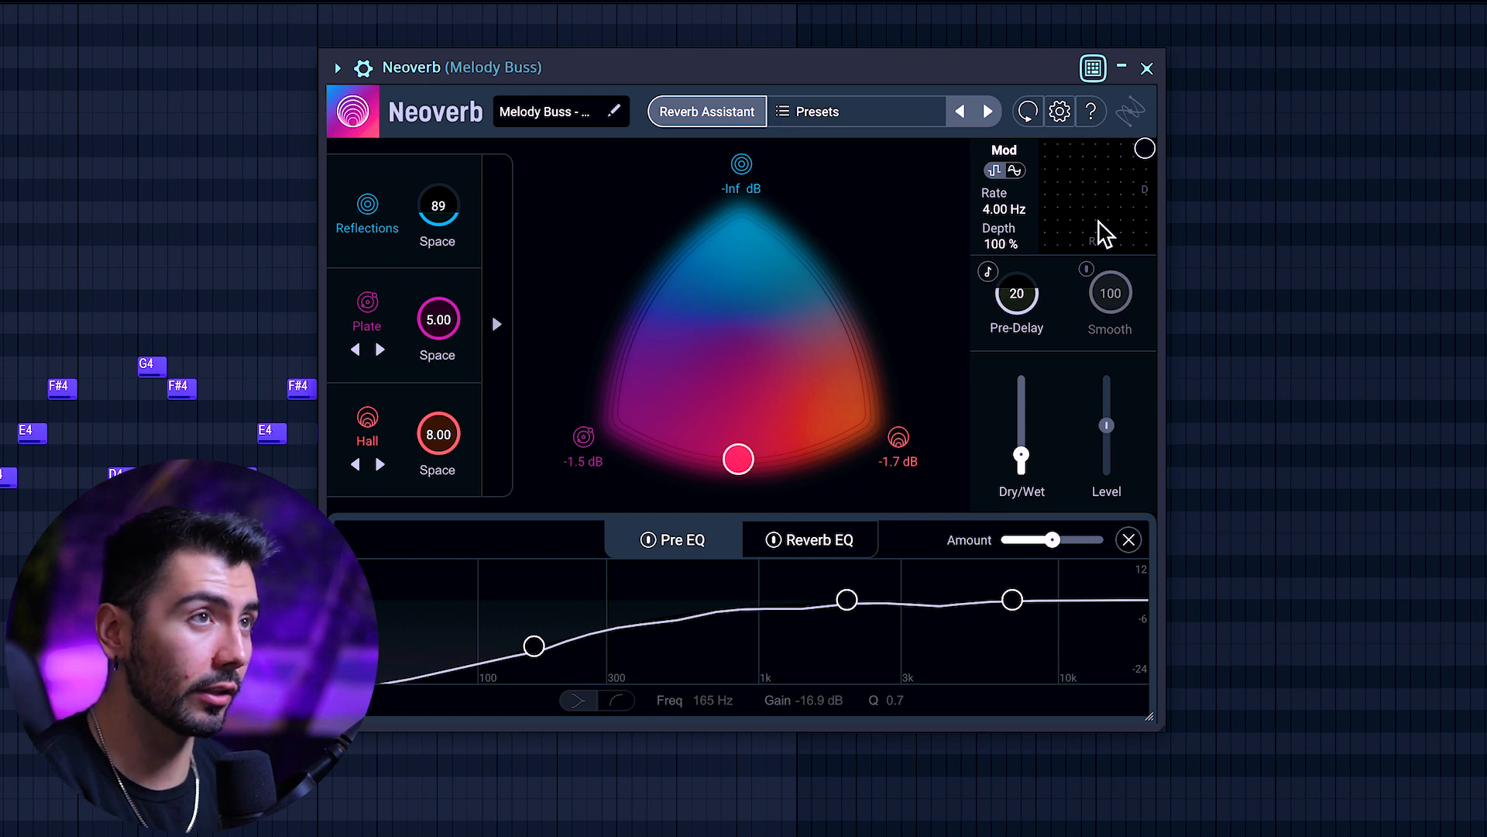
left_click_drag(1147, 155, 962, 318)
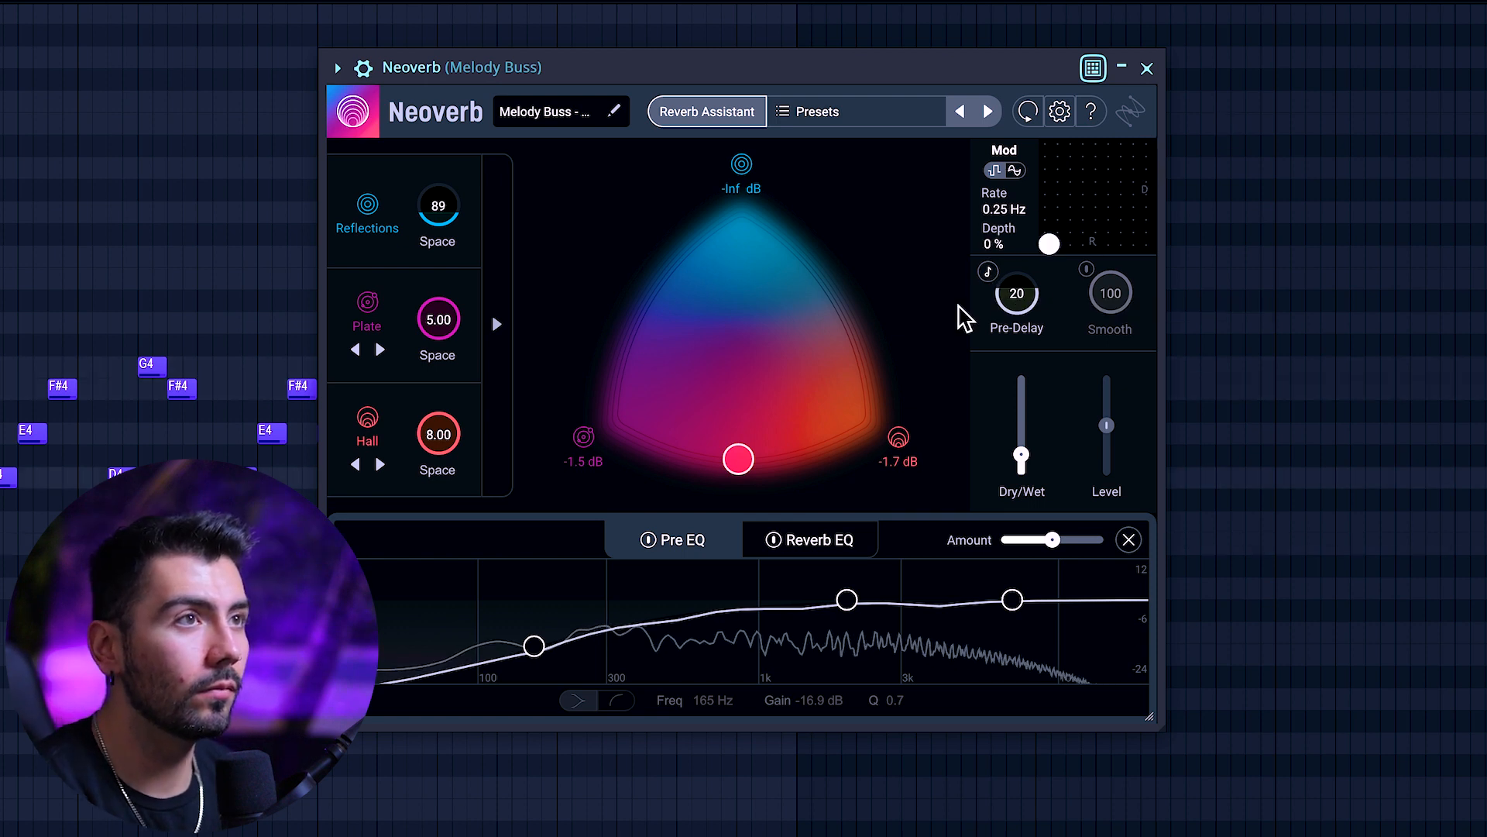
left_click_drag(1049, 244, 1182, 147)
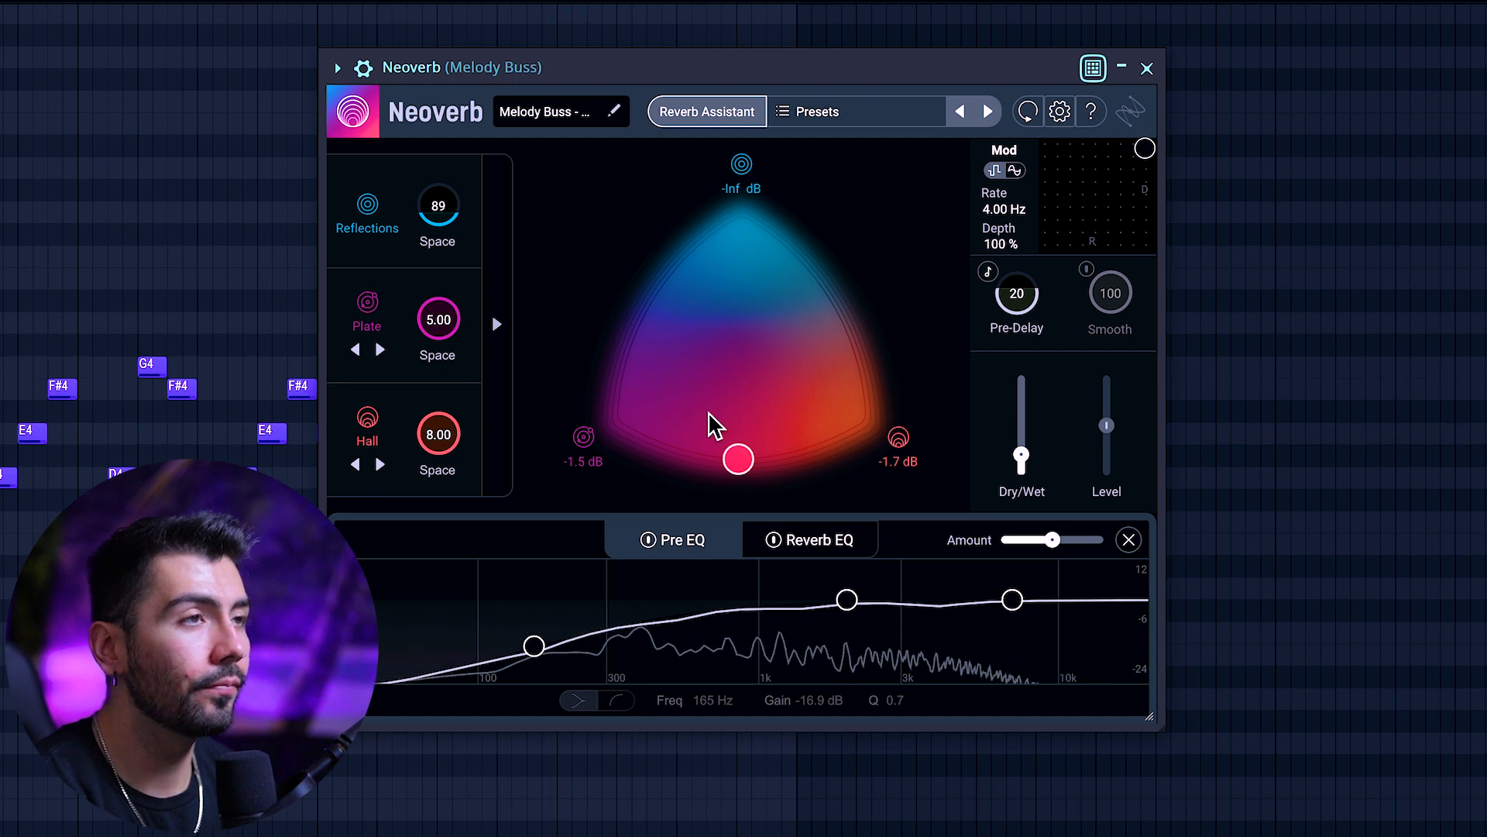
- Try the Pre EQ amount at 200% and 137%, and reset it to its default
left_click_drag(1050, 538, 1121, 523)
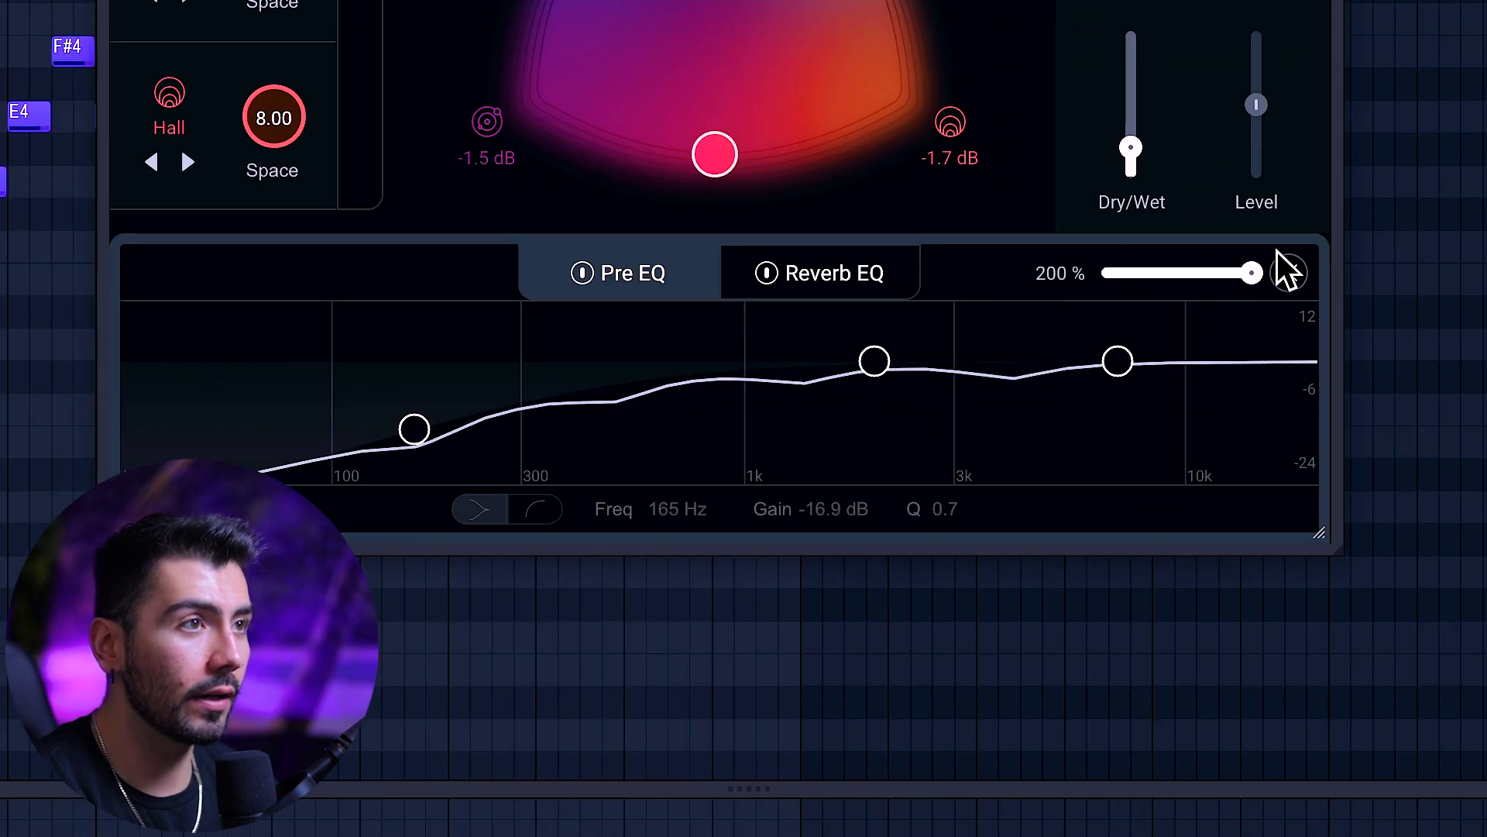
left_click_drag(1251, 272, 1205, 271)
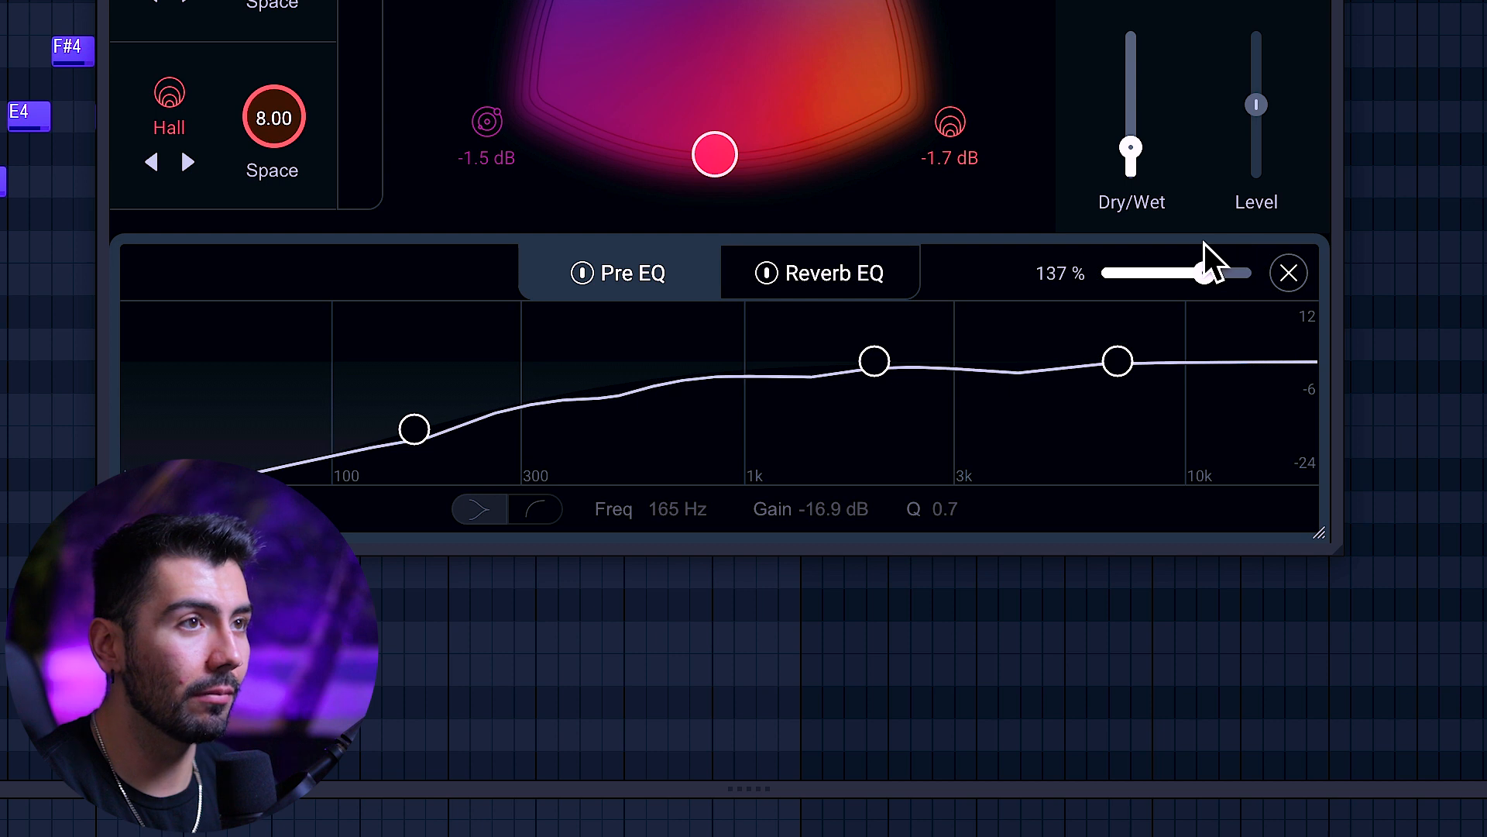
double_click(1214, 273)
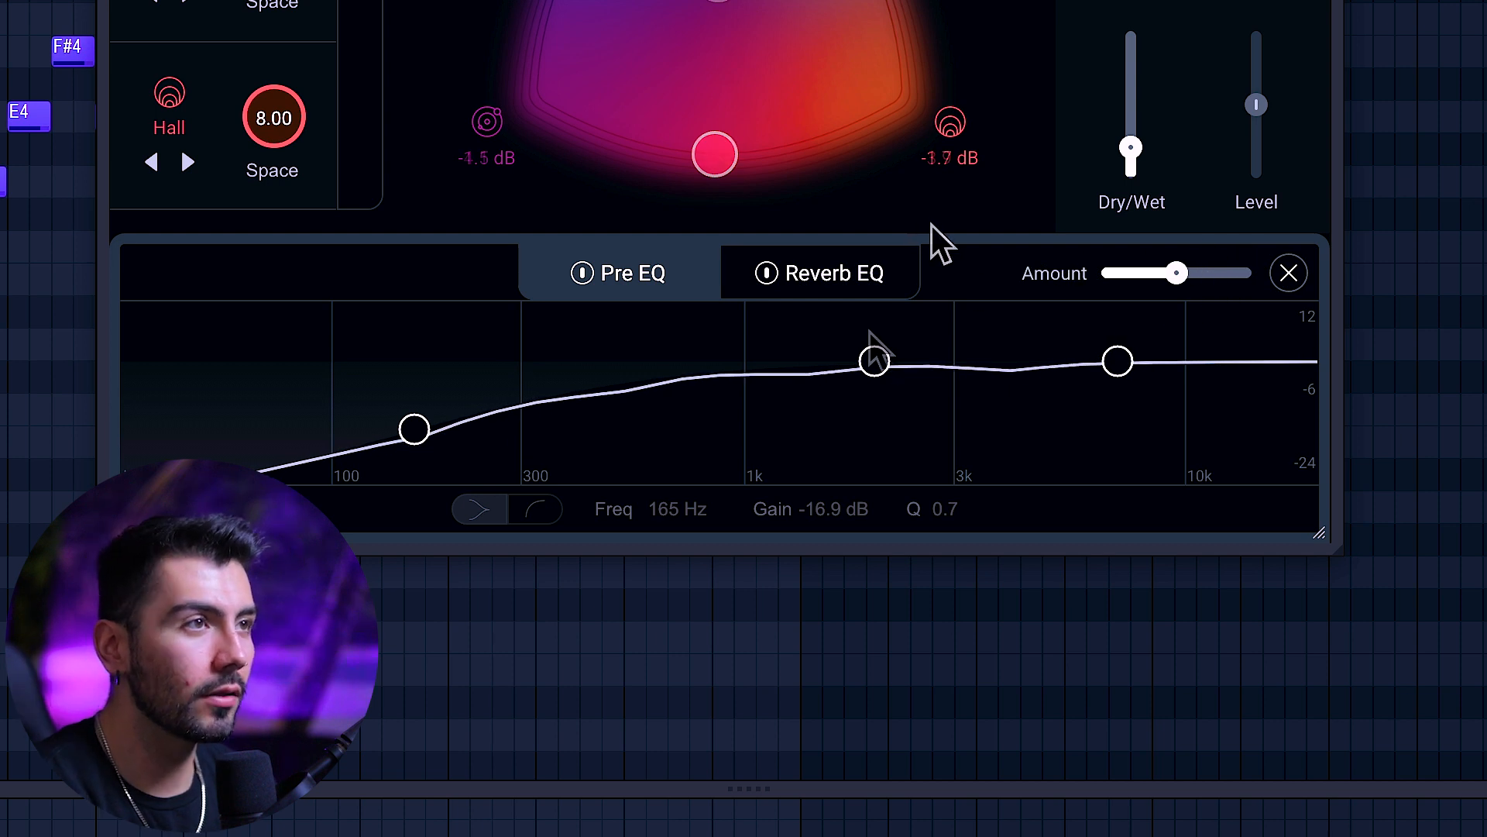
- Try moving the two upper Pre EQ nodes and the highest Reverb EQ node slightly up and lower in frequency
left_click(1118, 361)
left_click_drag(1119, 363, 1090, 350)
left_click_drag(874, 361, 835, 338)
left_click(837, 267)
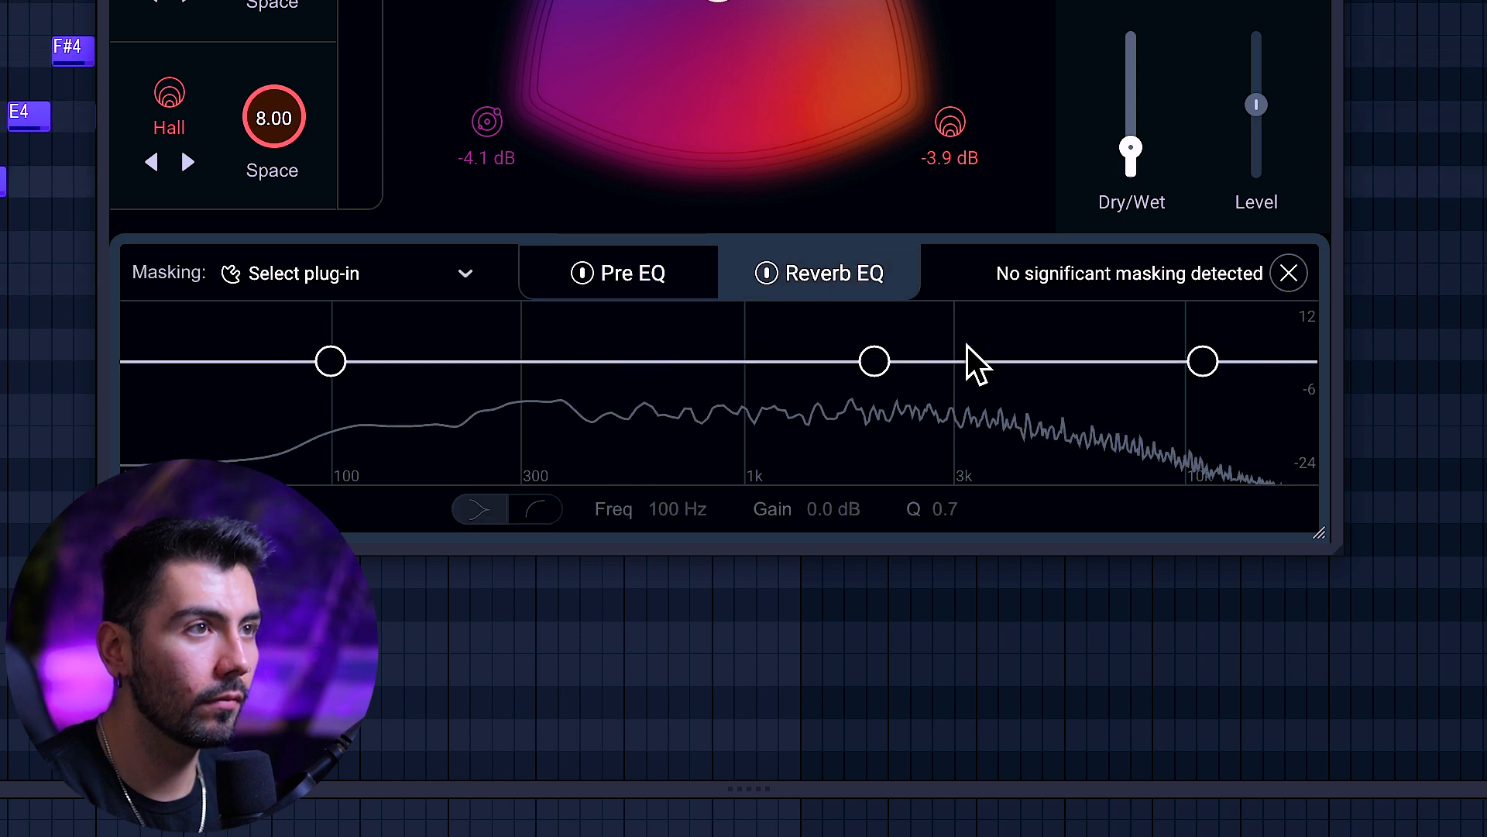
left_click_drag(1203, 361, 1174, 343)
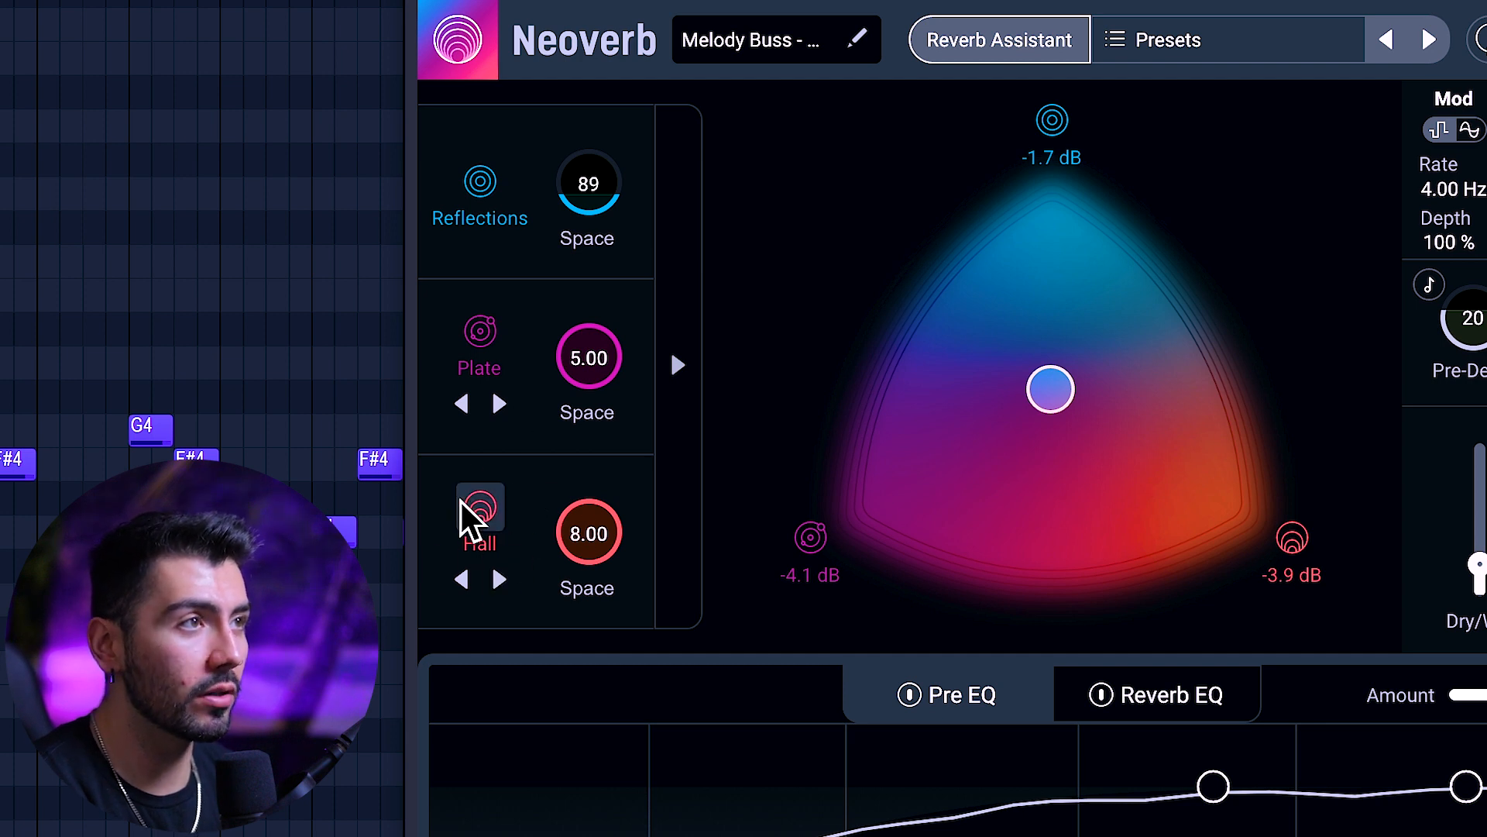
- Cycle the Hall section's reverb type and return it to Hall, and switch the Plate section to M. Chamber
left_click(499, 579)
left_click(463, 581)
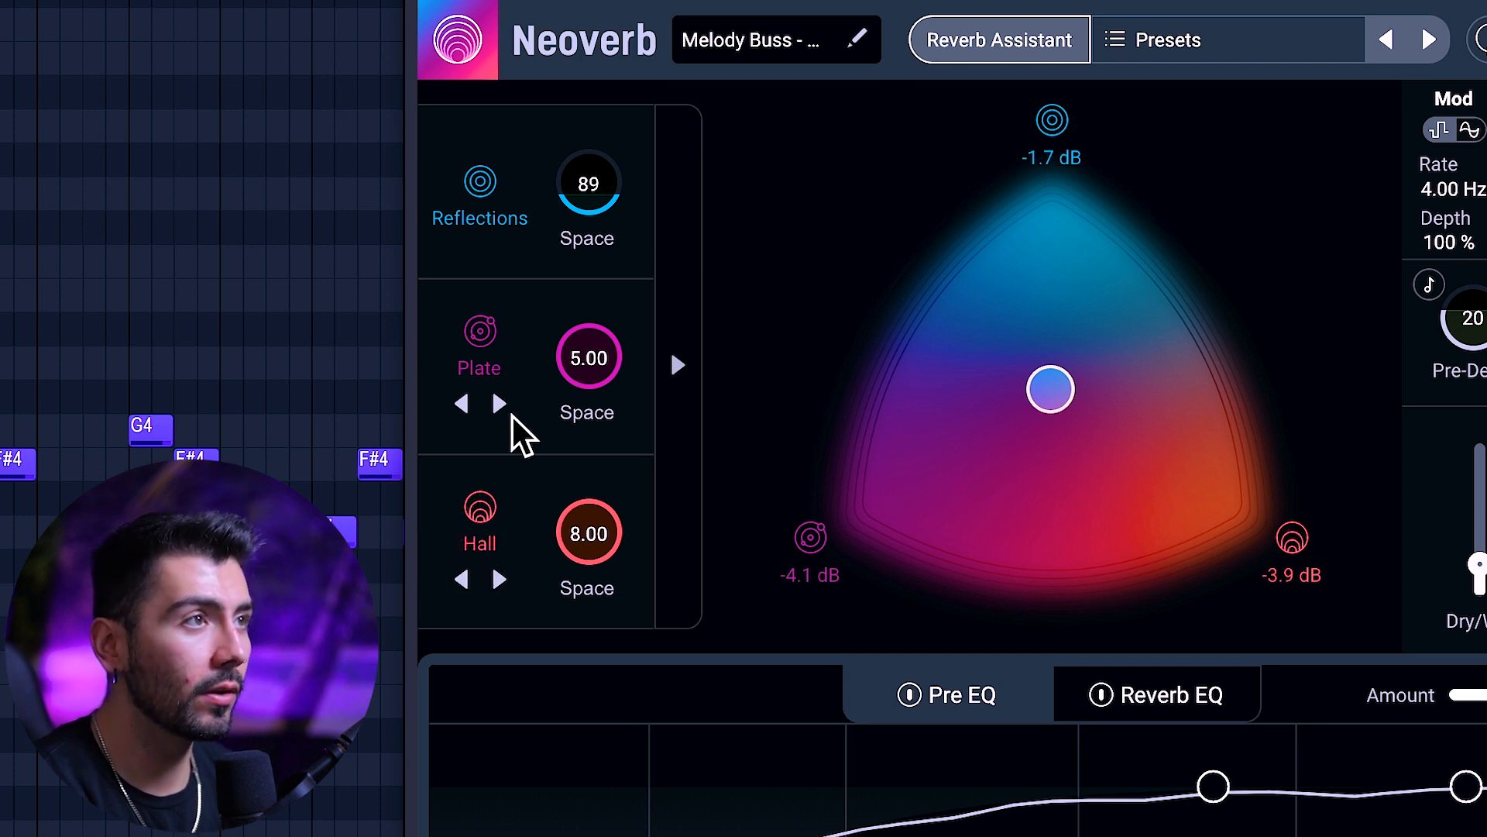
left_click(499, 404)
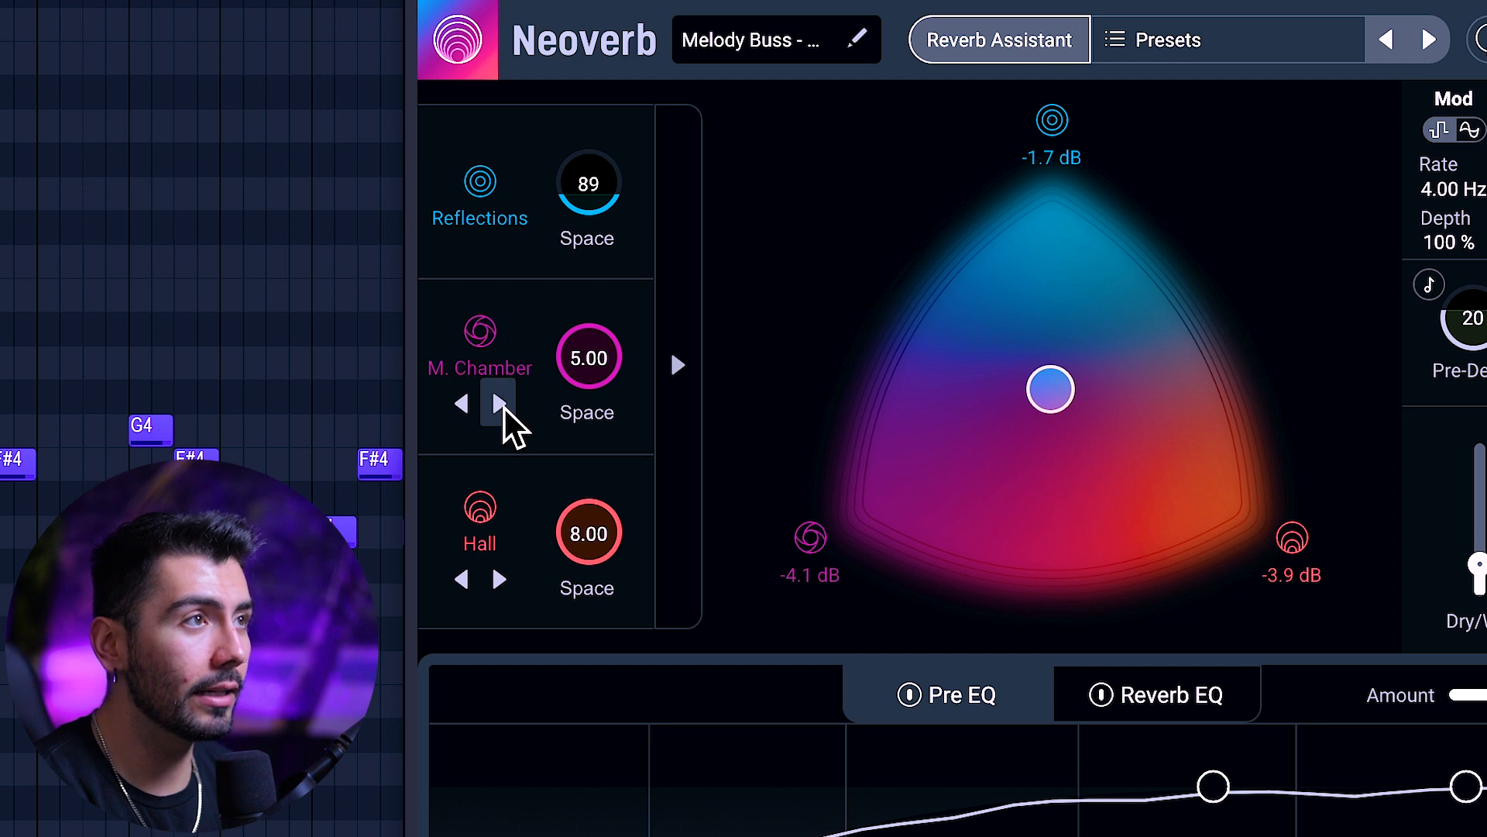
- Switch the M. Chamber section back to Plate and pull the reverb blend point down towards the Hall corner
left_click(499, 404)
left_click(498, 403)
left_click_drag(1050, 388, 1050, 417)
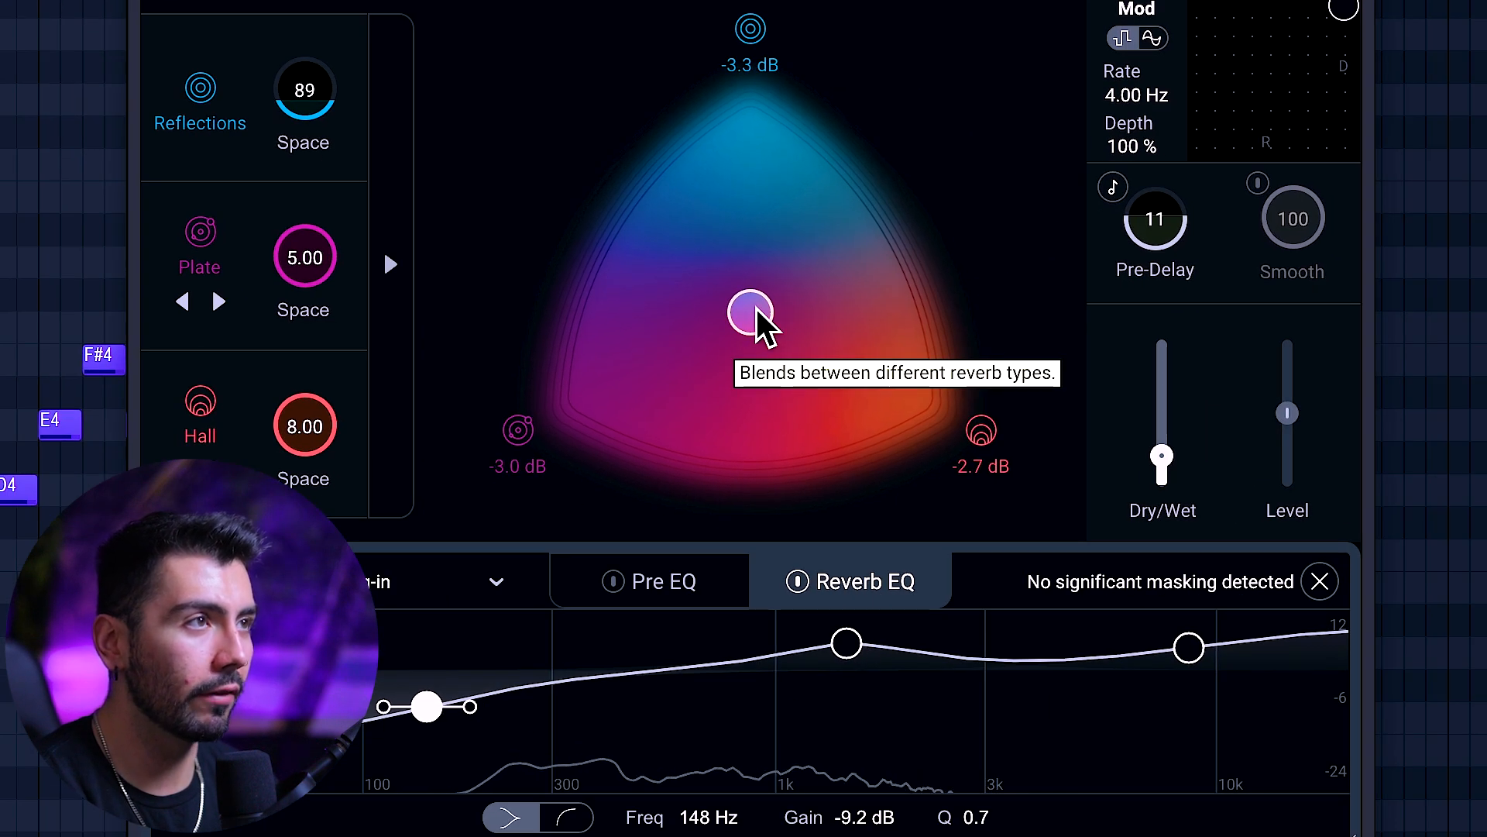
left_click_drag(751, 311, 945, 437)
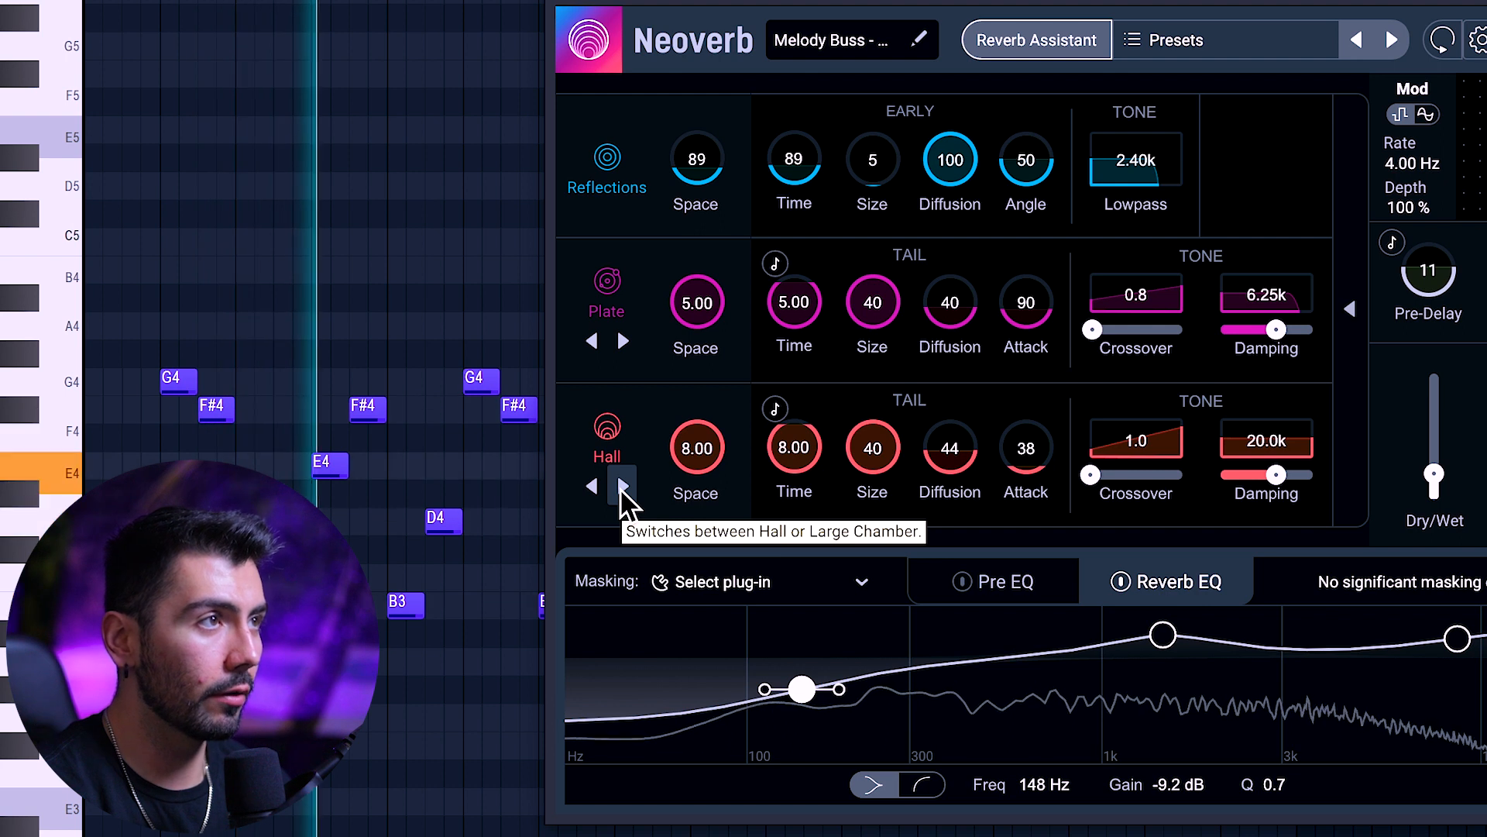
- Audition L. Chamber in place of Hall and M. Chamber and Room in place of Plate, returning the sections to Hall and Plate
left_click(623, 487)
left_click(623, 486)
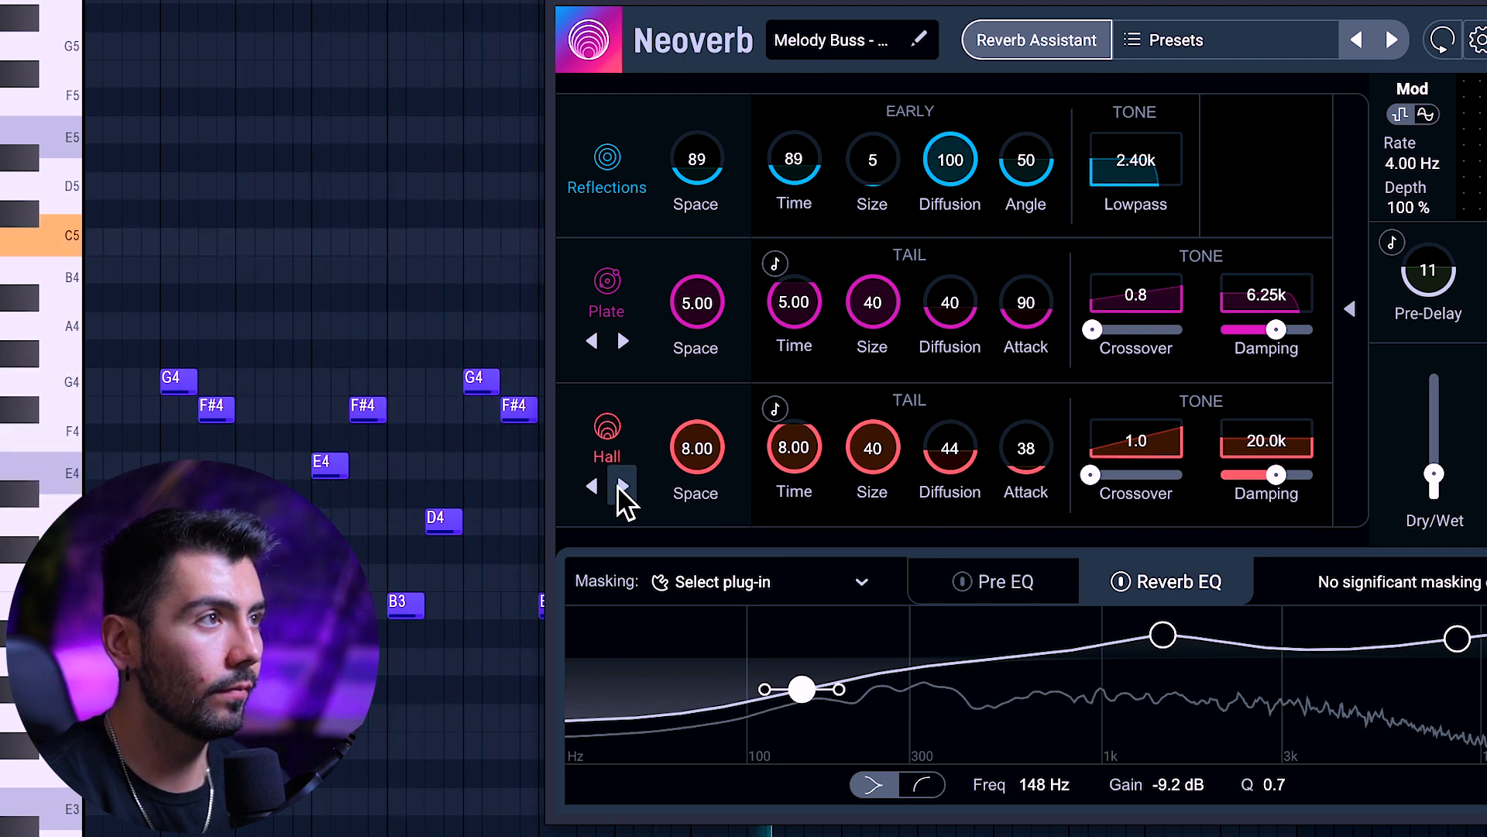
left_click(590, 488)
left_click(623, 341)
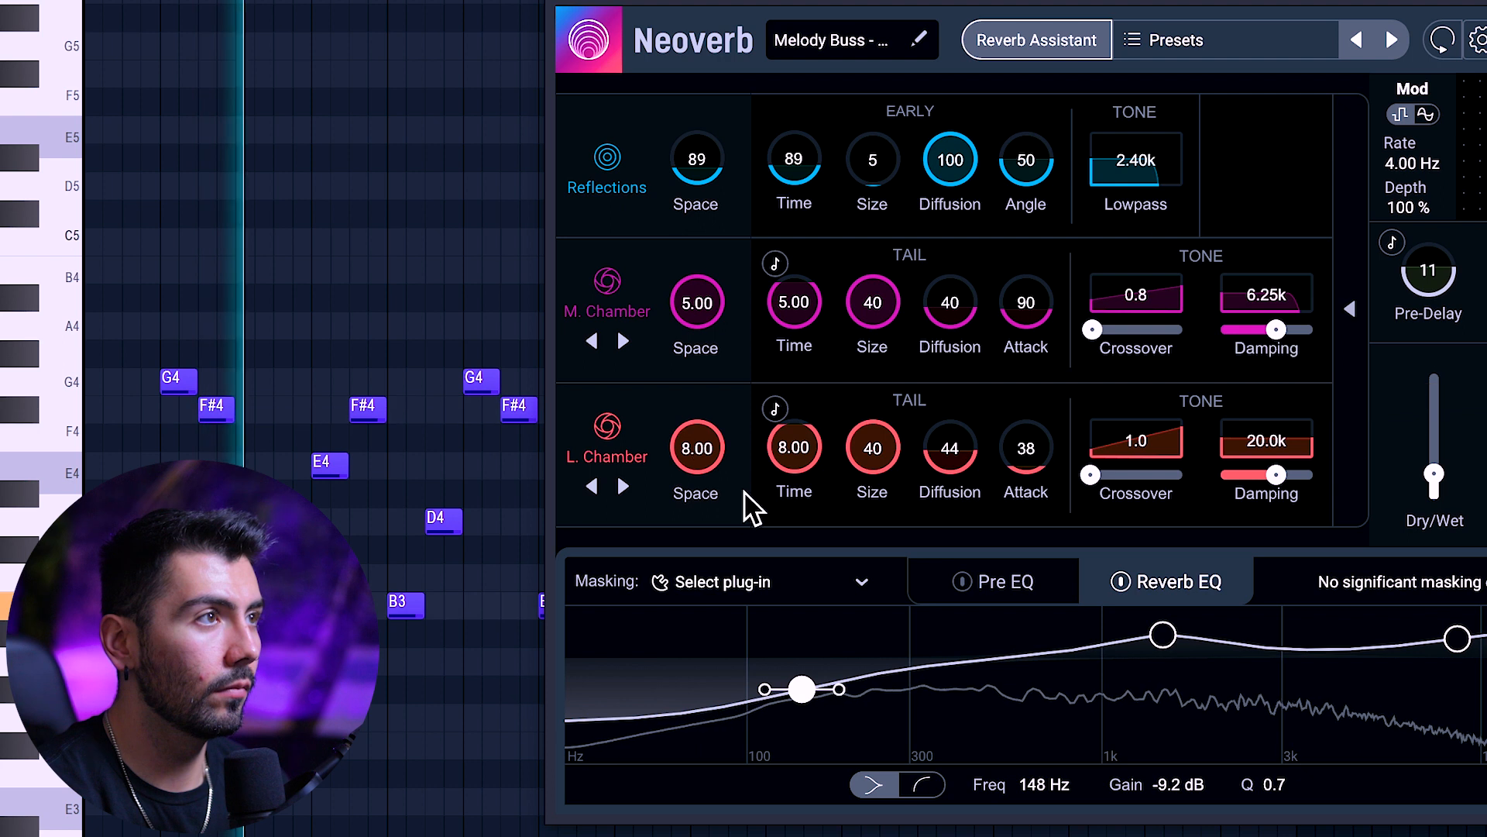
left_click(592, 487)
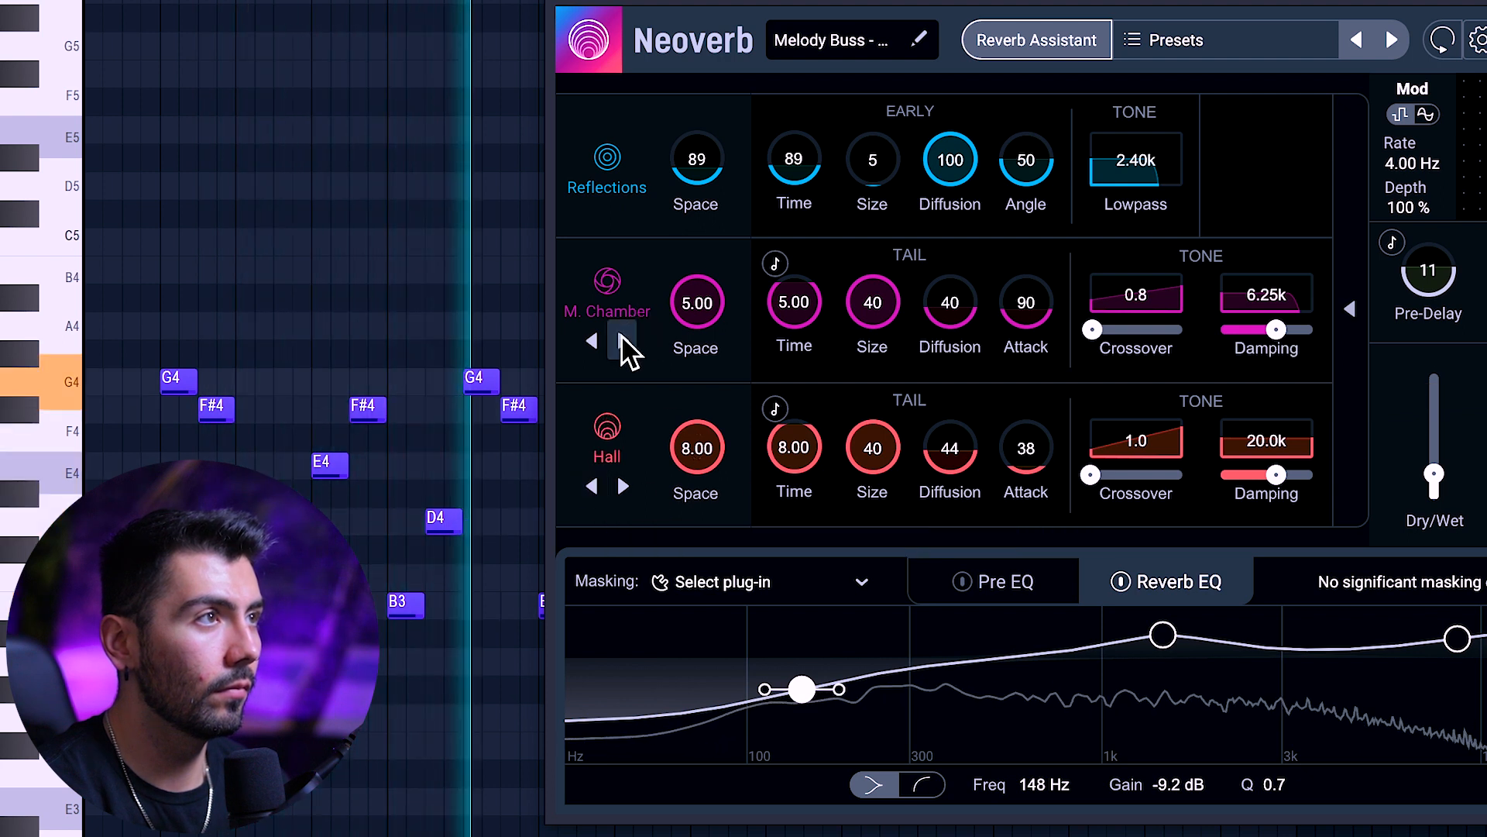
left_click(624, 485)
left_click(625, 341)
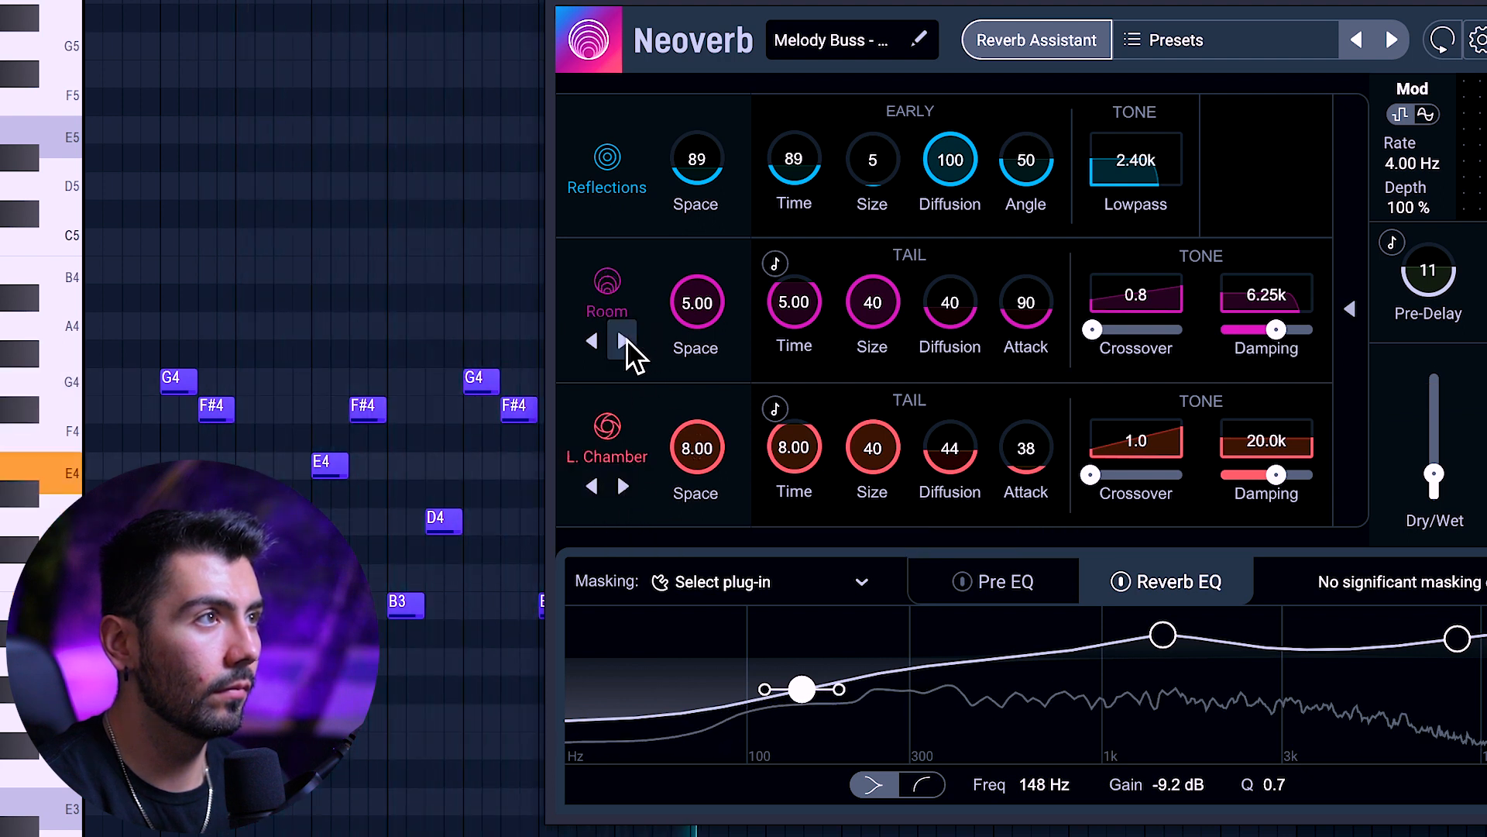
left_click(592, 341)
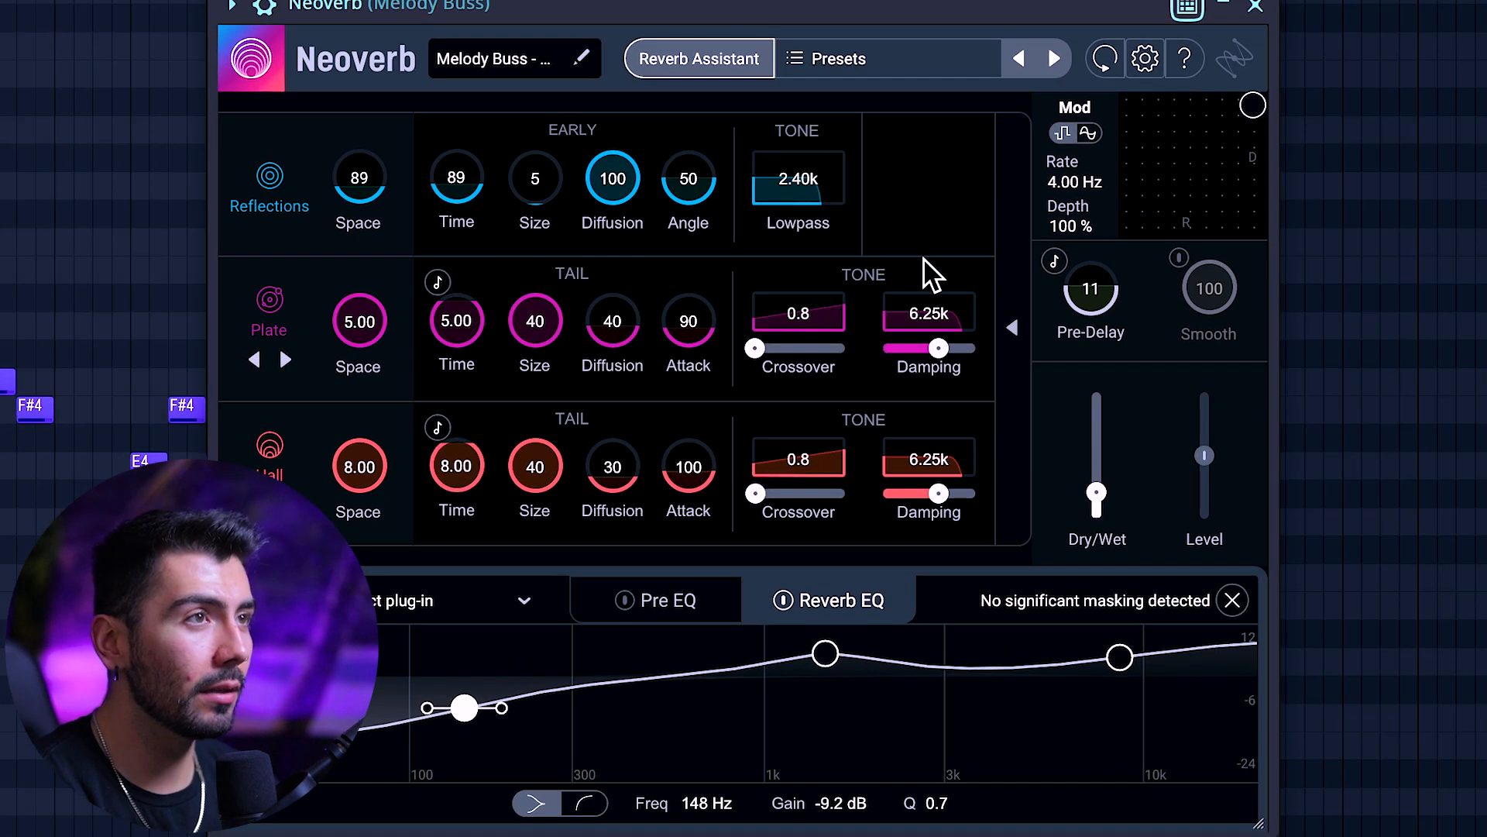
- Move the reverb blend point slightly towards Reflections and on into the Hall corner, with Reflections at -Inf dB and Hall at 0.0 dB
mouse_move(947, 358)
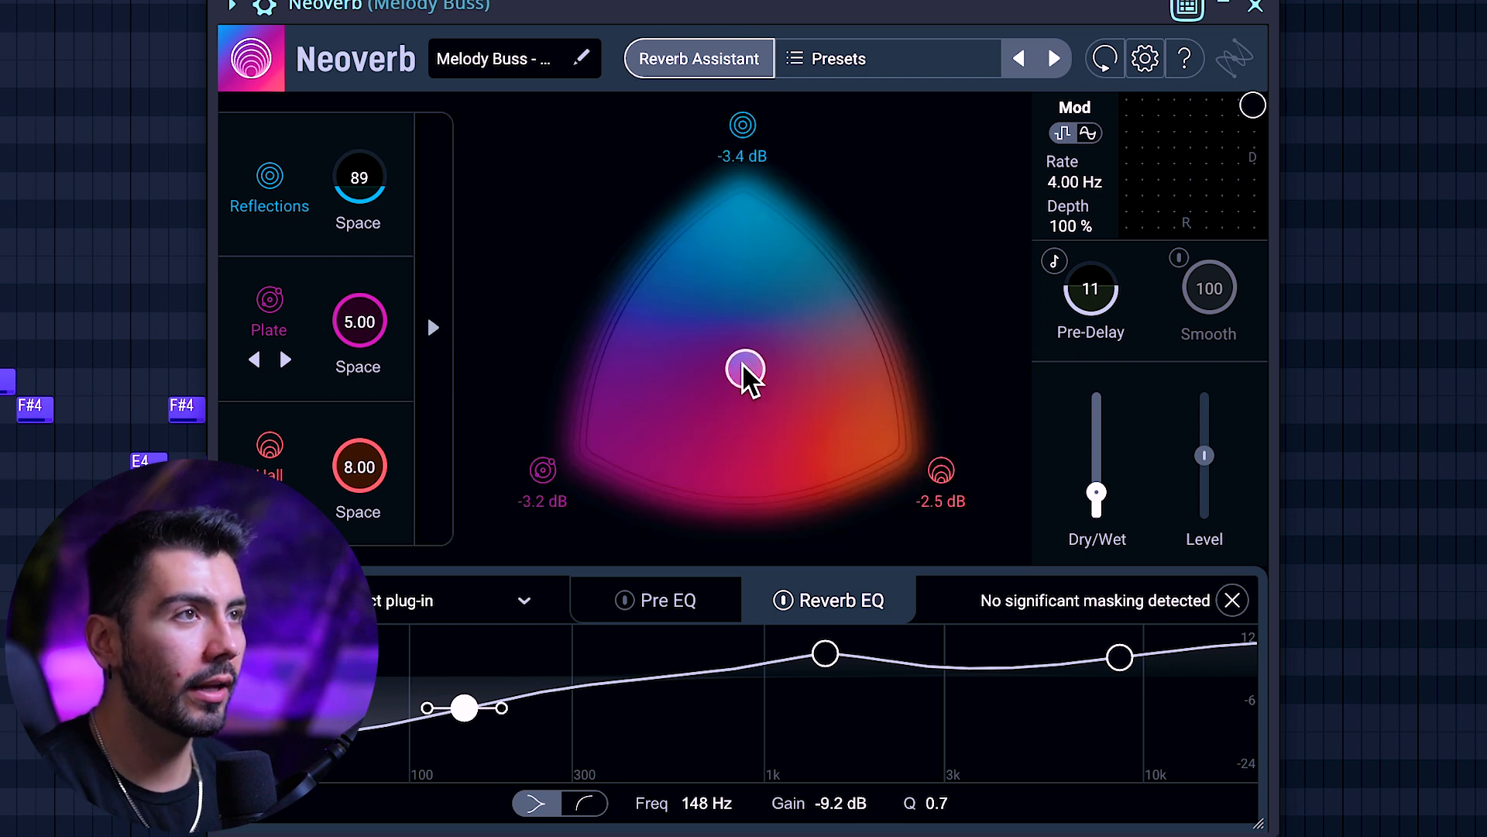
left_click_drag(742, 362, 746, 350)
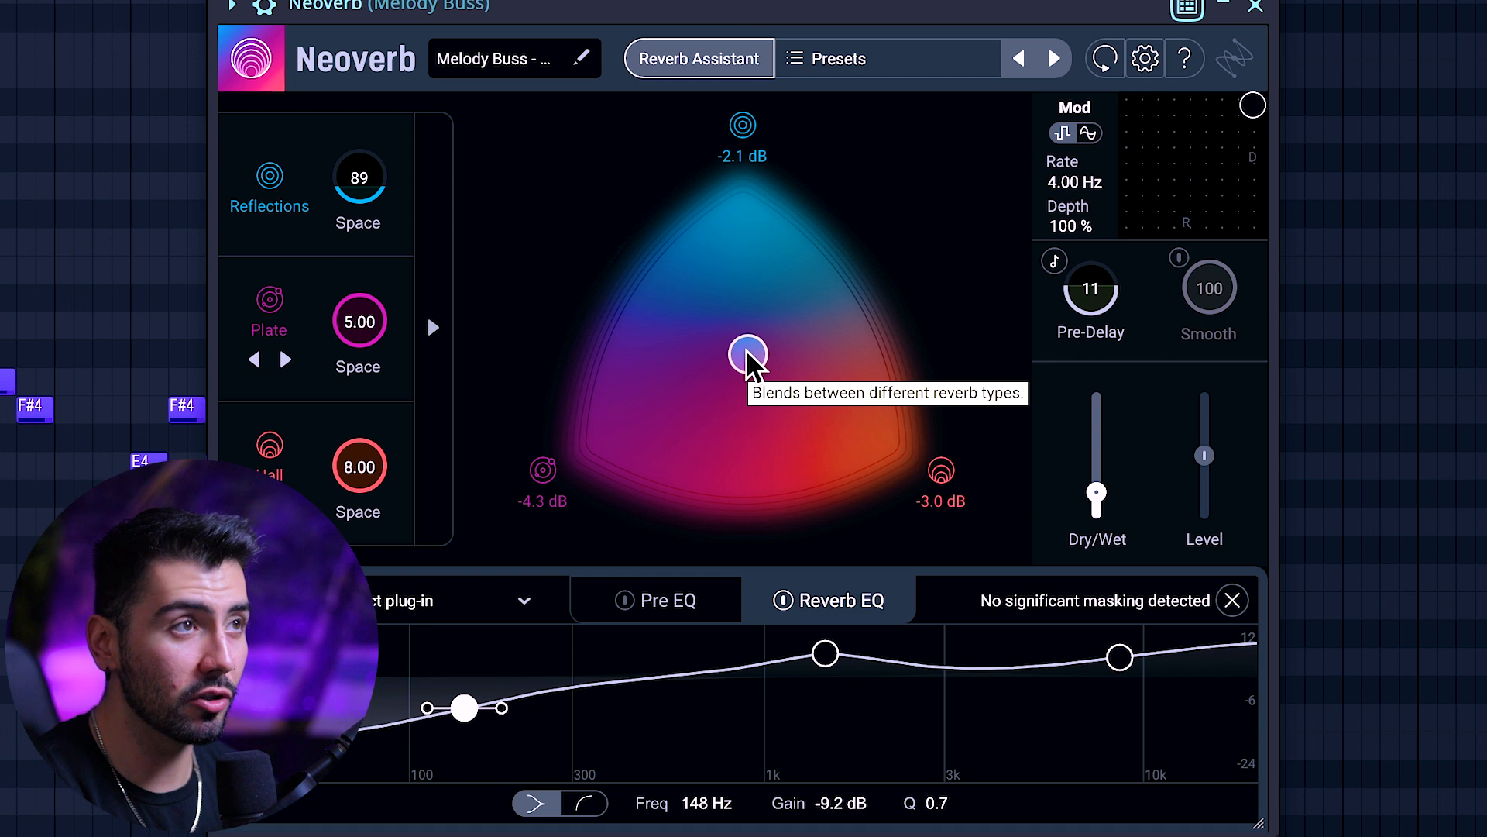
left_click_drag(746, 350, 759, 542)
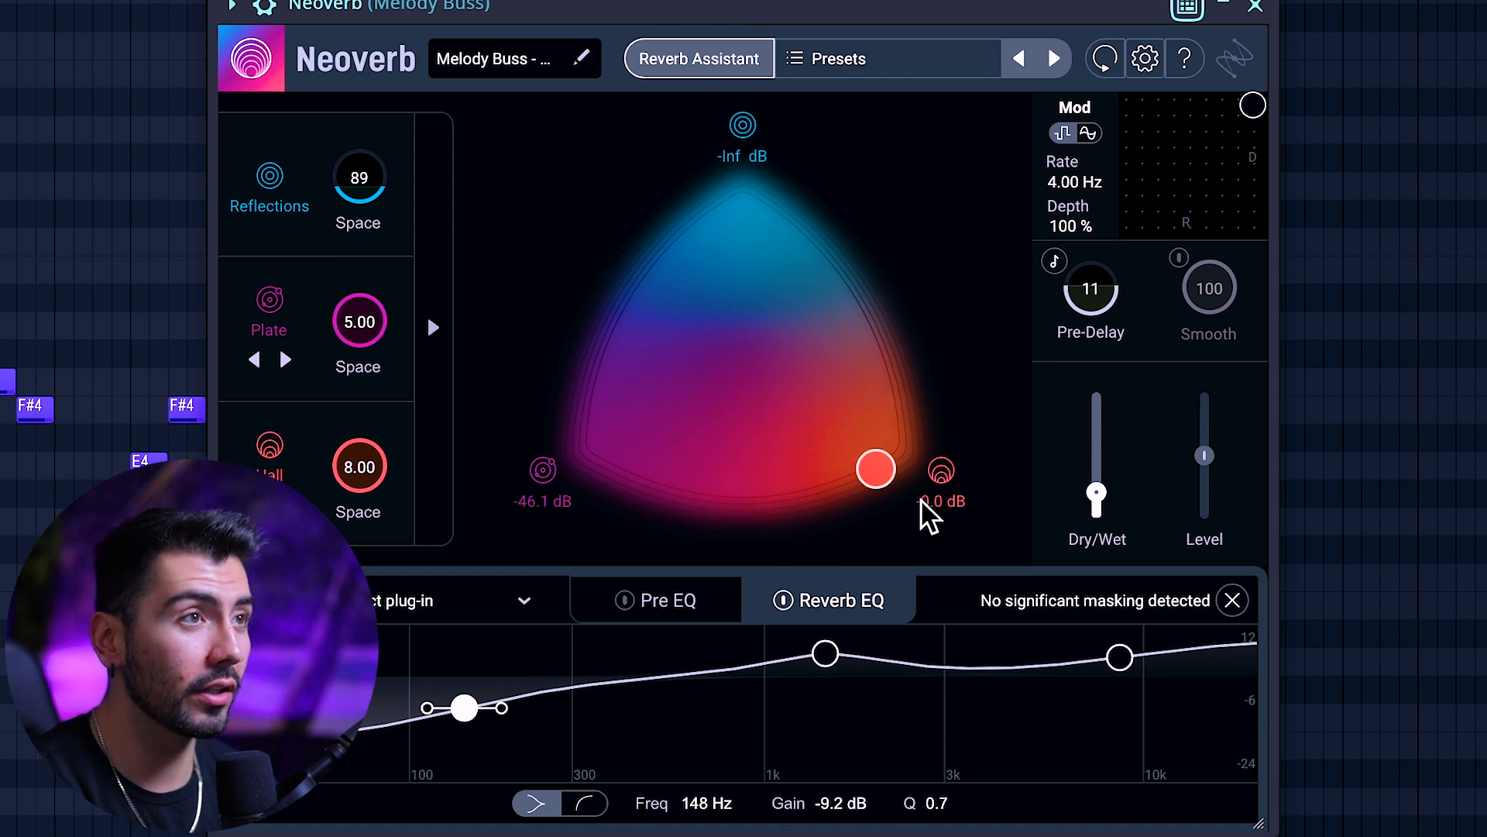
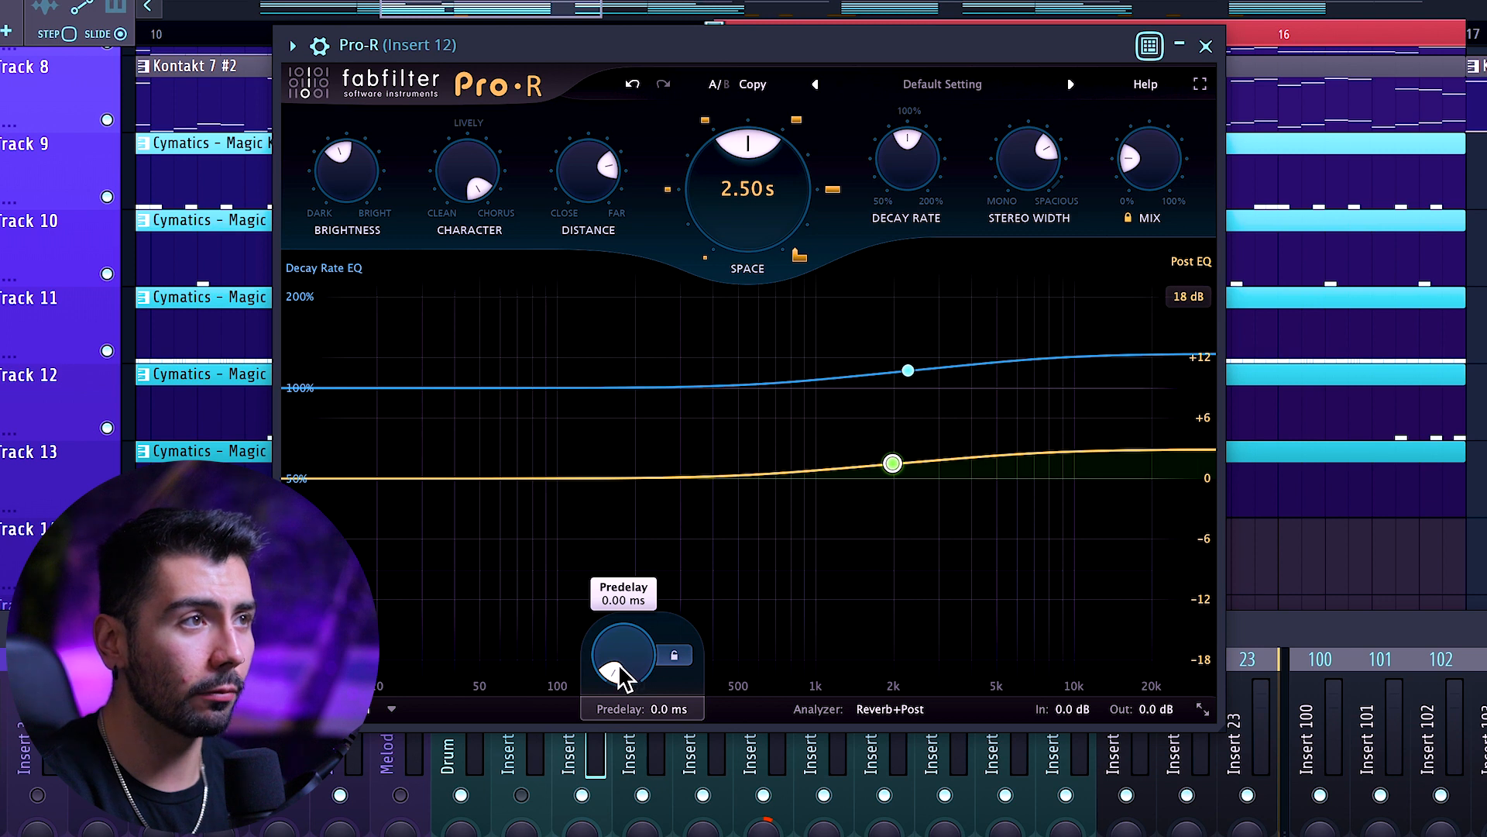
- Set the Pro-R predelay on Insert 12 to about 11 ms and close the plugin window
mouse_move(618, 666)
left_mouse_down()
mouse_move(593, 629)
mouse_move(606, 643)
mouse_move(590, 657)
left_mouse_up()
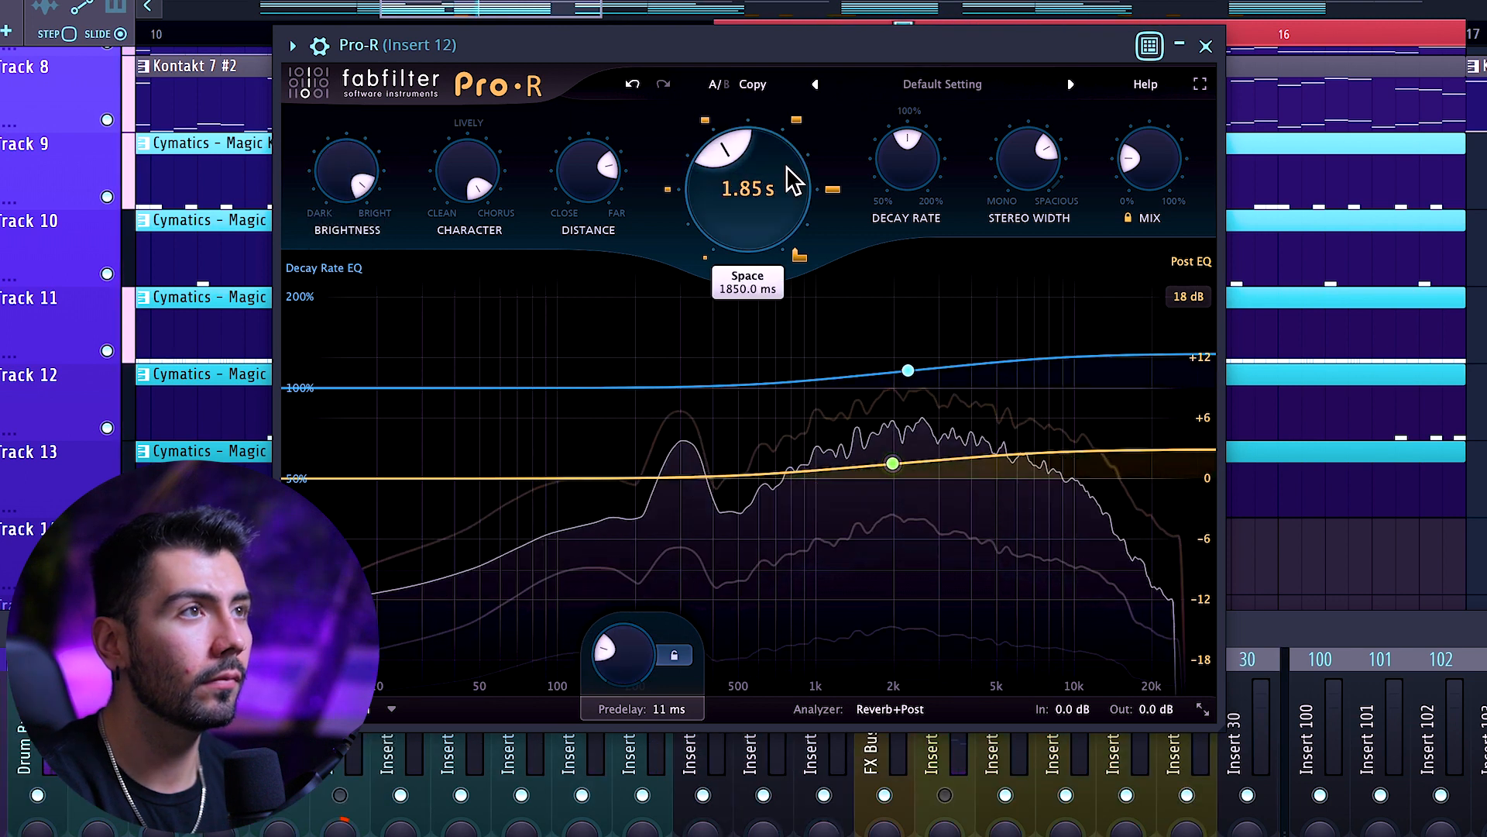
mouse_move(878, 376)
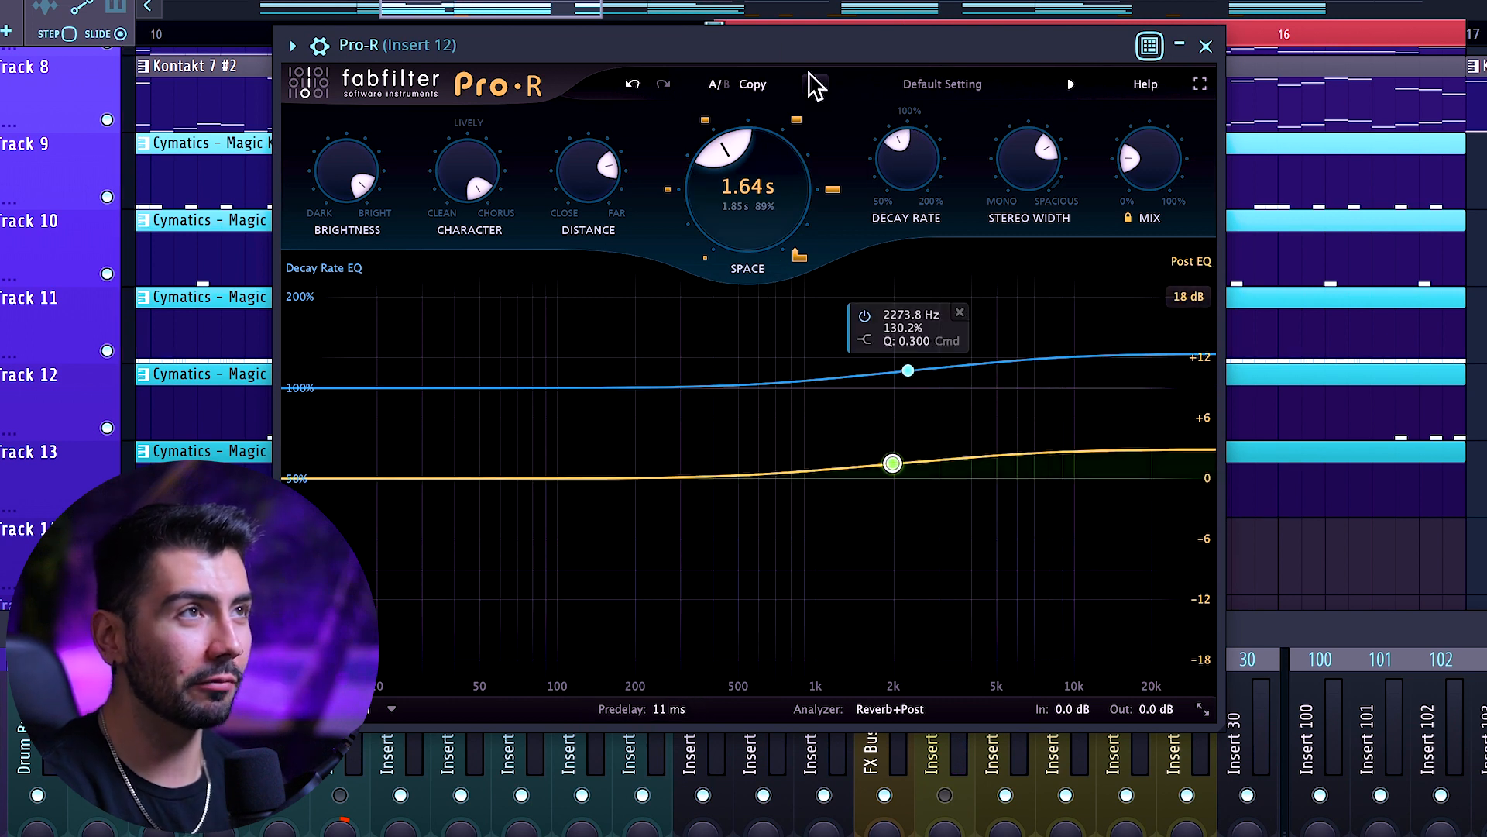
left_click(1206, 46)
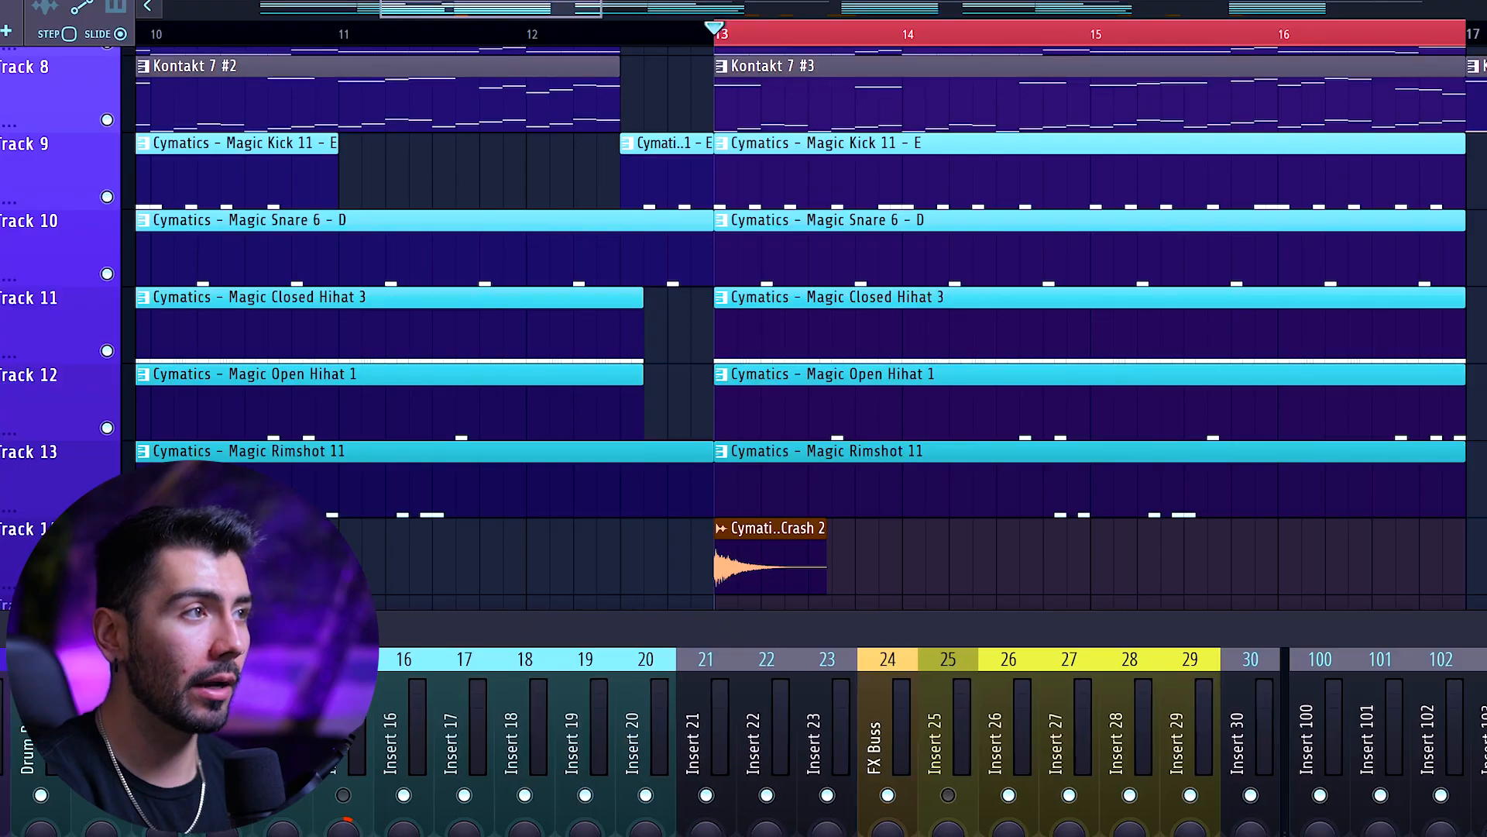
- Reopen Pro-R on Insert 12 and lower the Decay Rate EQ high shelf slightly below 100% near 5 kHz while auditioning the loop
scroll(445, 708, "left", 3)
scroll(453, 724, "left", 1)
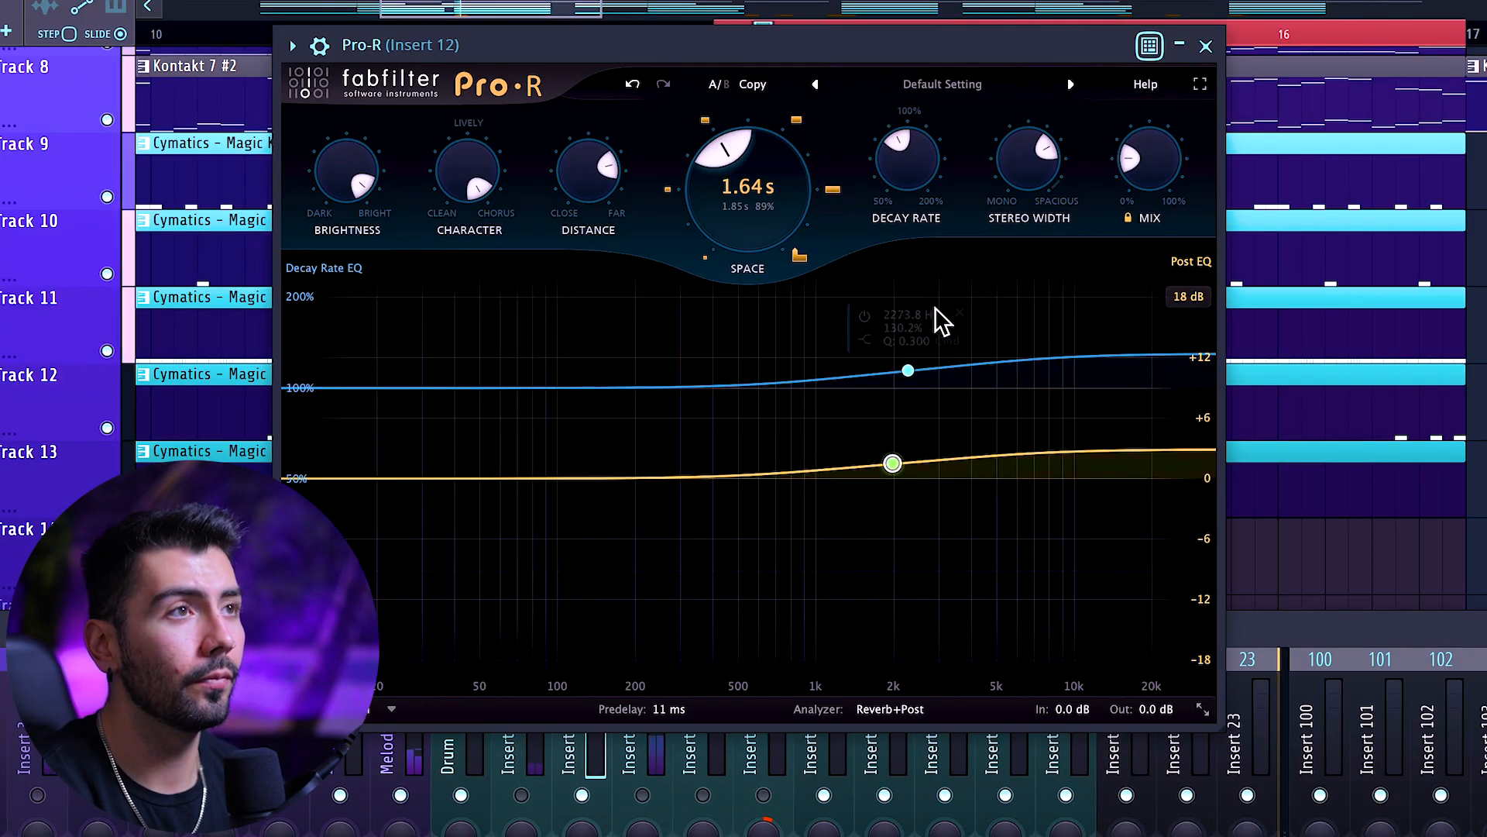
left_click_drag(907, 372, 991, 398)
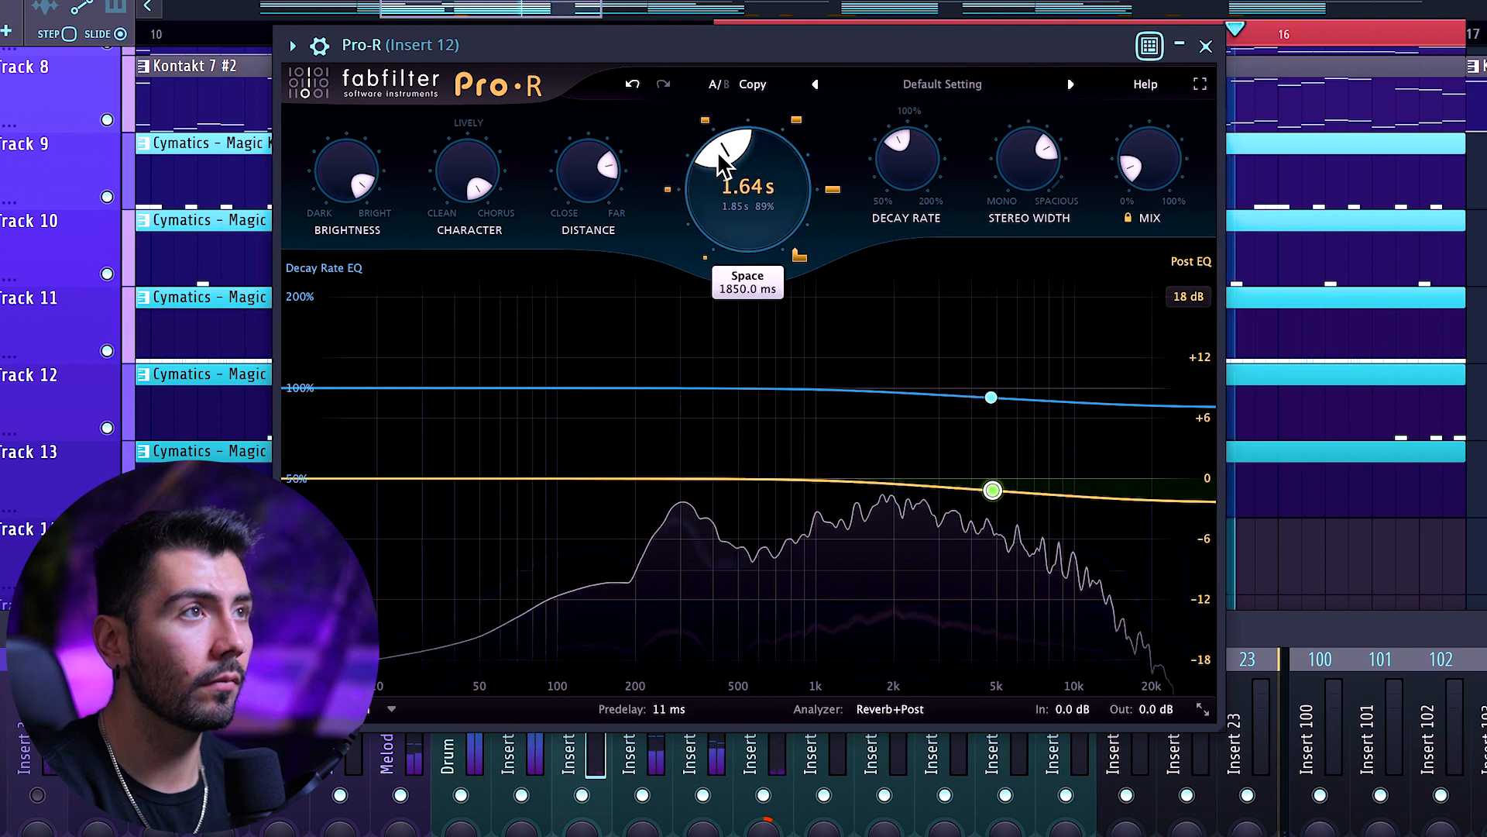
mouse_move(727, 177)
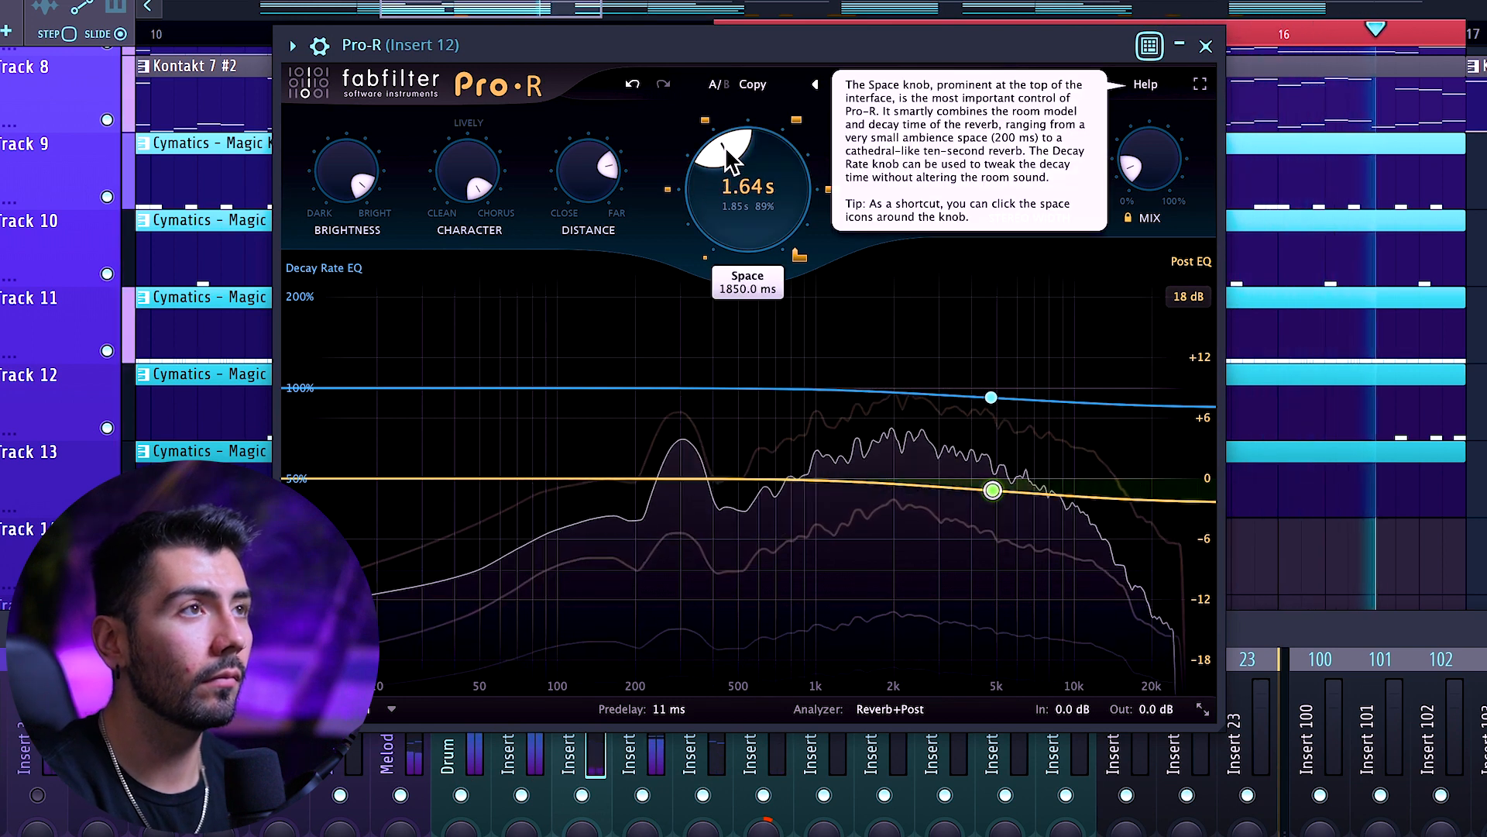
key("space")
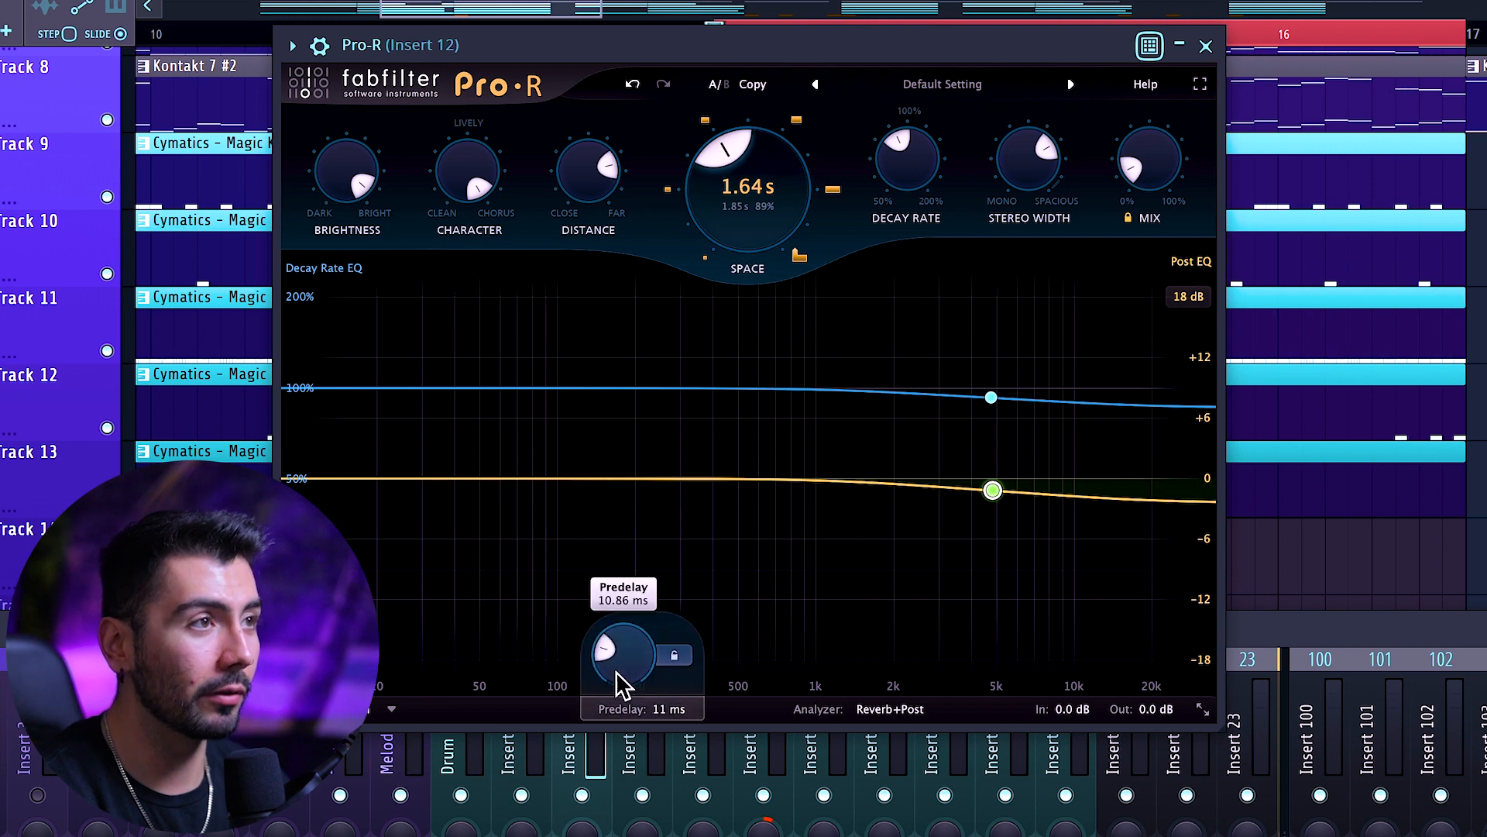
- Try a long predelay of 248 ms and a tempo-synced 1/16 predelay in Pro-R during playback
scroll(608, 622, "up", 5)
key("space")
mouse_move(694, 689)
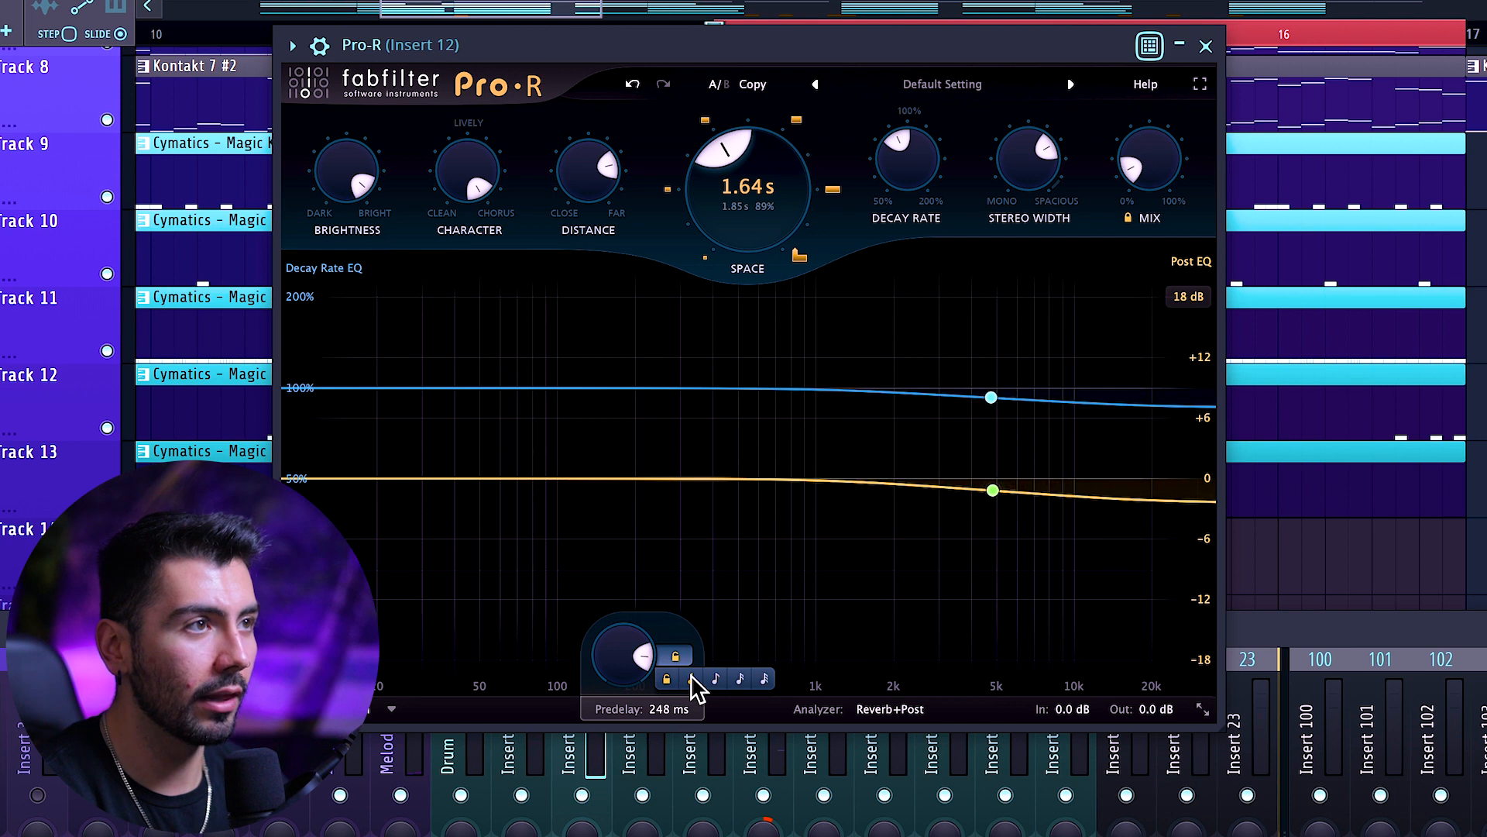
scroll(634, 659, "down", 2)
key("space")
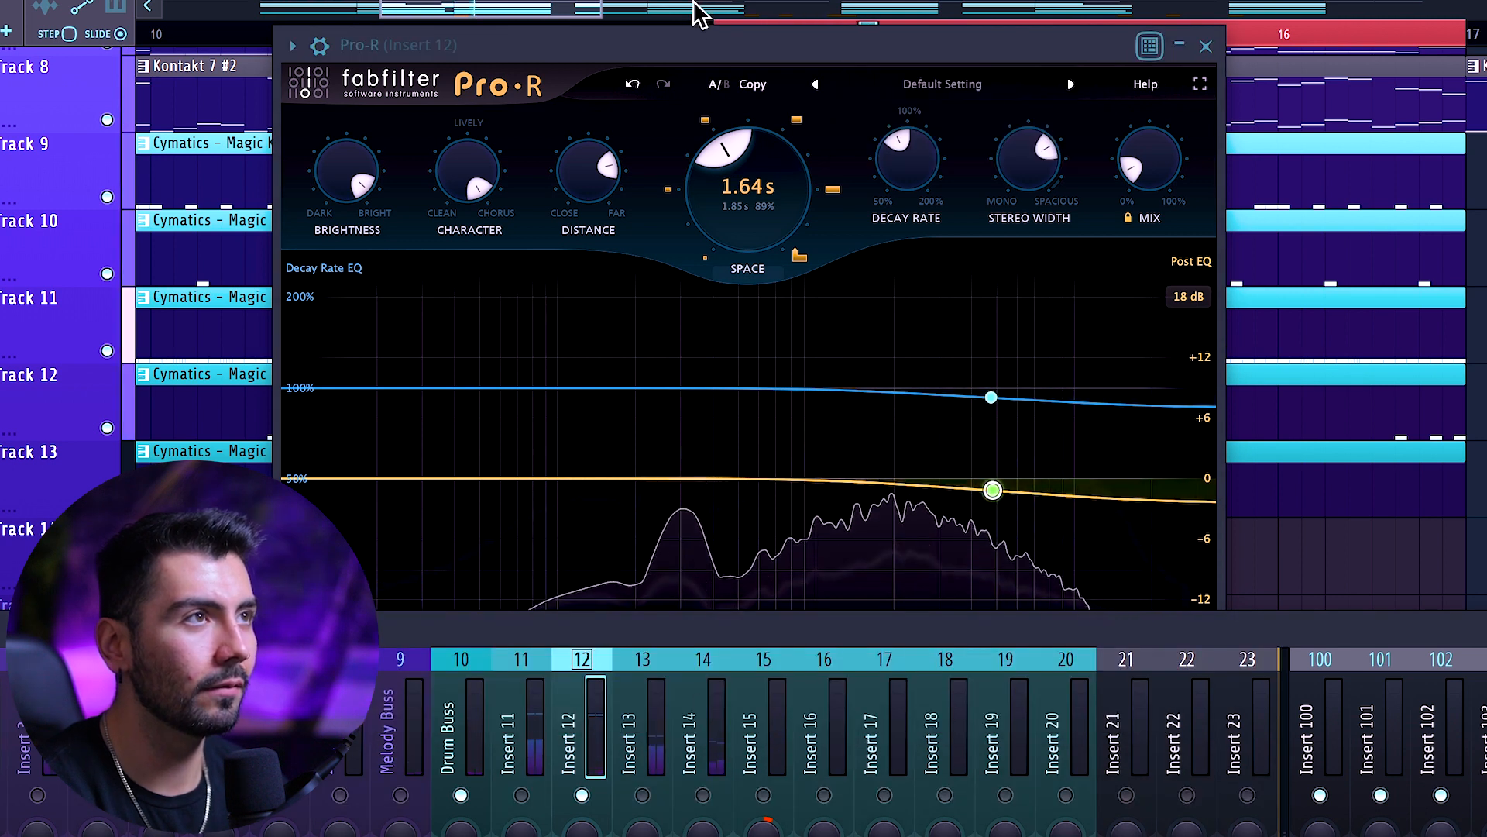
key("space")
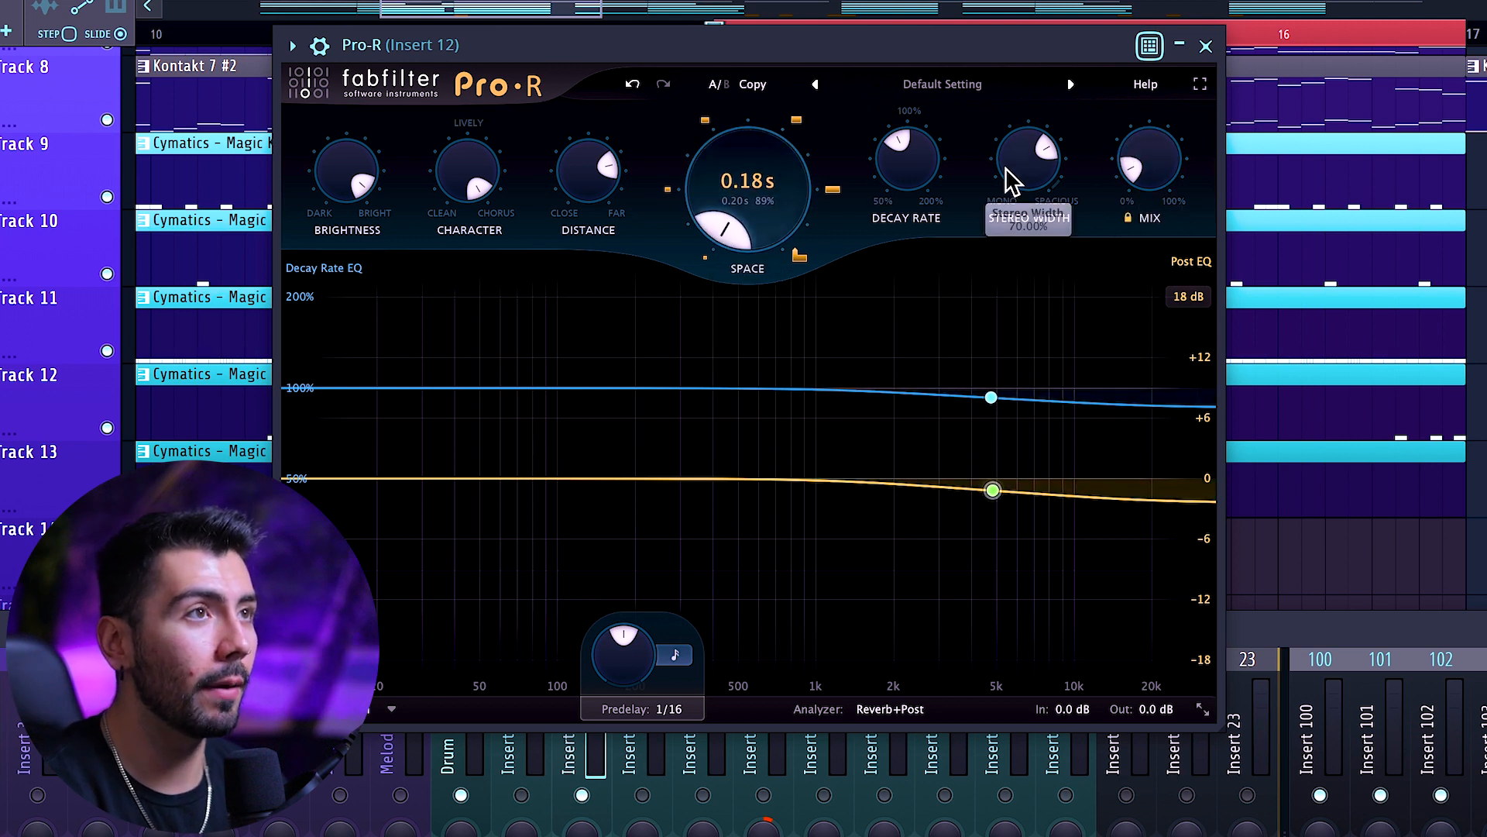
- Compare tempo-synced predelays of 1/32, 1/8 and 1/4 during playback and set the predelay to 1/32
key("space")
mouse_move(678, 659)
left_click(765, 680)
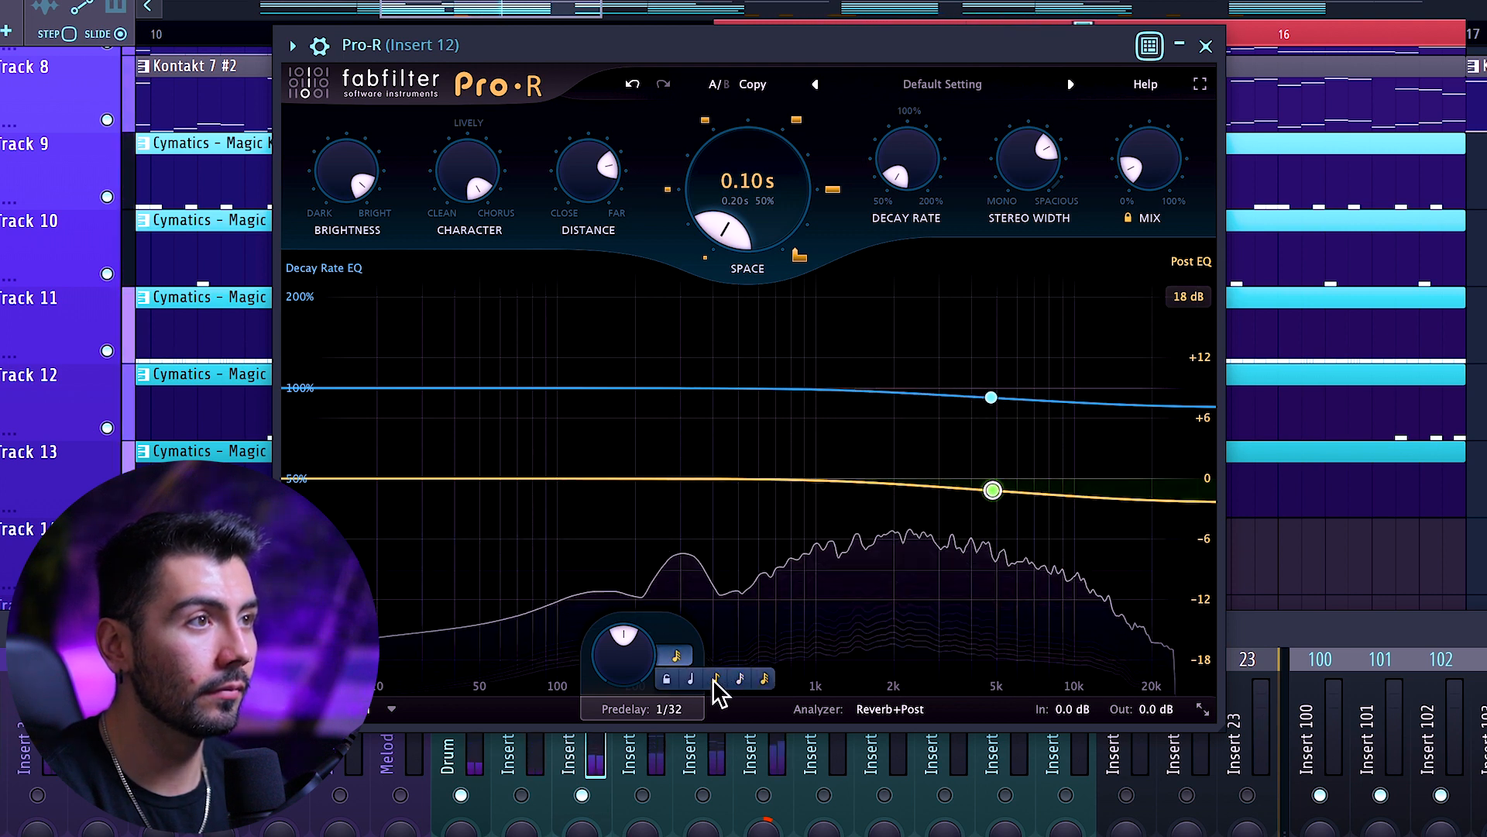
left_click(714, 678)
mouse_move(681, 656)
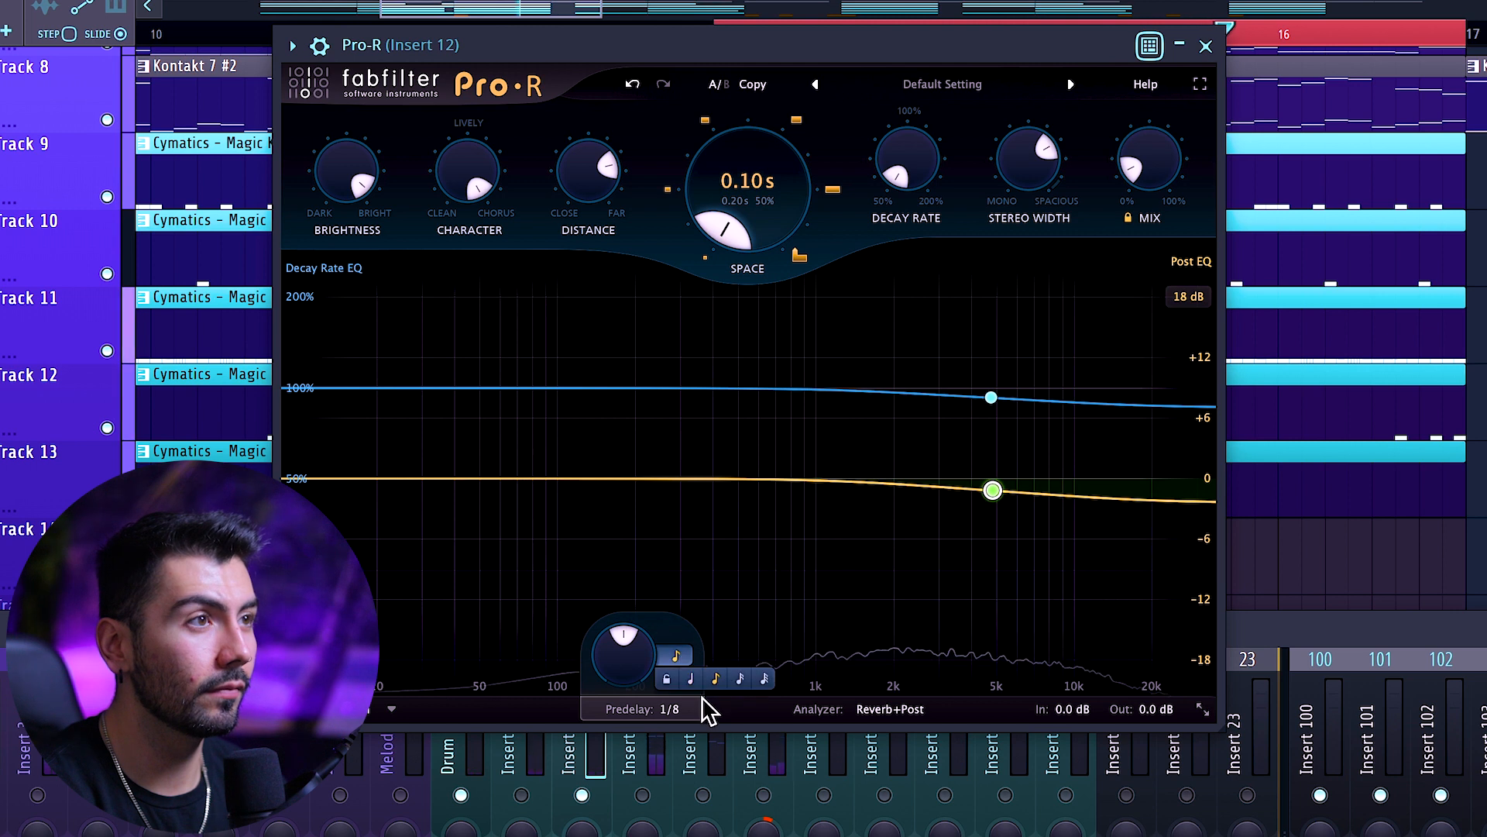
left_click(690, 681)
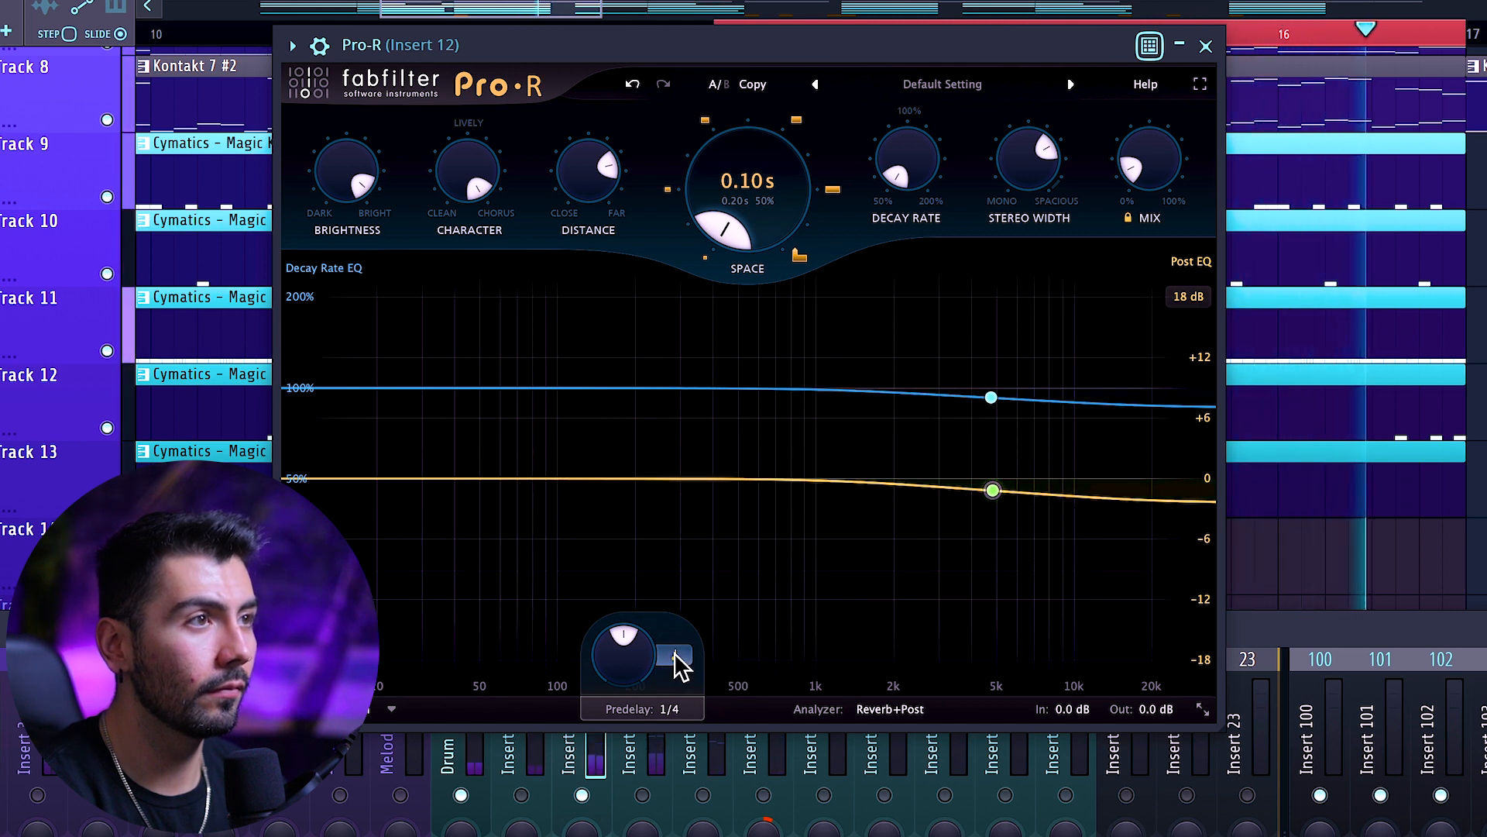
mouse_move(681, 665)
left_click(765, 679)
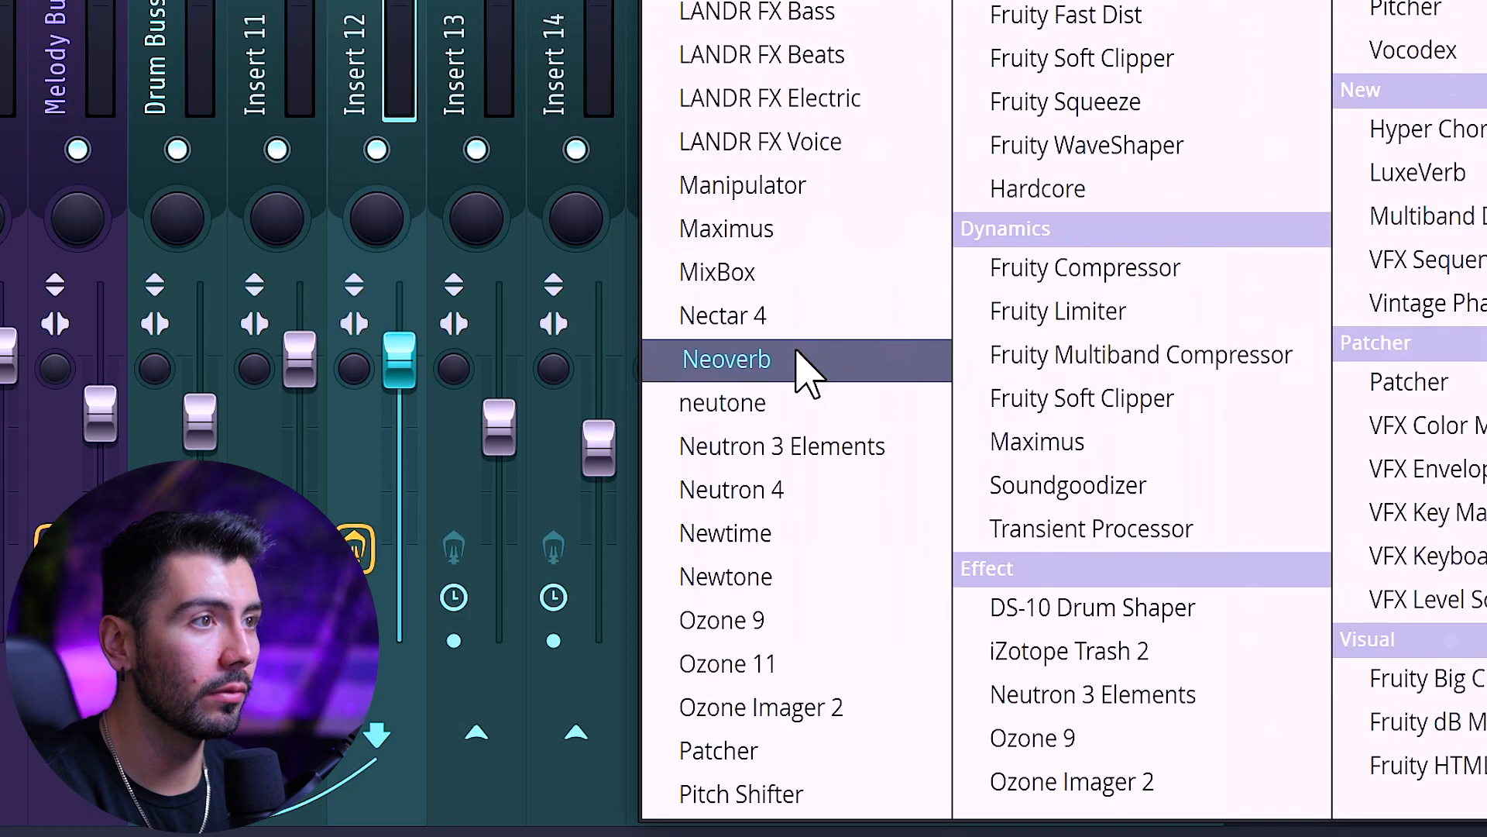
- Load Neoverb on Insert 12 and run its Reverb Assistant during playback with Dramatic style, size L, 18% and the Bright tone
left_click(799, 370)
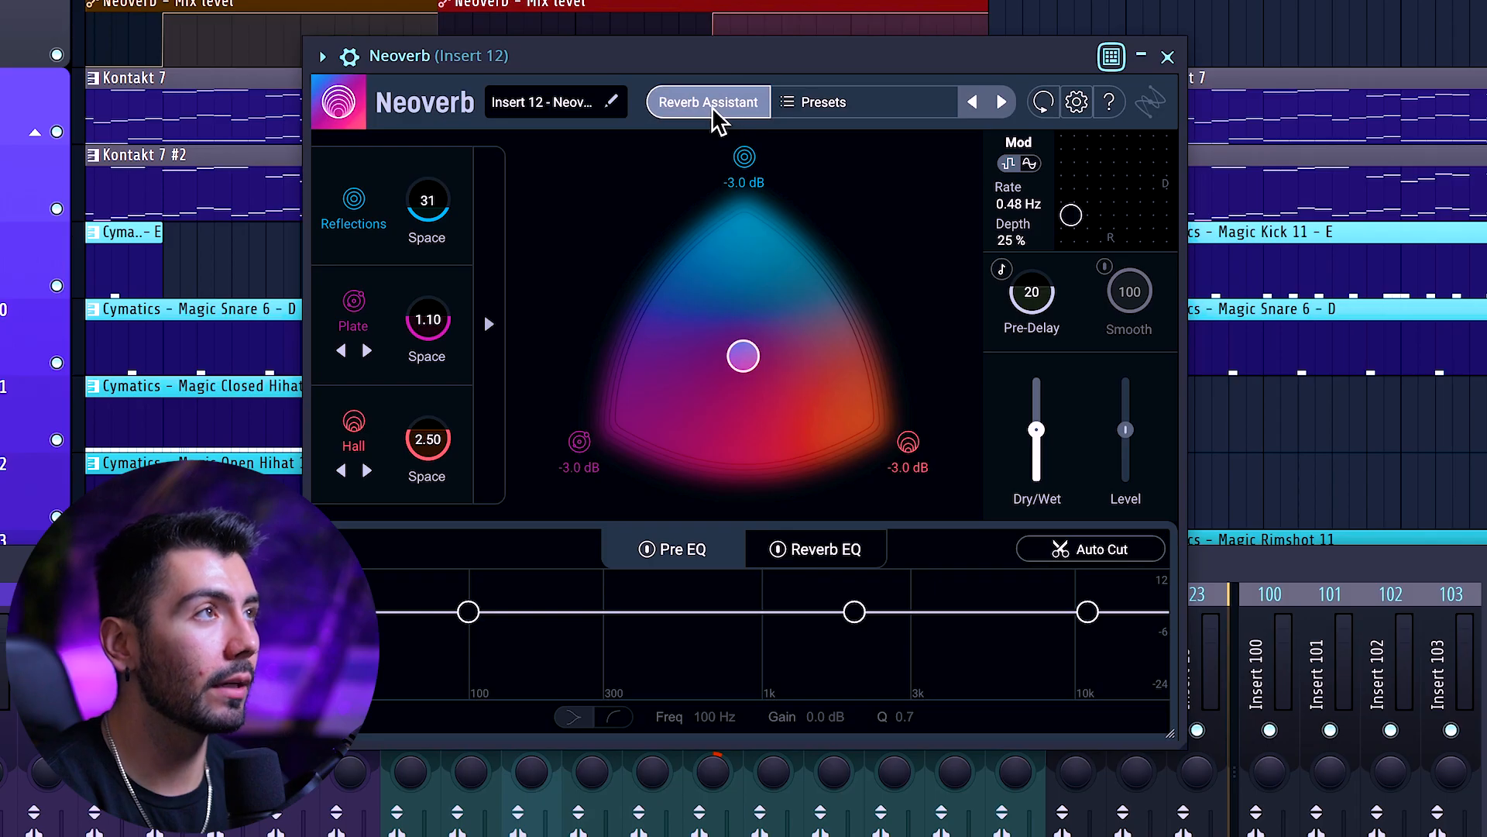
left_click(706, 107)
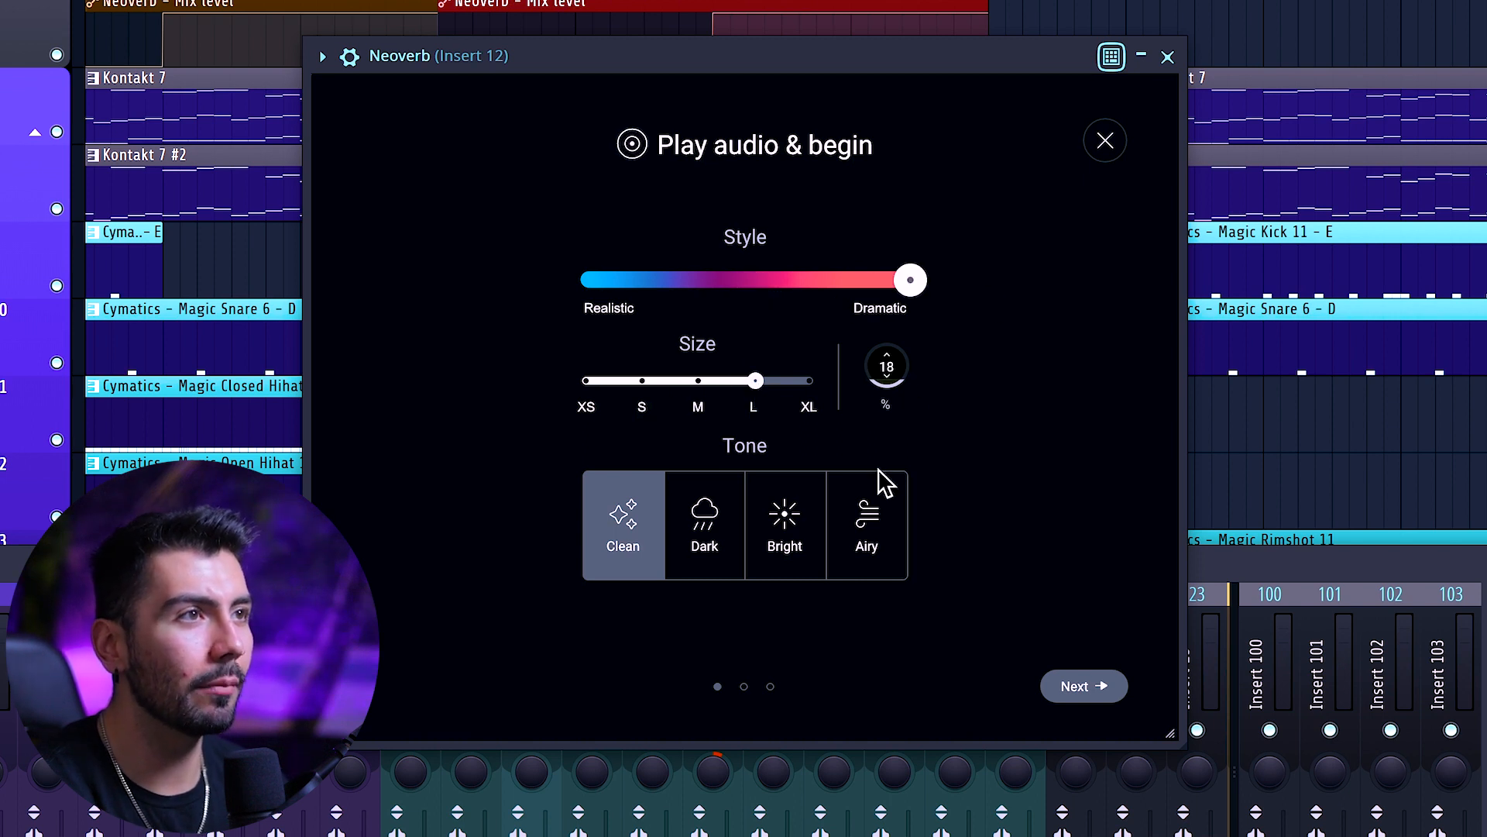
left_click(799, 523)
left_click(1062, 685)
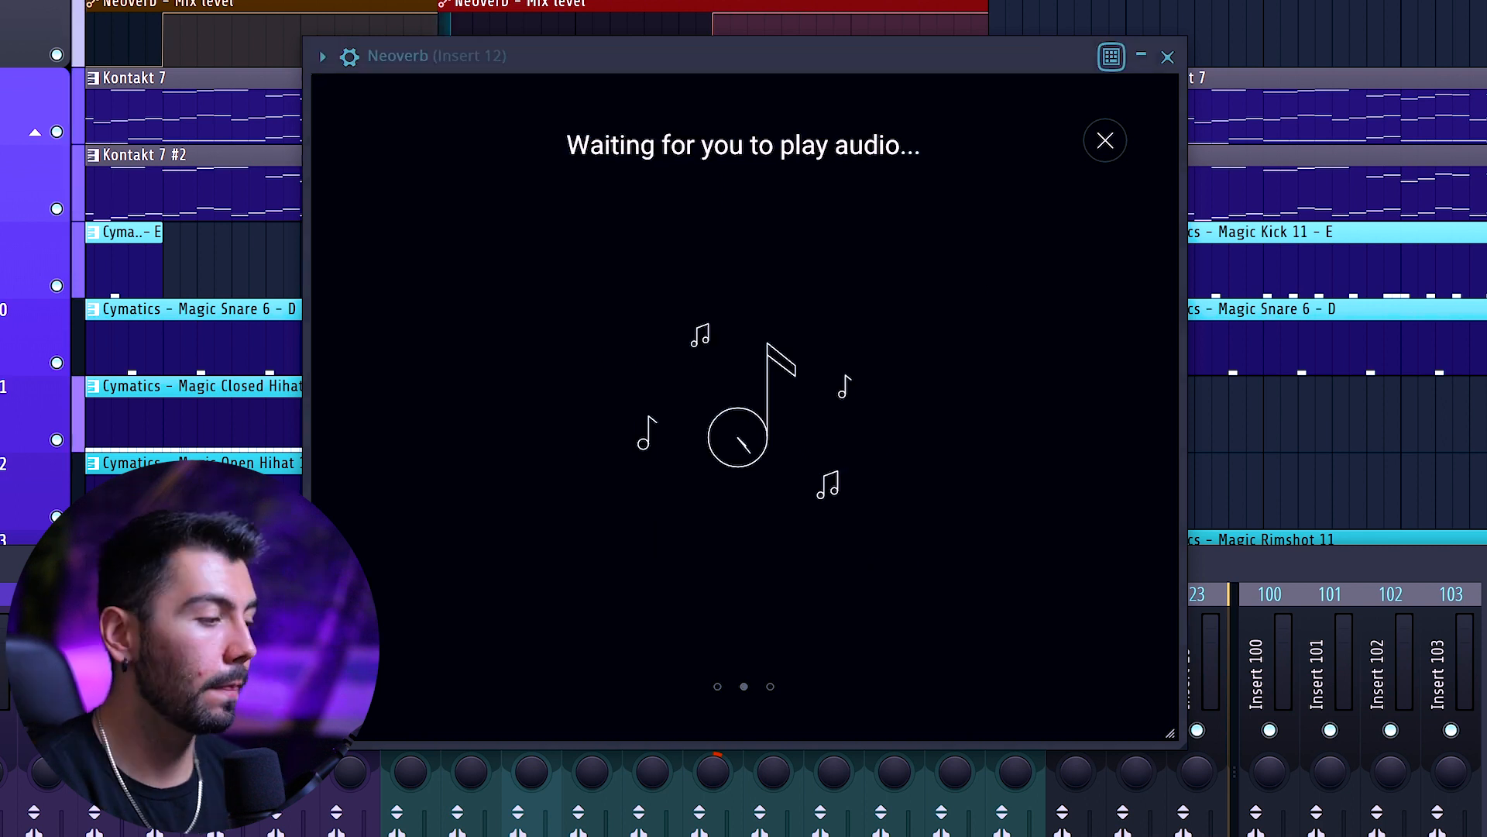
key("space")
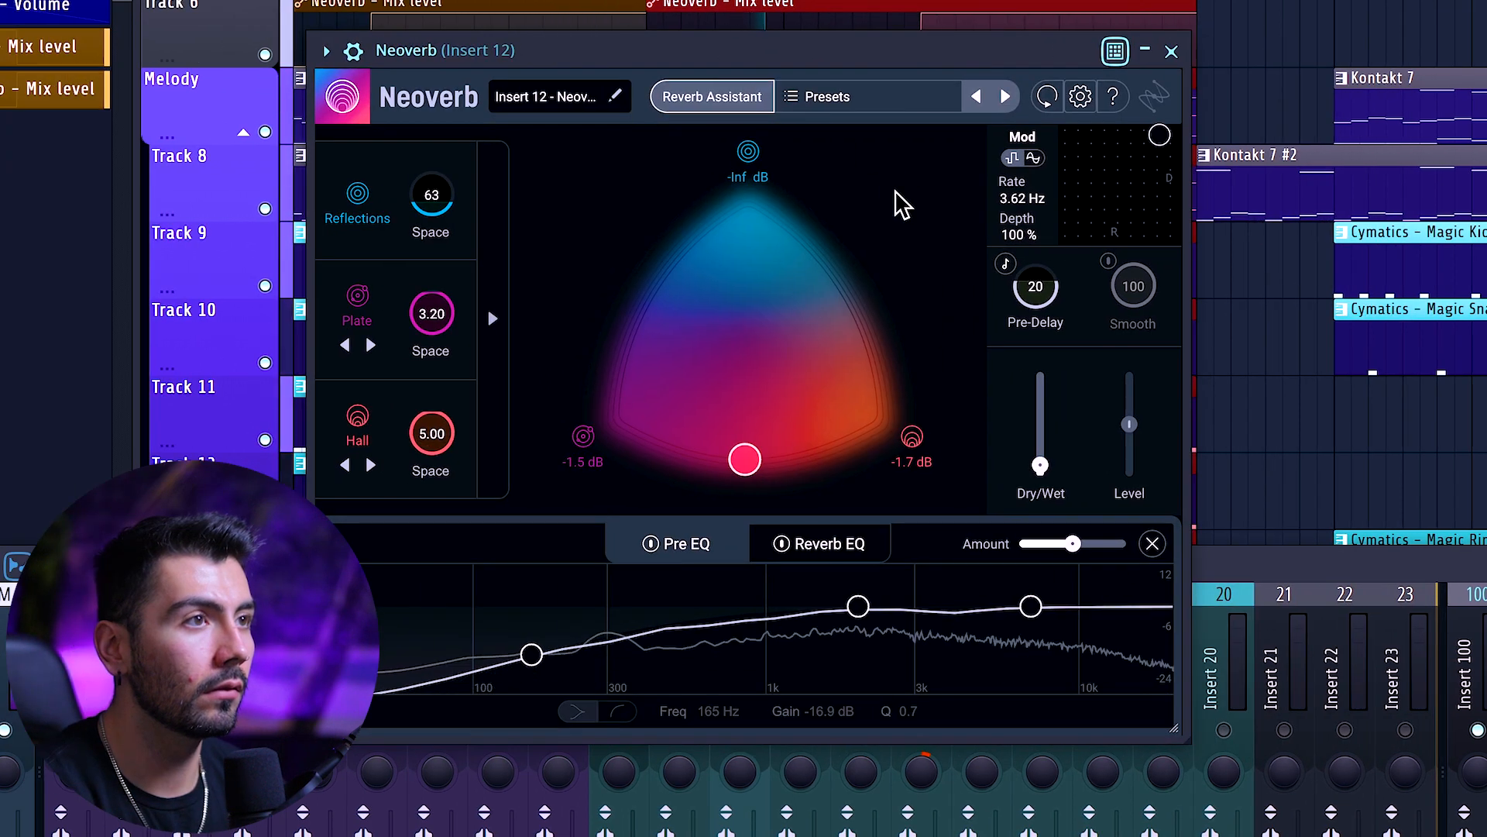
- Compare Neoverb's Pre EQ amount at 200% and at its minimum
mouse_move(1038, 467)
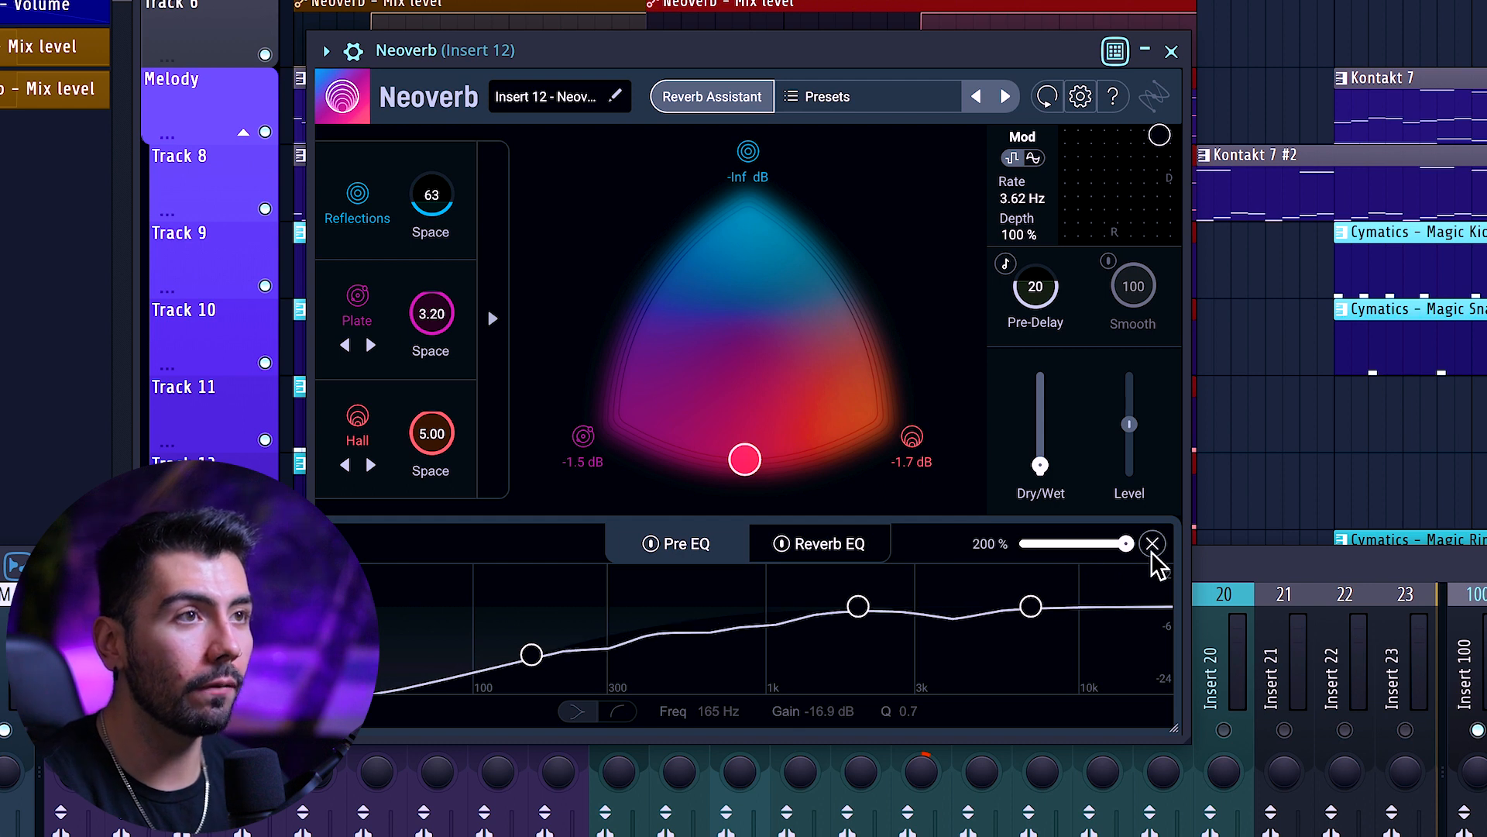
left_click_drag(1126, 543, 939, 541)
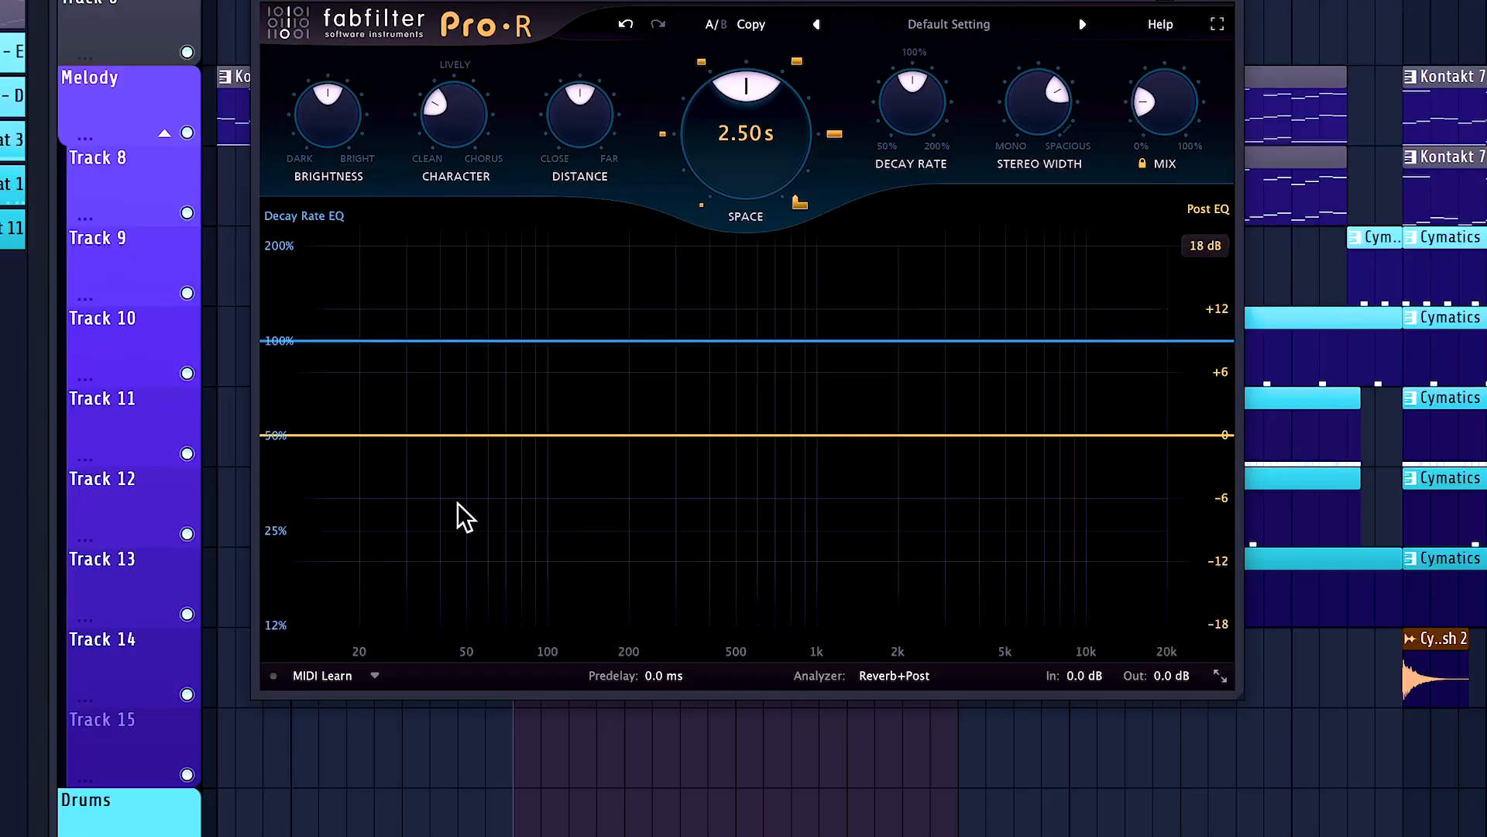
- Boost the highs and cut the lows below 100 Hz with shelves on both Pro-R's Decay Rate EQ and its Post EQ during playback
key("space")
left_click_drag(1135, 341, 1016, 317)
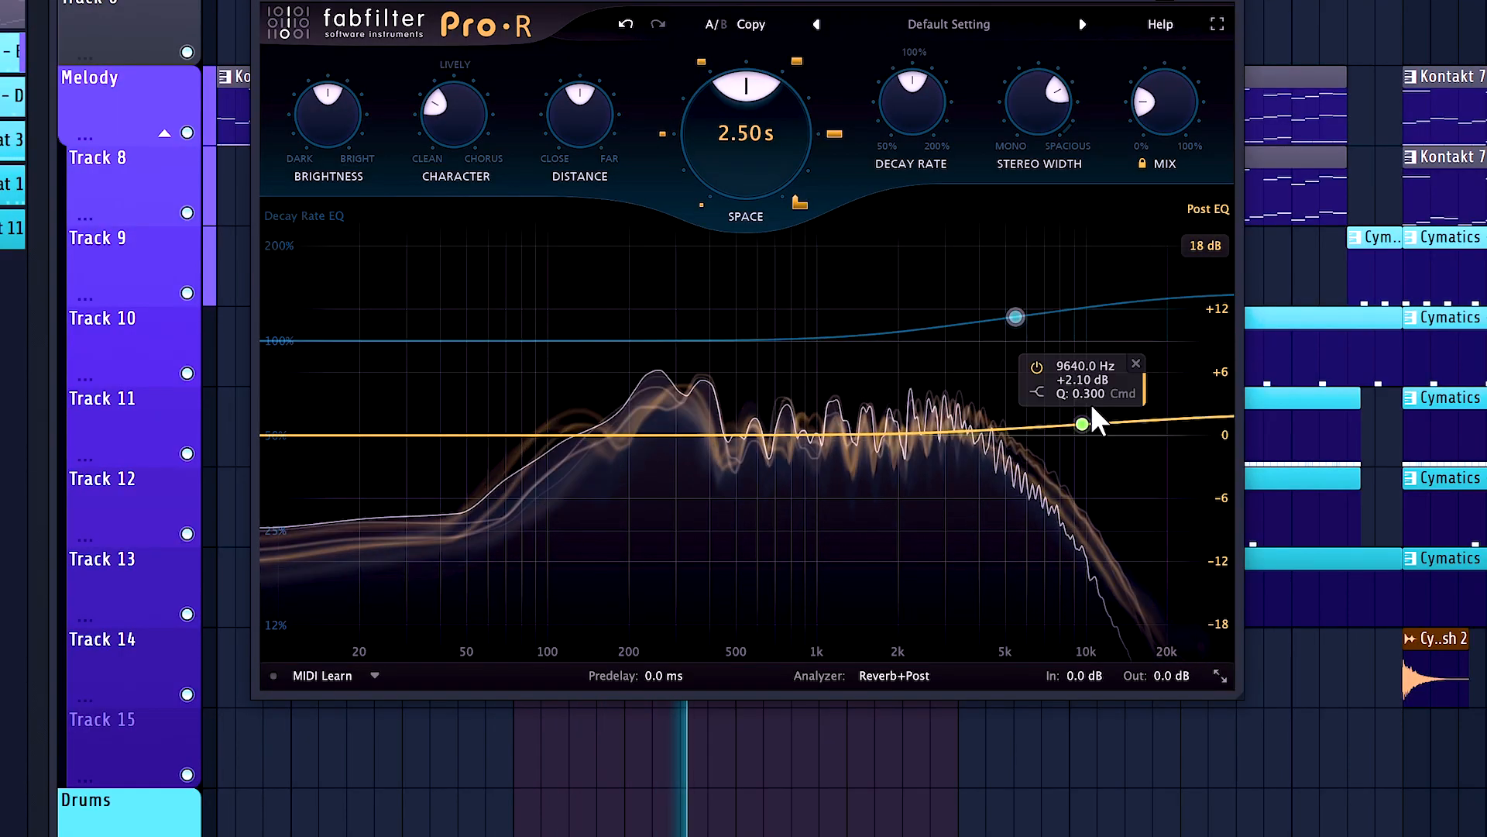
left_click_drag(1091, 410, 1038, 364)
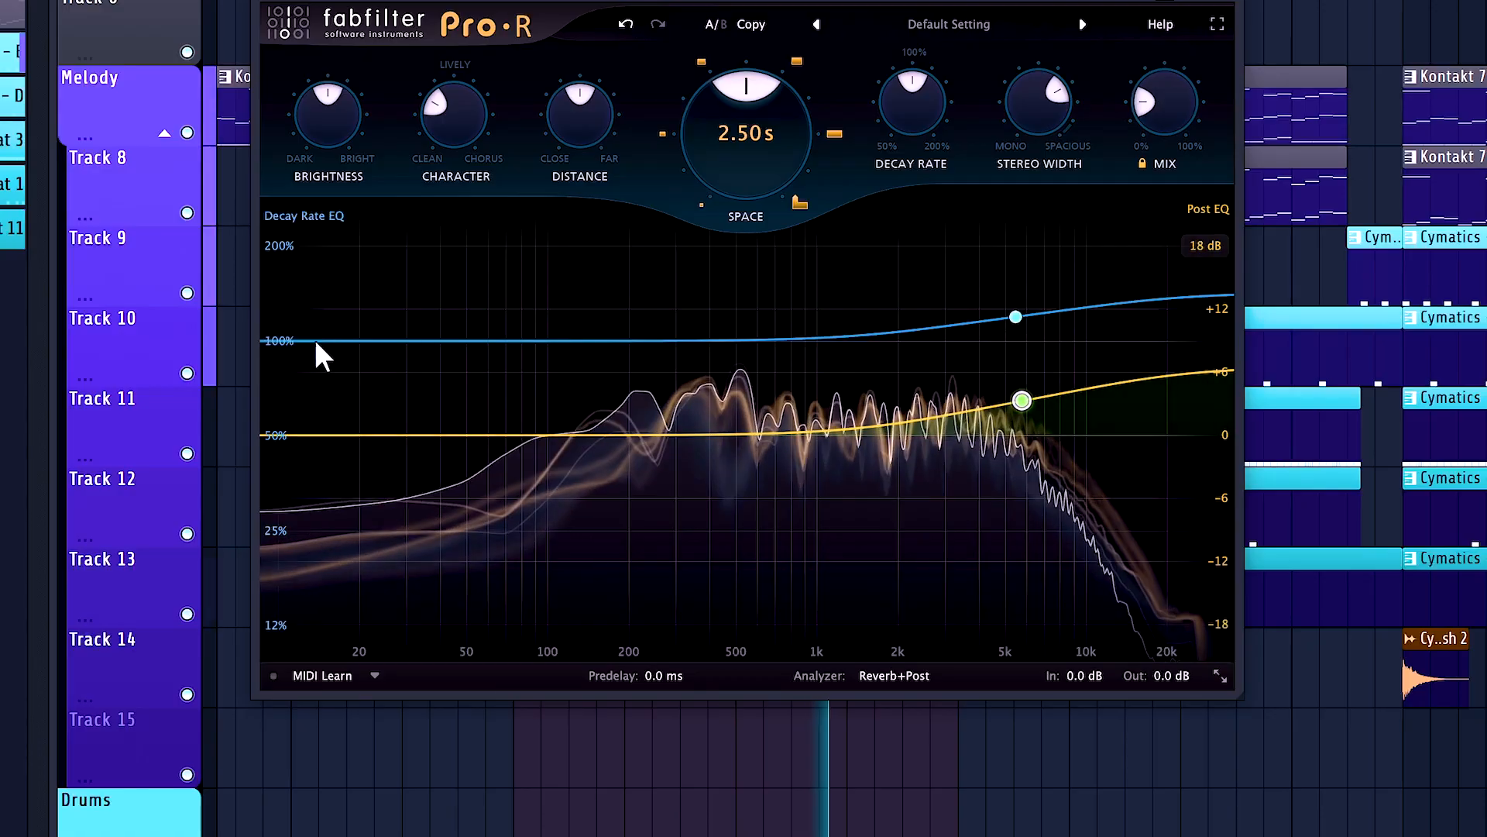
left_click_drag(317, 342, 498, 380)
left_click_drag(334, 434, 508, 532)
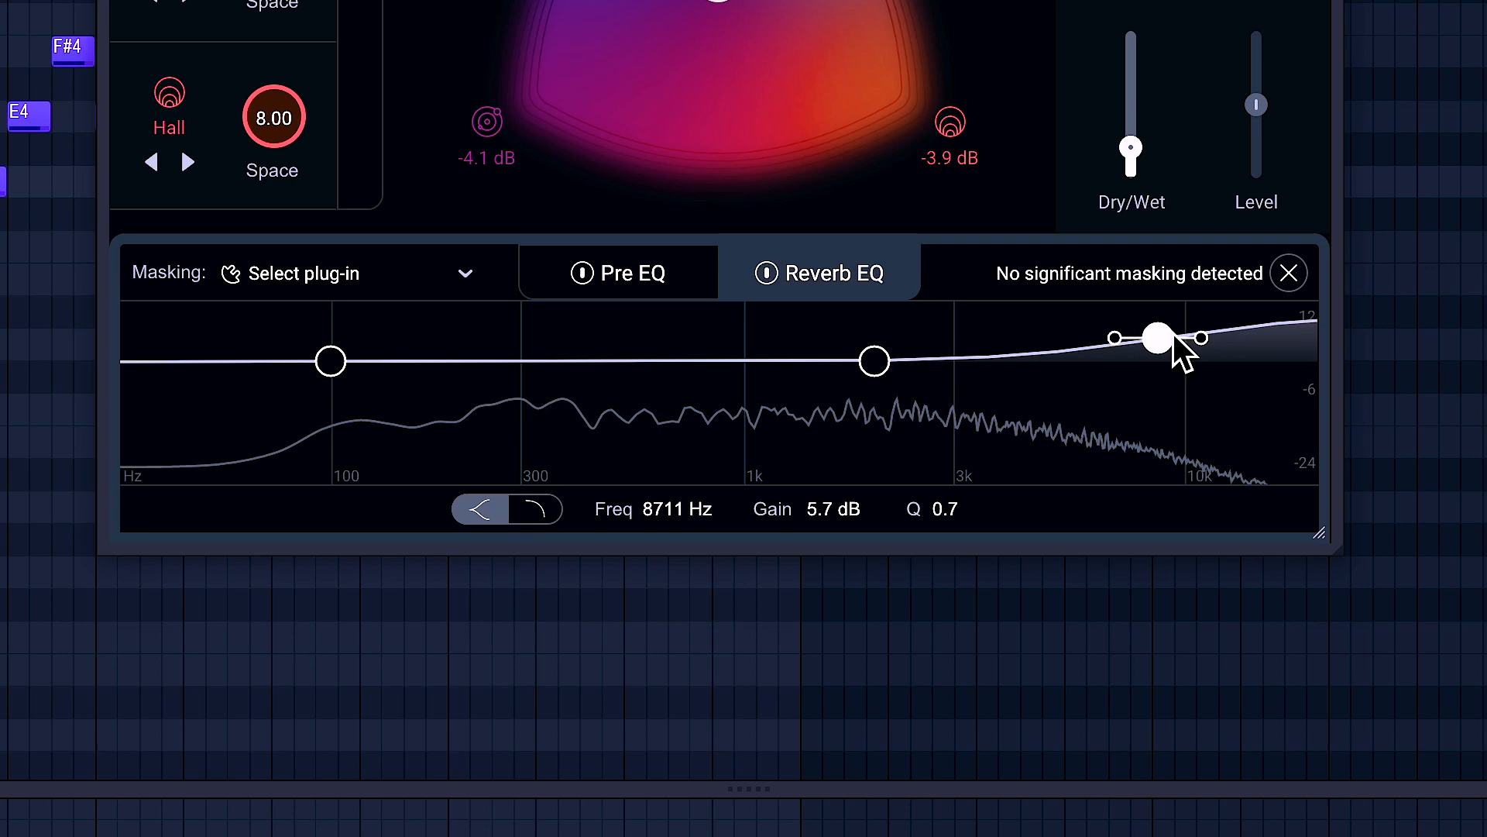
- Fine-tune the highest Reverb EQ node in Neoverb around 8.7 kHz with about 5.7 dB of gain
left_click_drag(1178, 349, 1179, 353)
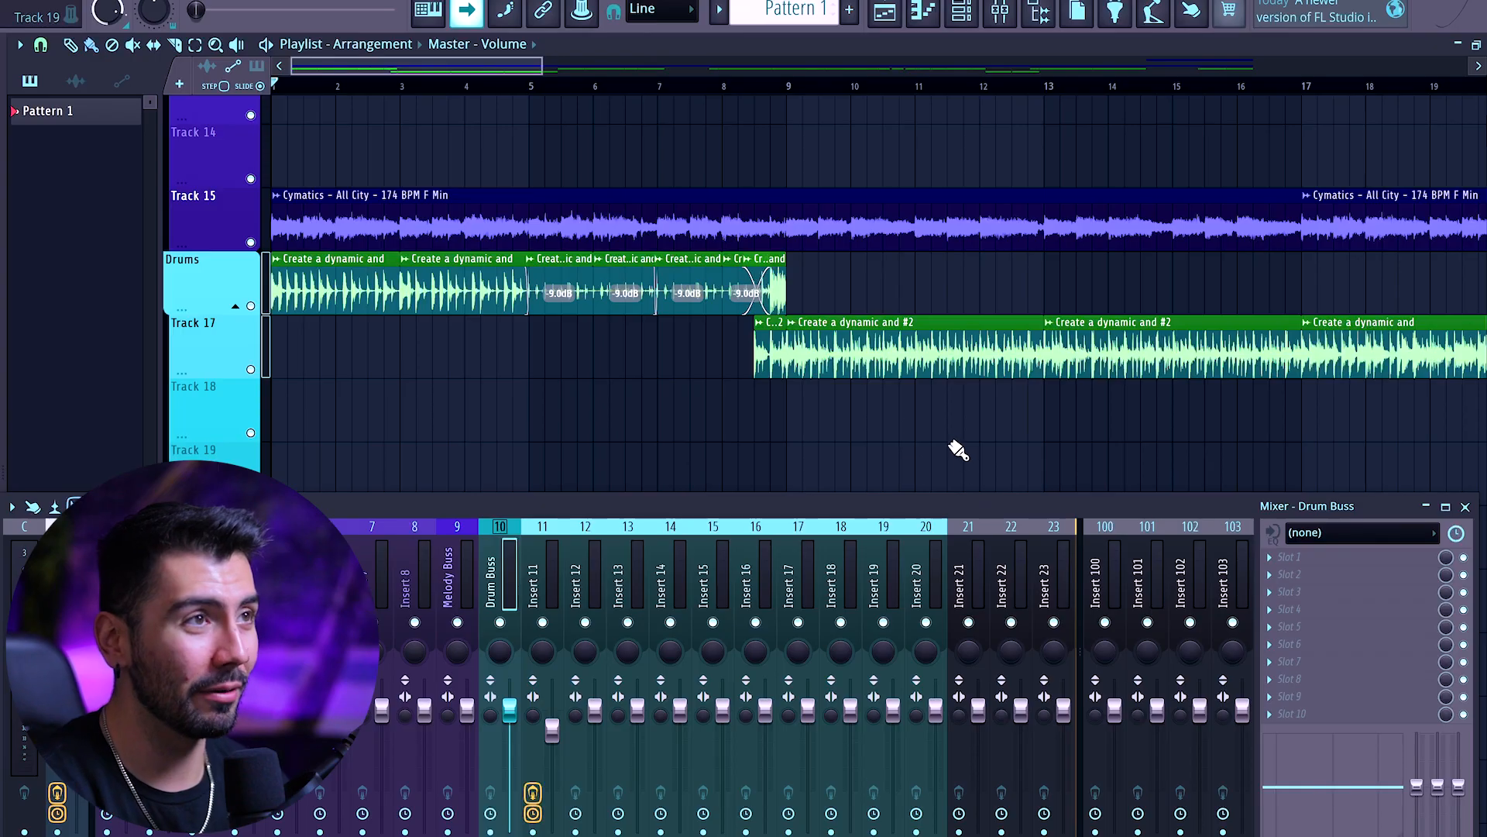
- Load Pro-R below Neutron 4 on Insert 11, reposition its window and start playback from bar 9
scroll(829, 431, "up", 3, "ctrl")
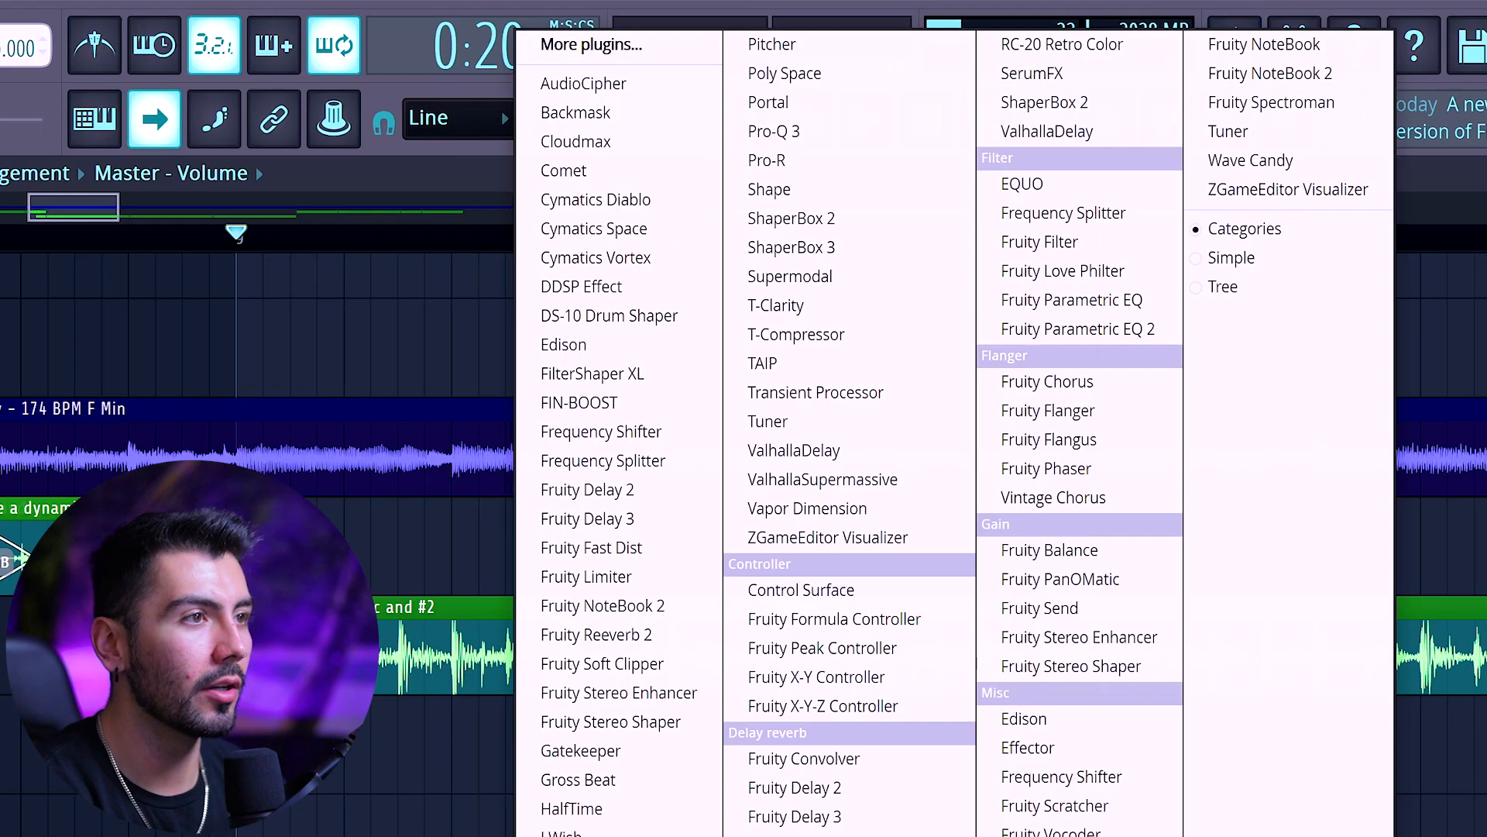
left_click(775, 161)
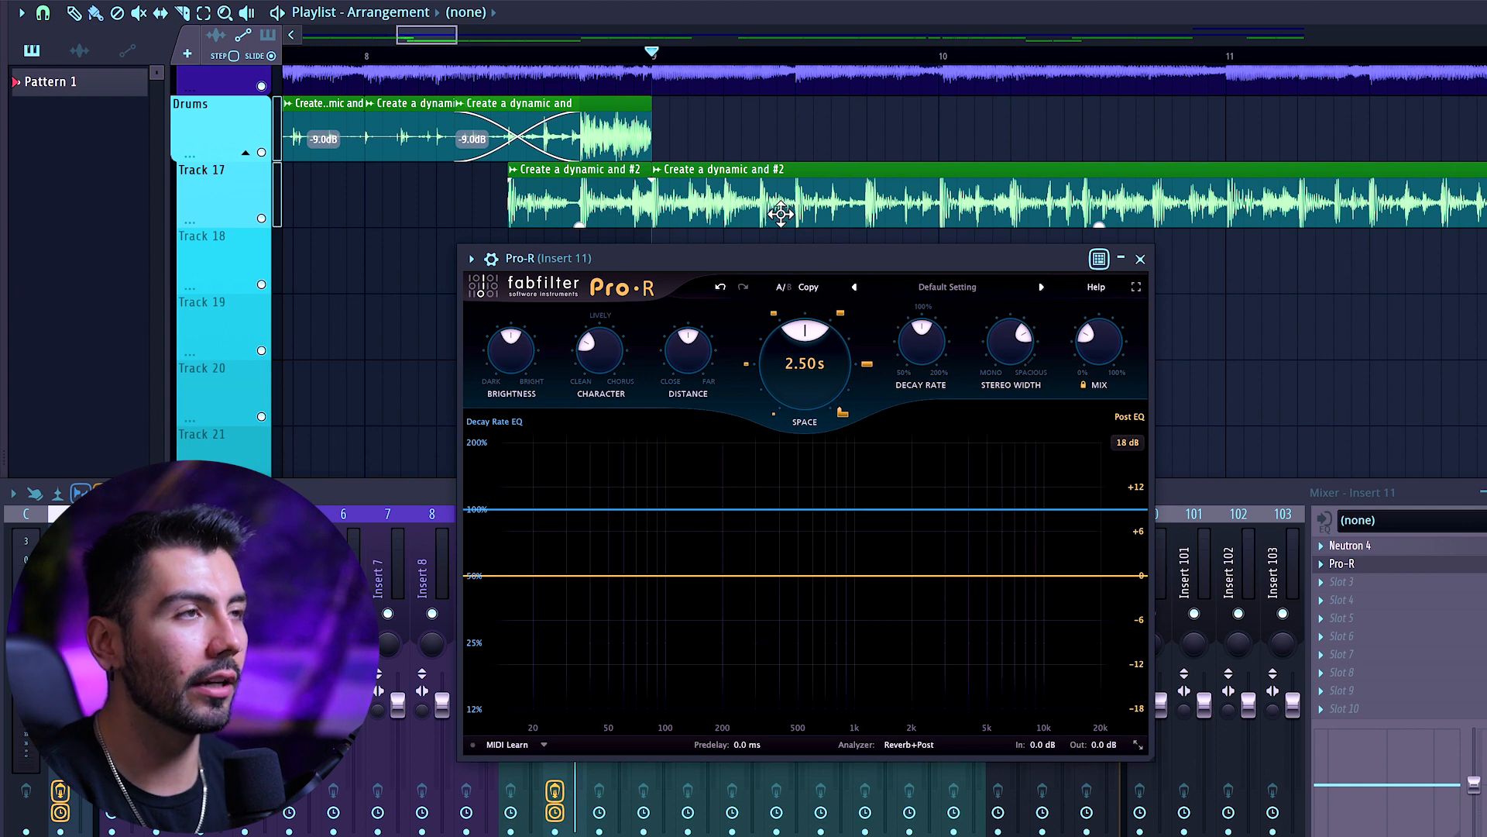
left_click_drag(750, 266, 695, 259)
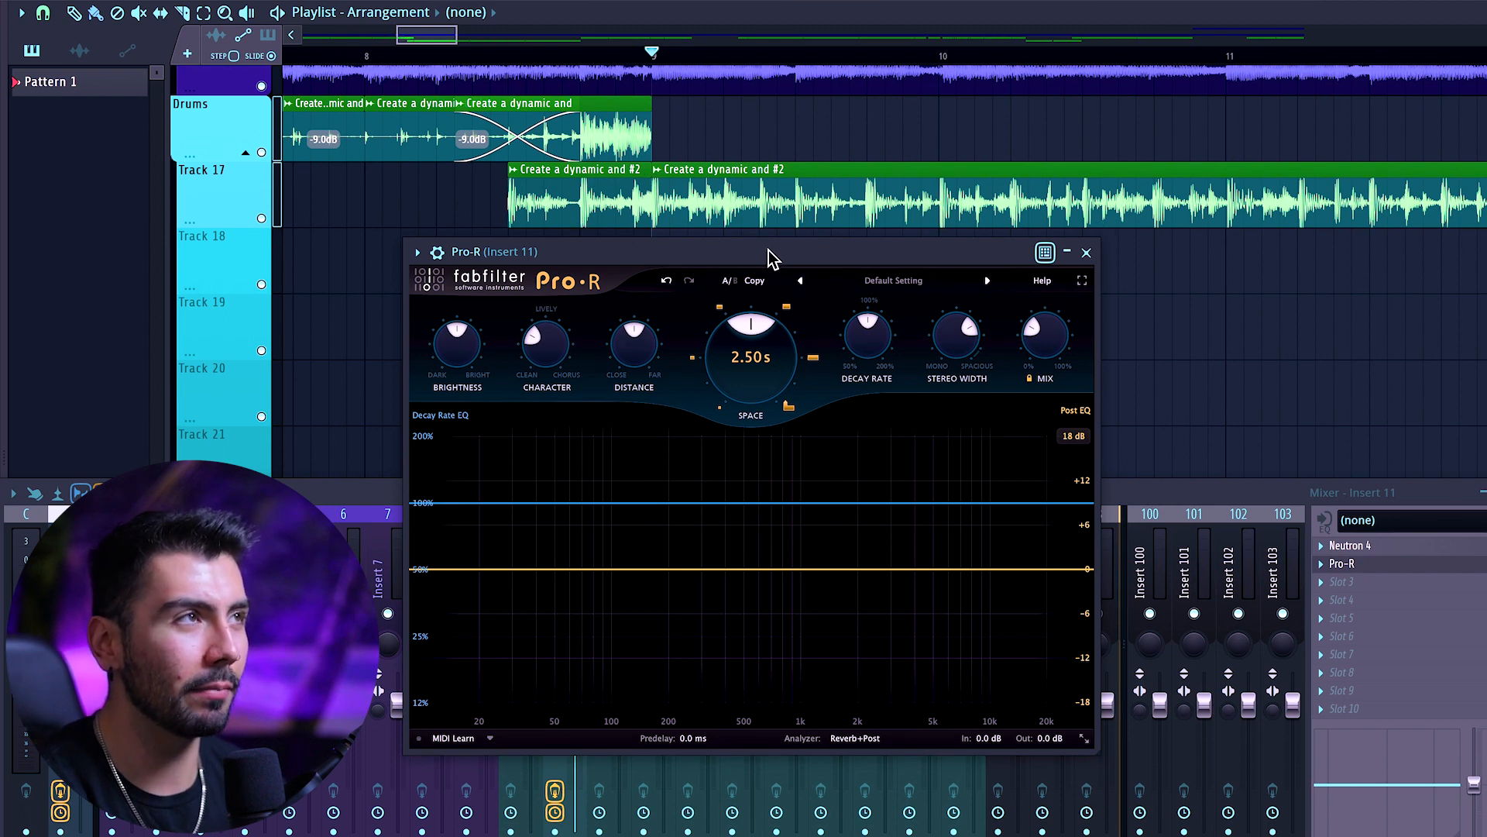
key("space")
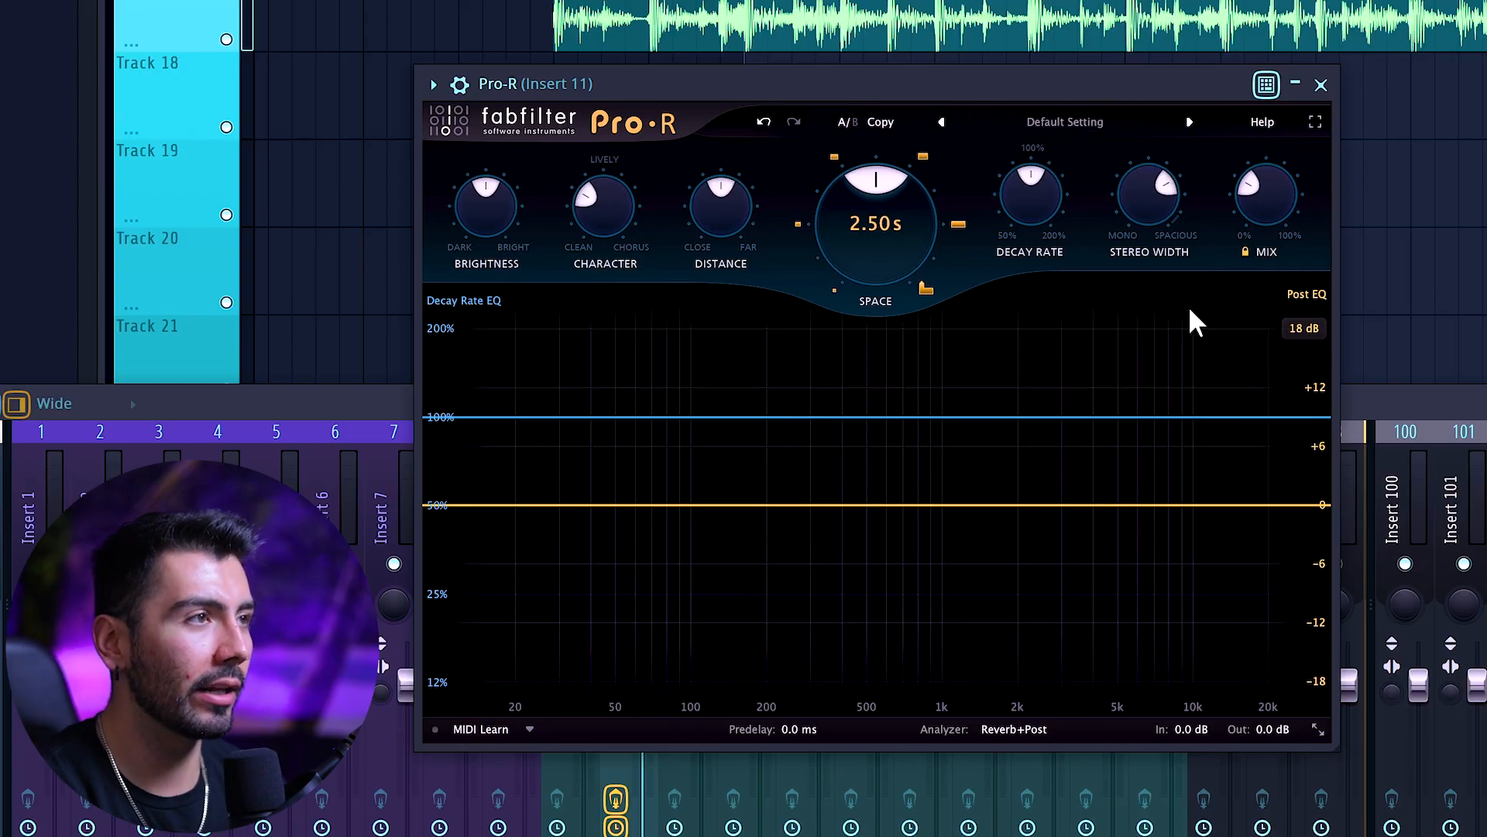
- Cut the lows, dip the mids and lift the highs on Pro-R's Decay Rate and Post EQs, with Space at 1.34 s and predelay at 11 ms
left_click_drag(450, 504, 823, 506)
scroll(862, 506, "up", 5)
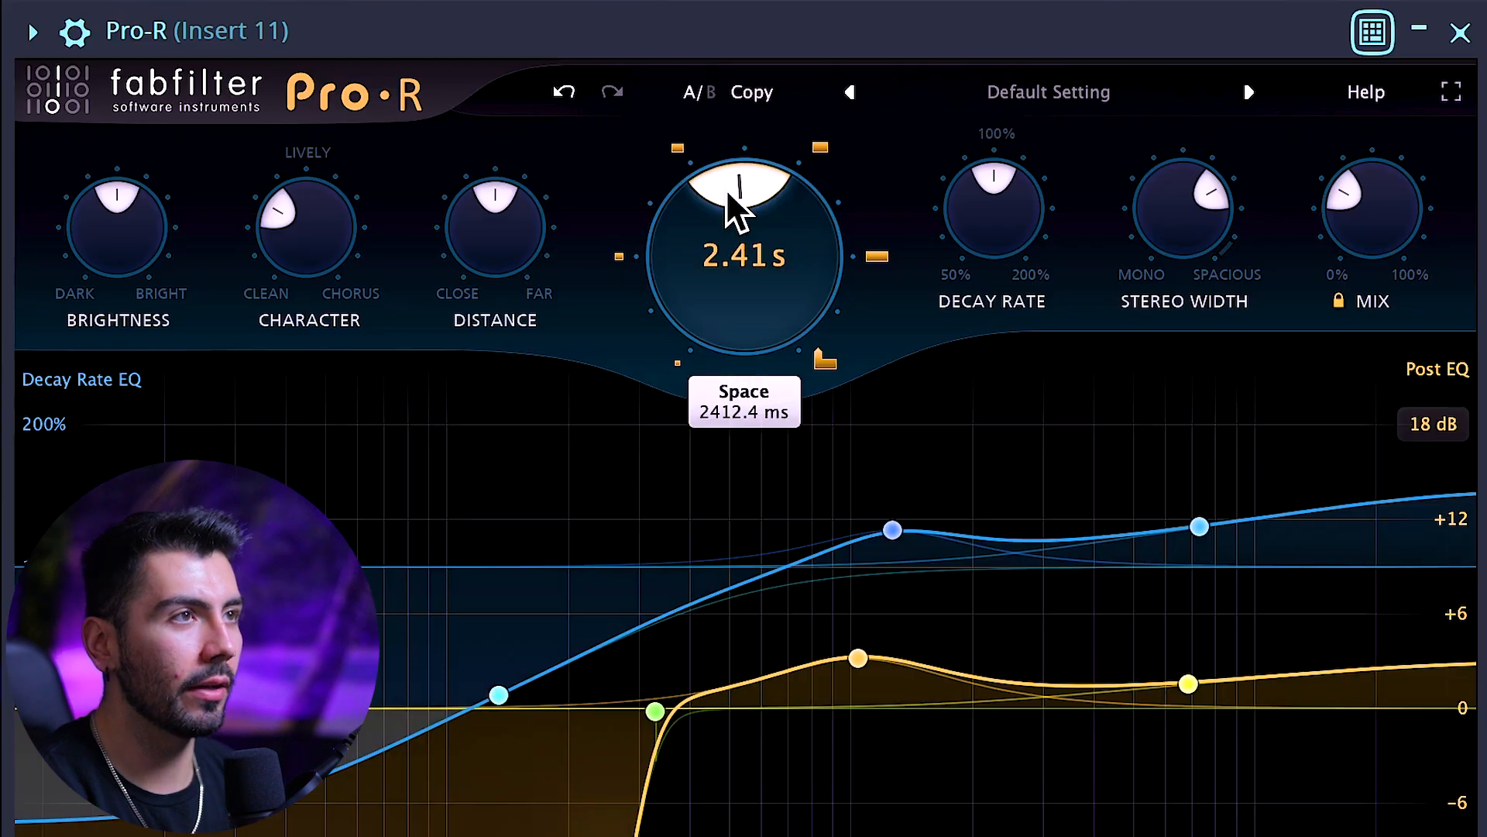
left_click_drag(728, 194, 682, 210)
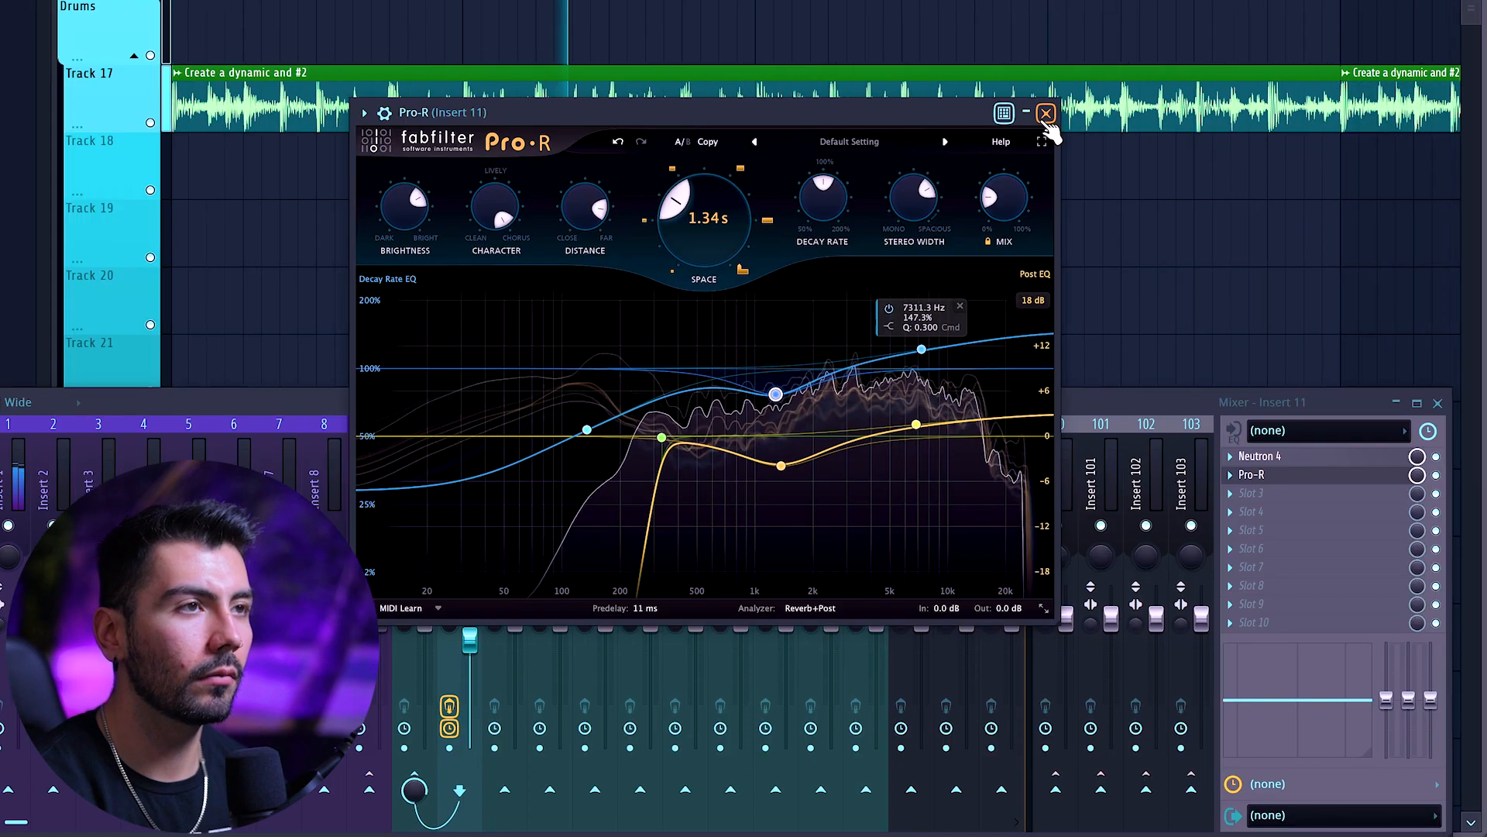
left_click(1045, 113)
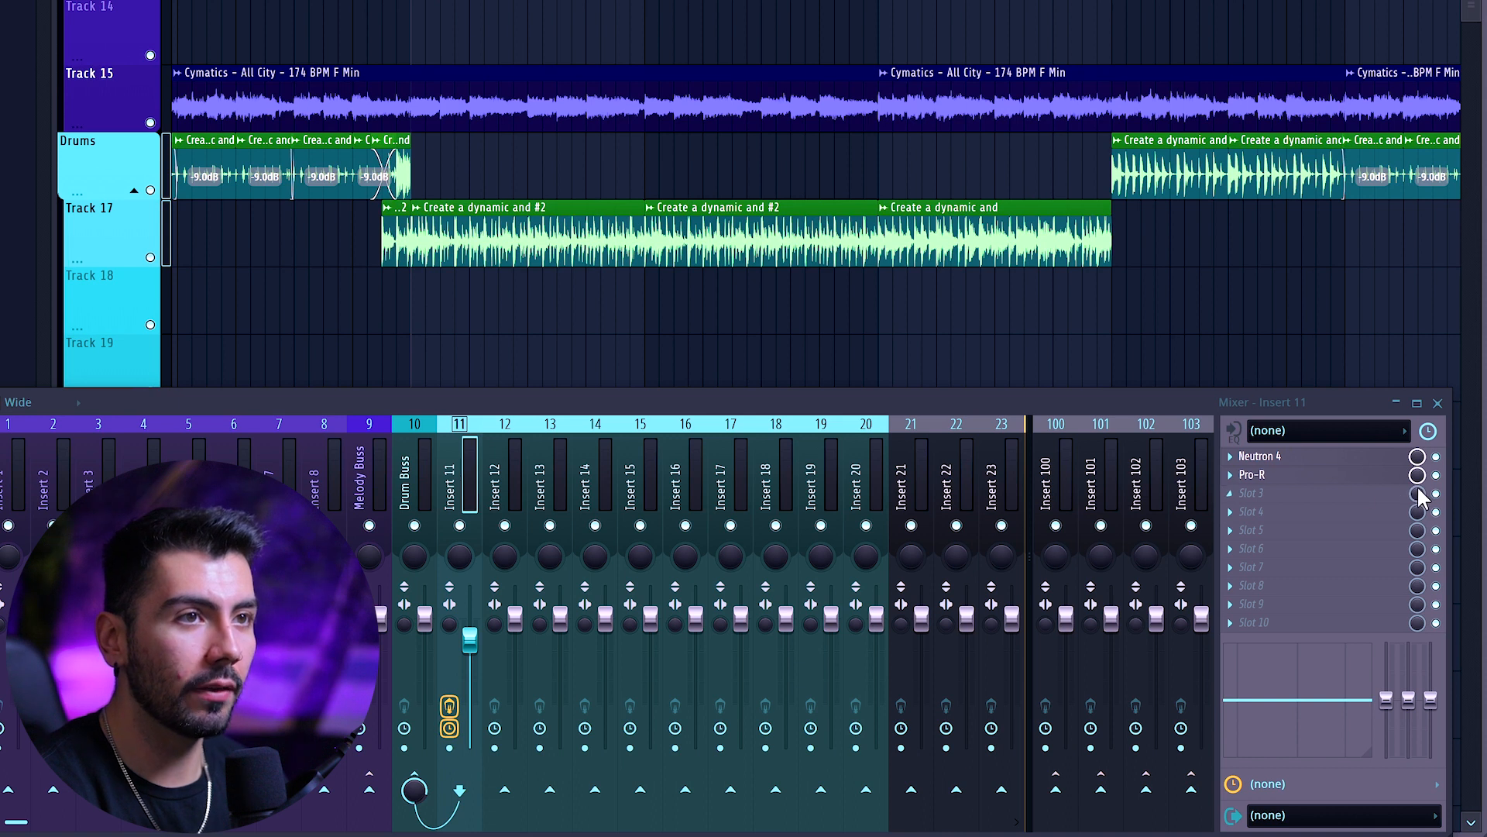
- Load Neoverb on Insert 11 and blend Reflections at -13.8 dB, Plate at -1.9 dB and Hall at -1.2 dB, with Hall space at 2.07
left_click(1261, 502)
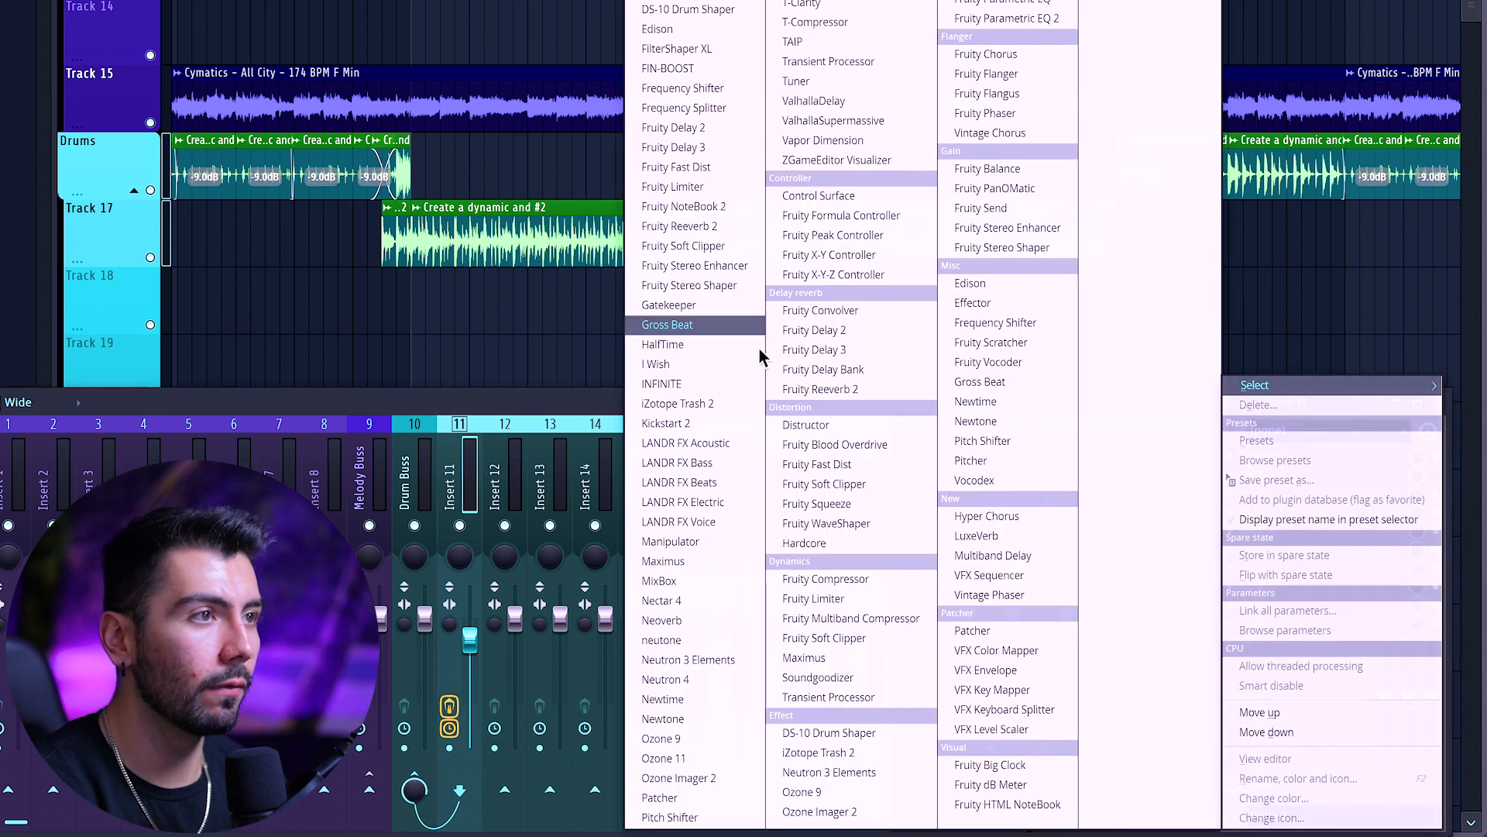
left_click(697, 323)
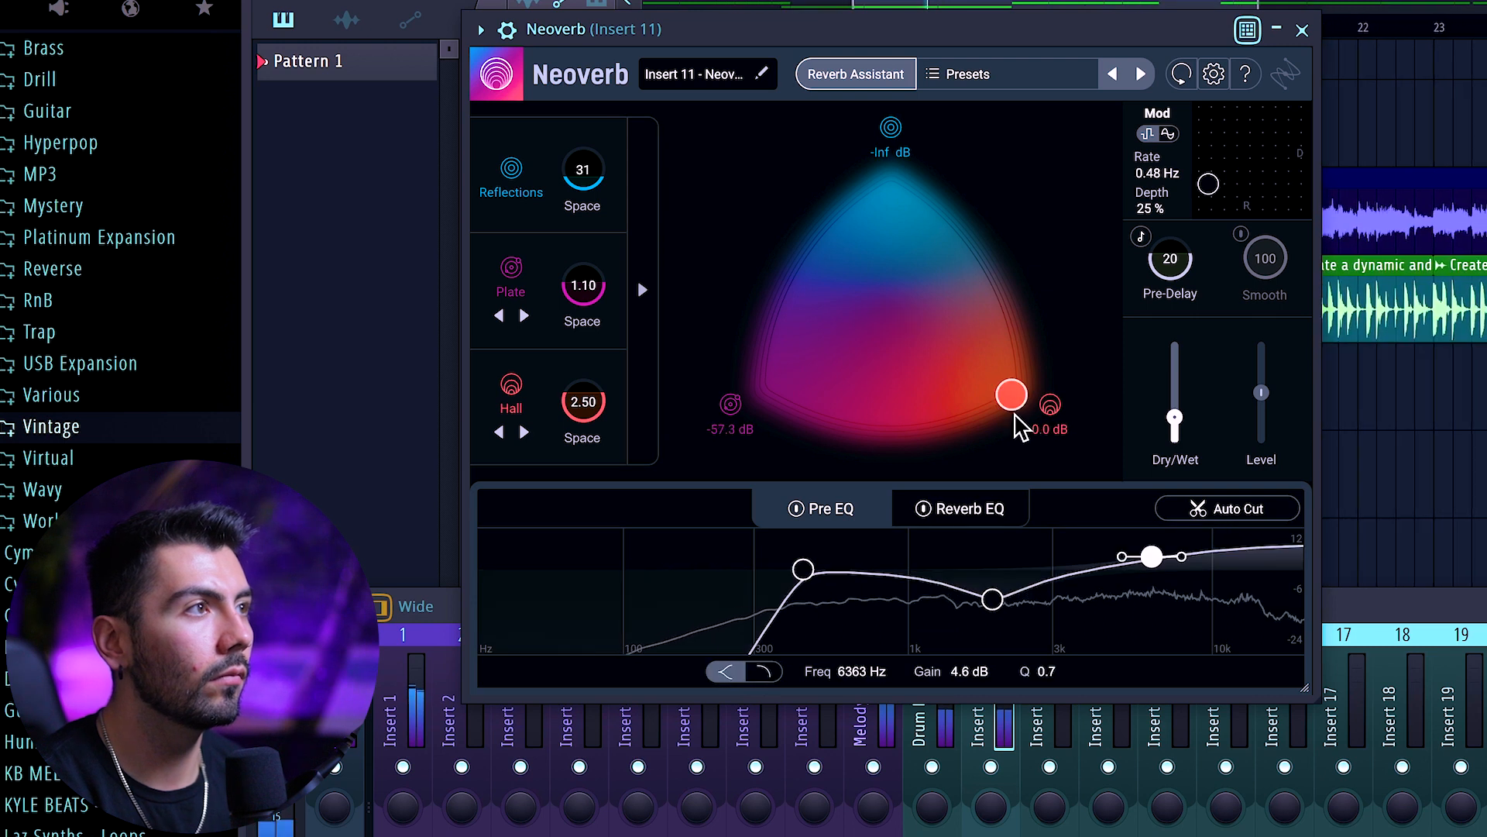
left_click_drag(1017, 403, 731, 453)
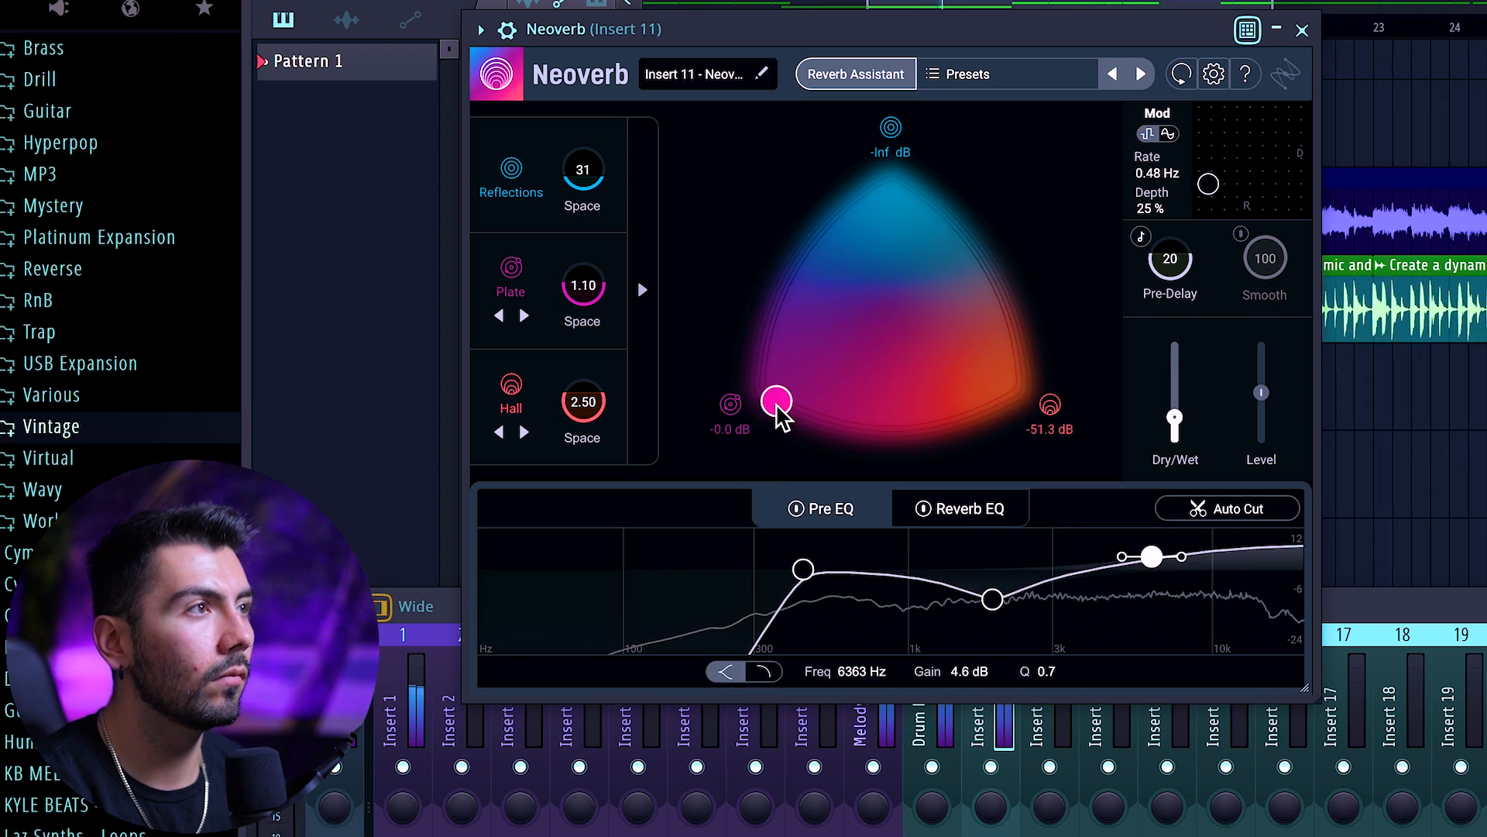
left_click_drag(778, 408, 906, 498)
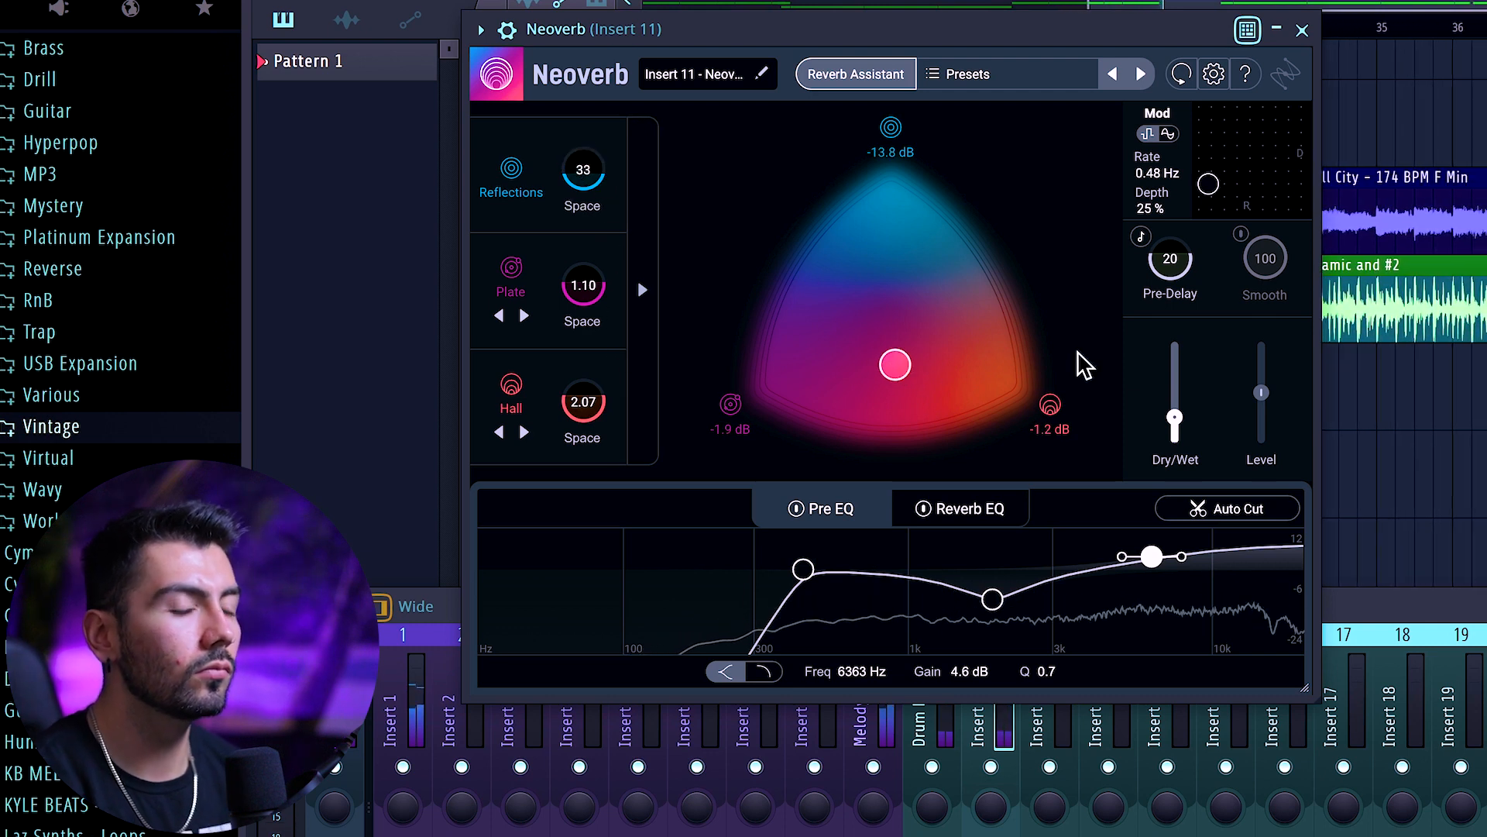
left_click(1302, 30)
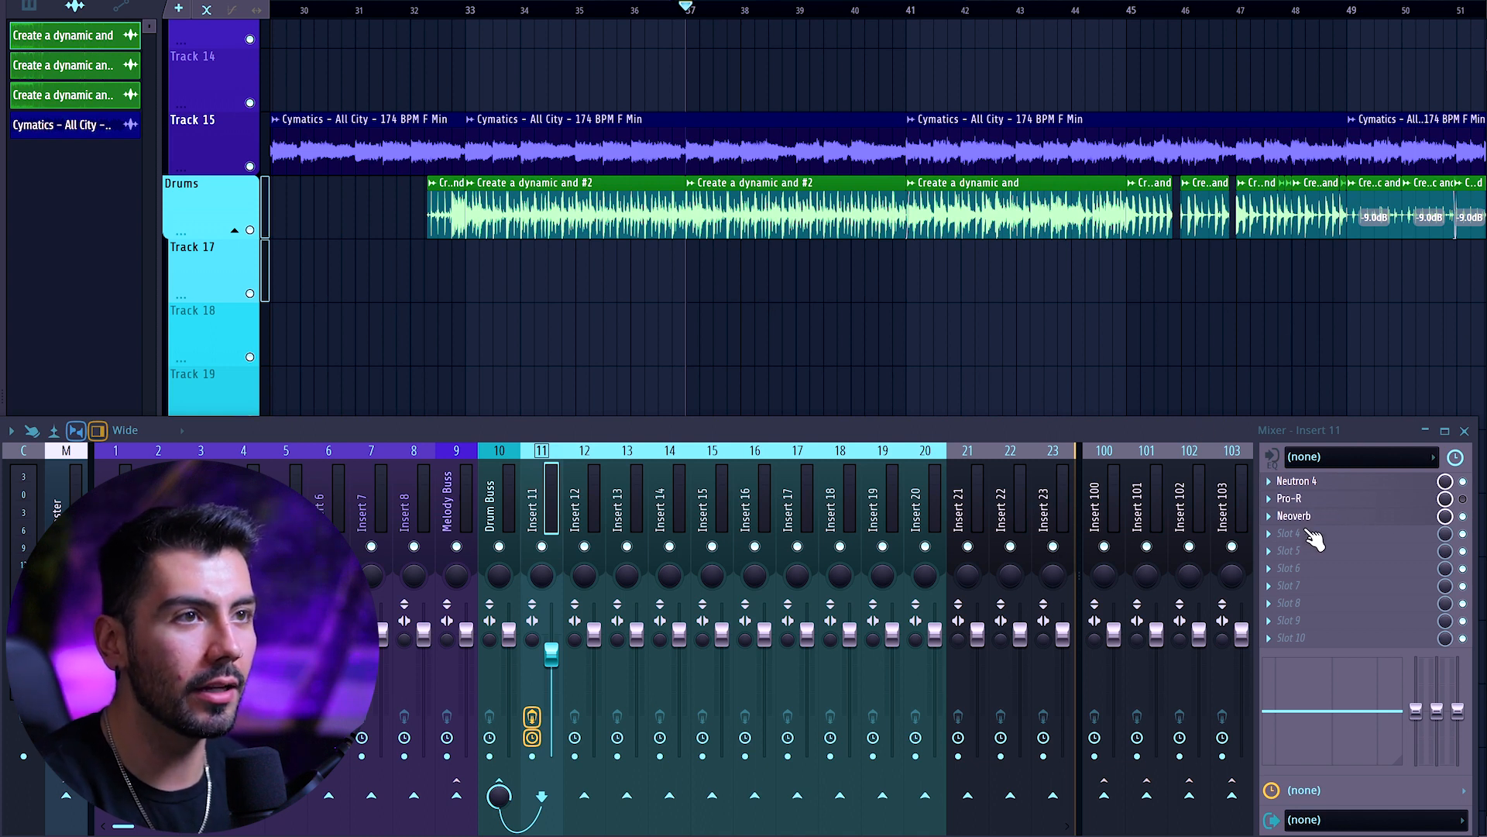
- Play the drums from bar 37 to compare Neoverb alone against Pro-R alone on Insert 11
scroll(791, 292, "up", 3)
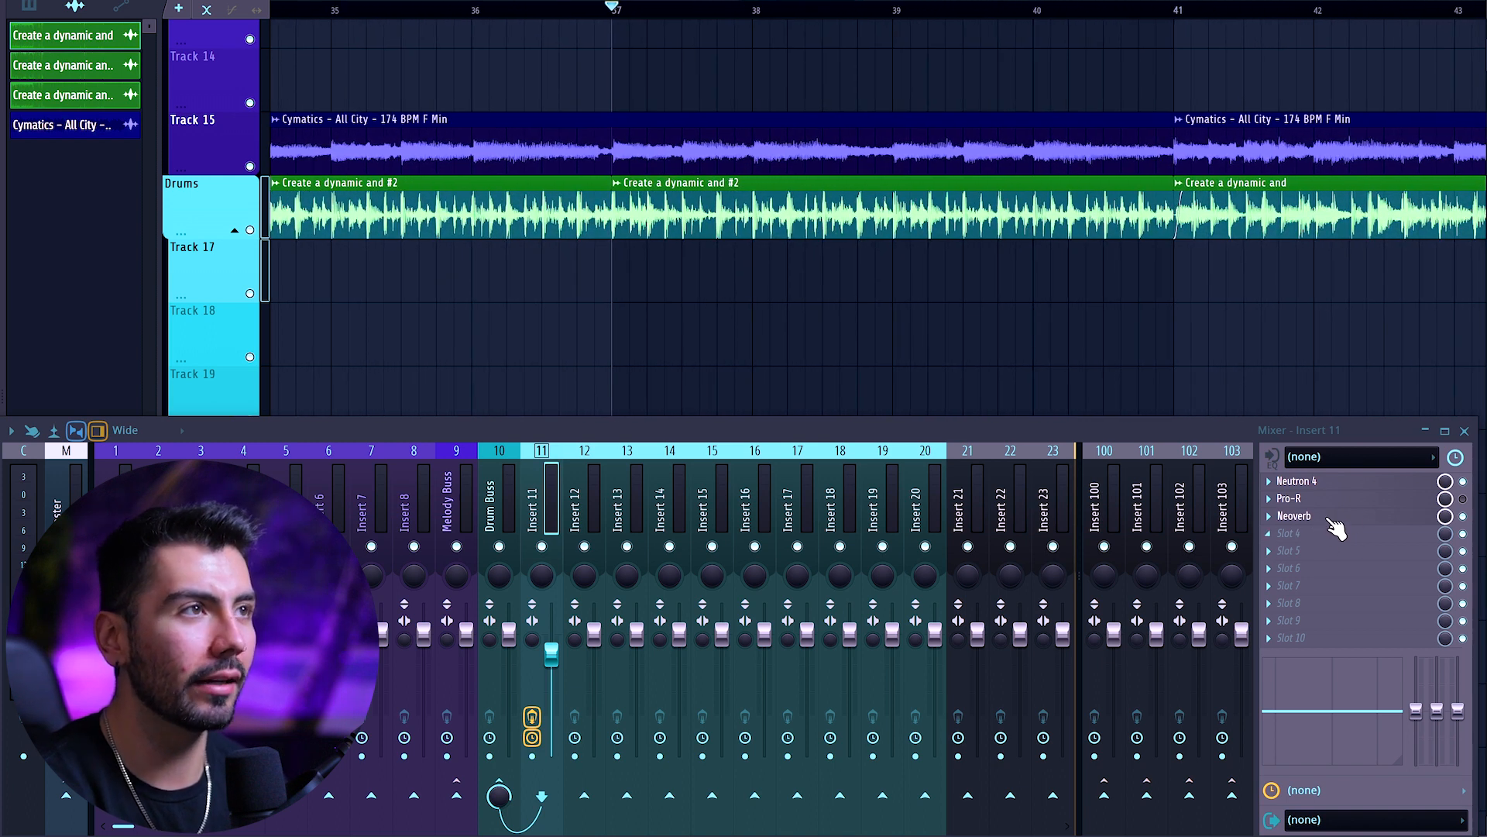
scroll(708, 110, "down", 3)
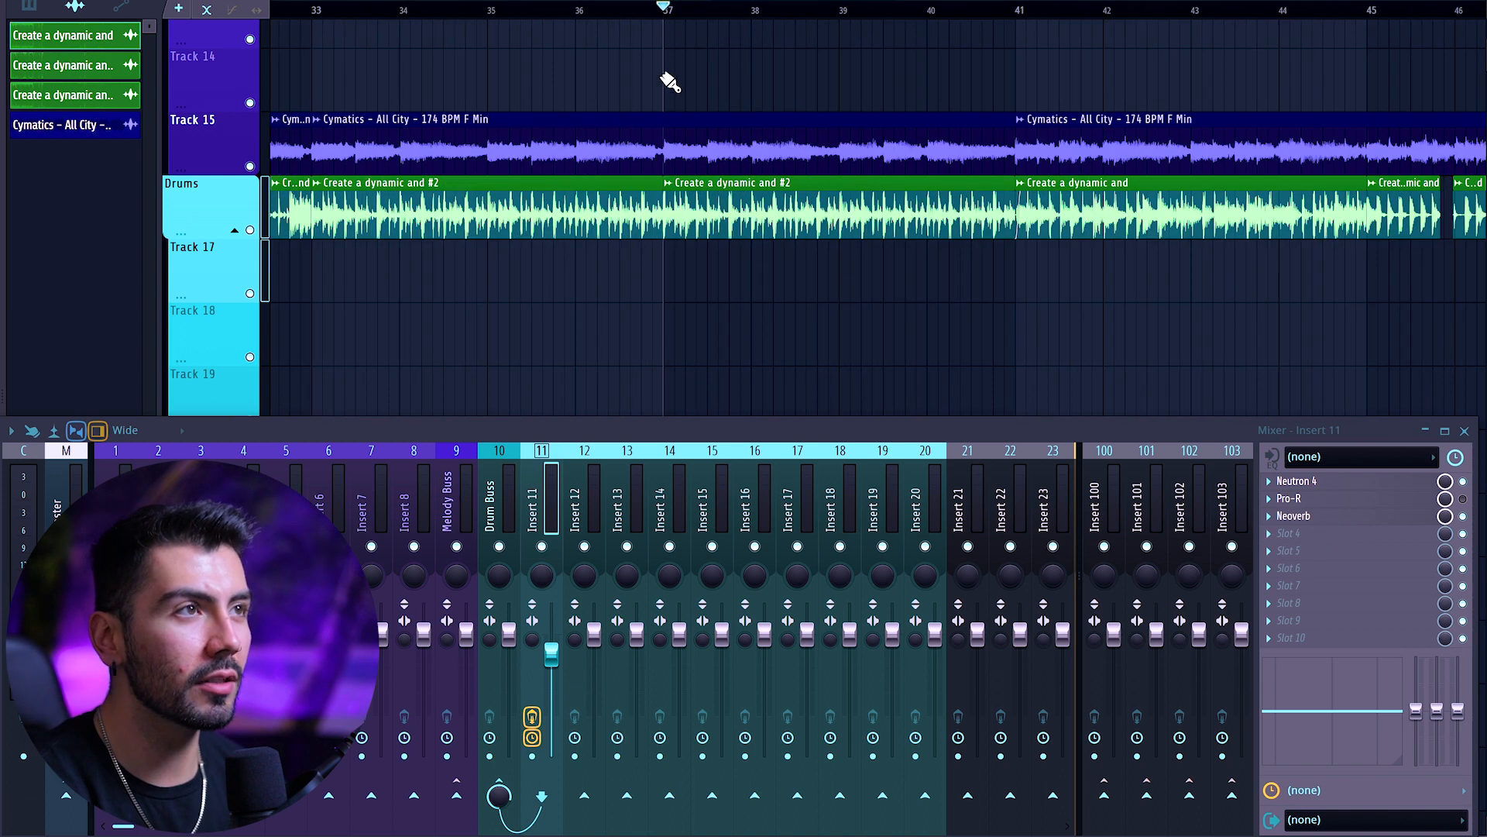
key("space")
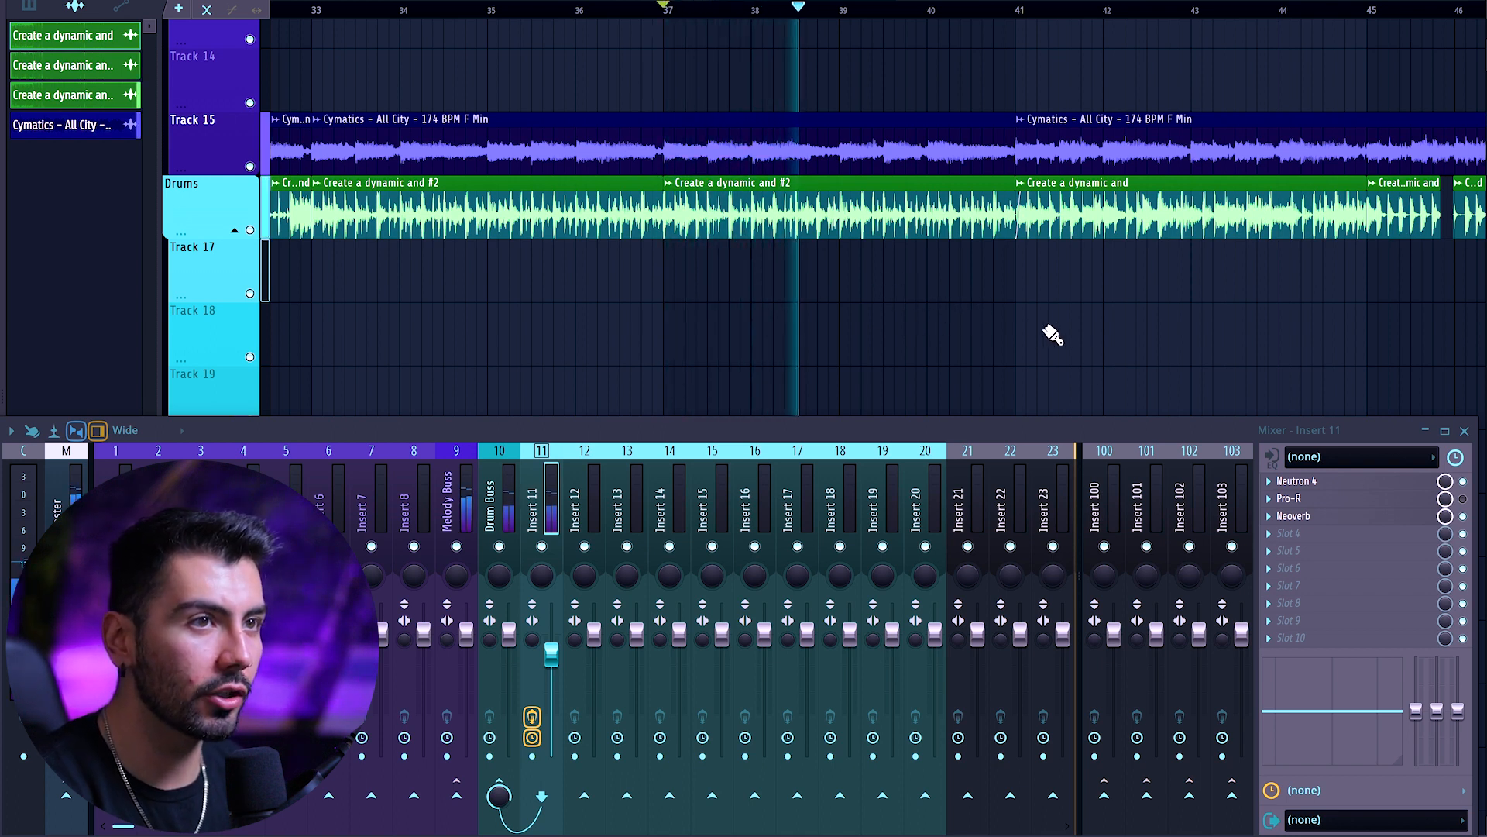
key("space")
key("space")
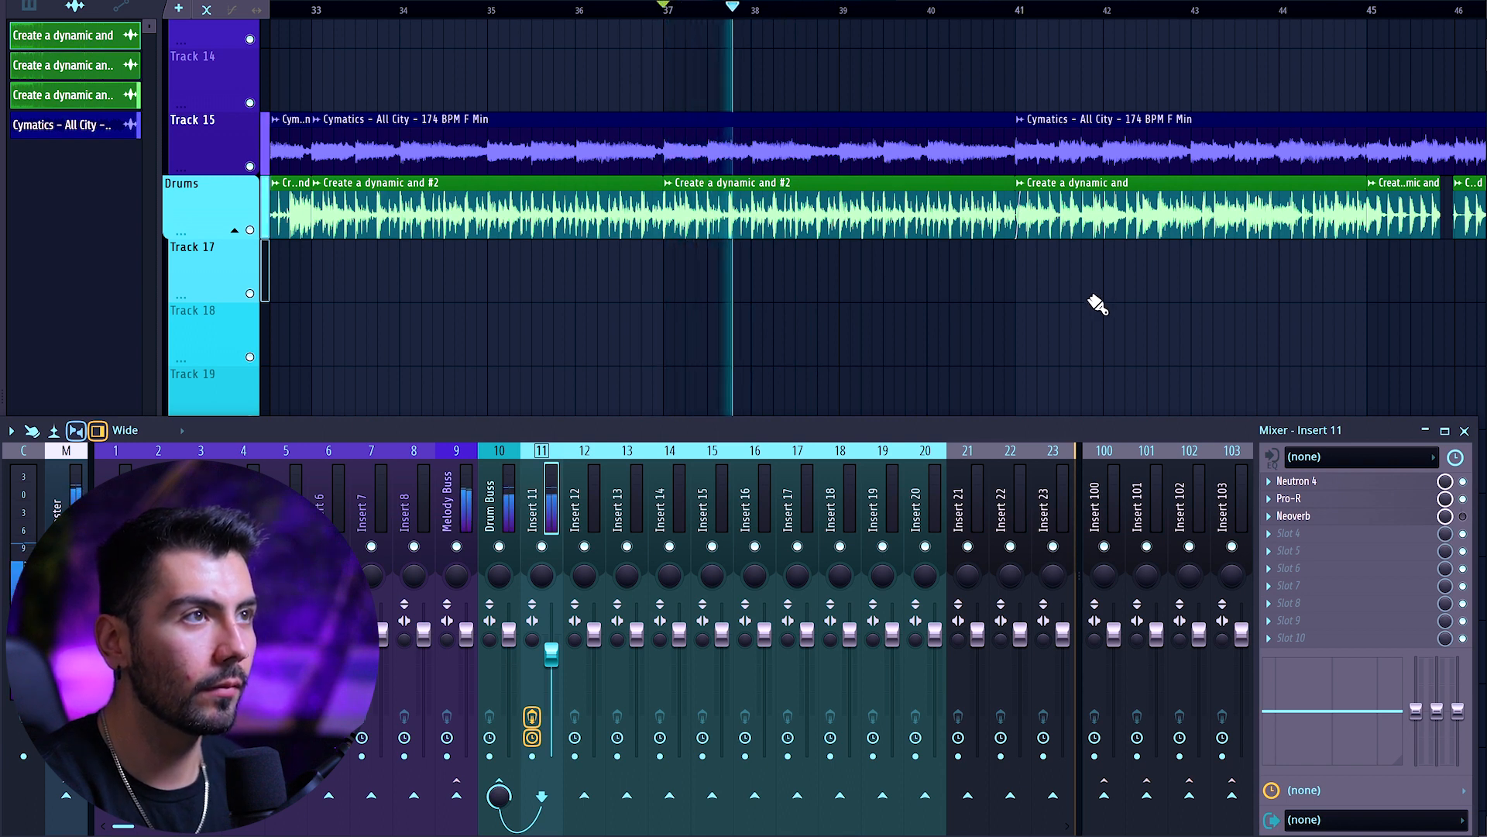
key("space")
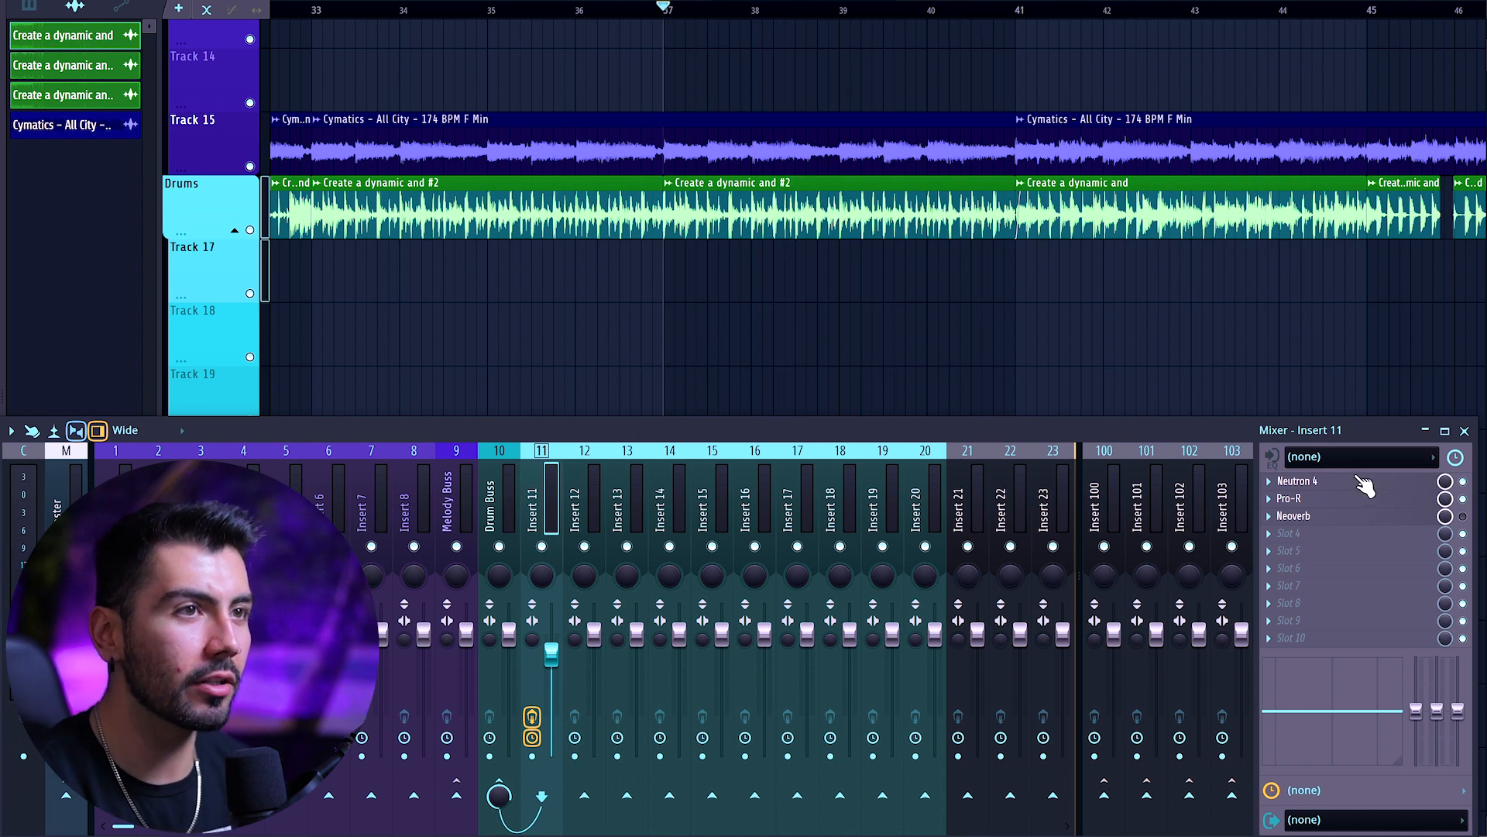
- Bypass Pro-R and re-enable Neoverb on Insert 11, keeping the mixer in view below the playlist around bar 37
left_click(1321, 500)
left_click(1322, 516)
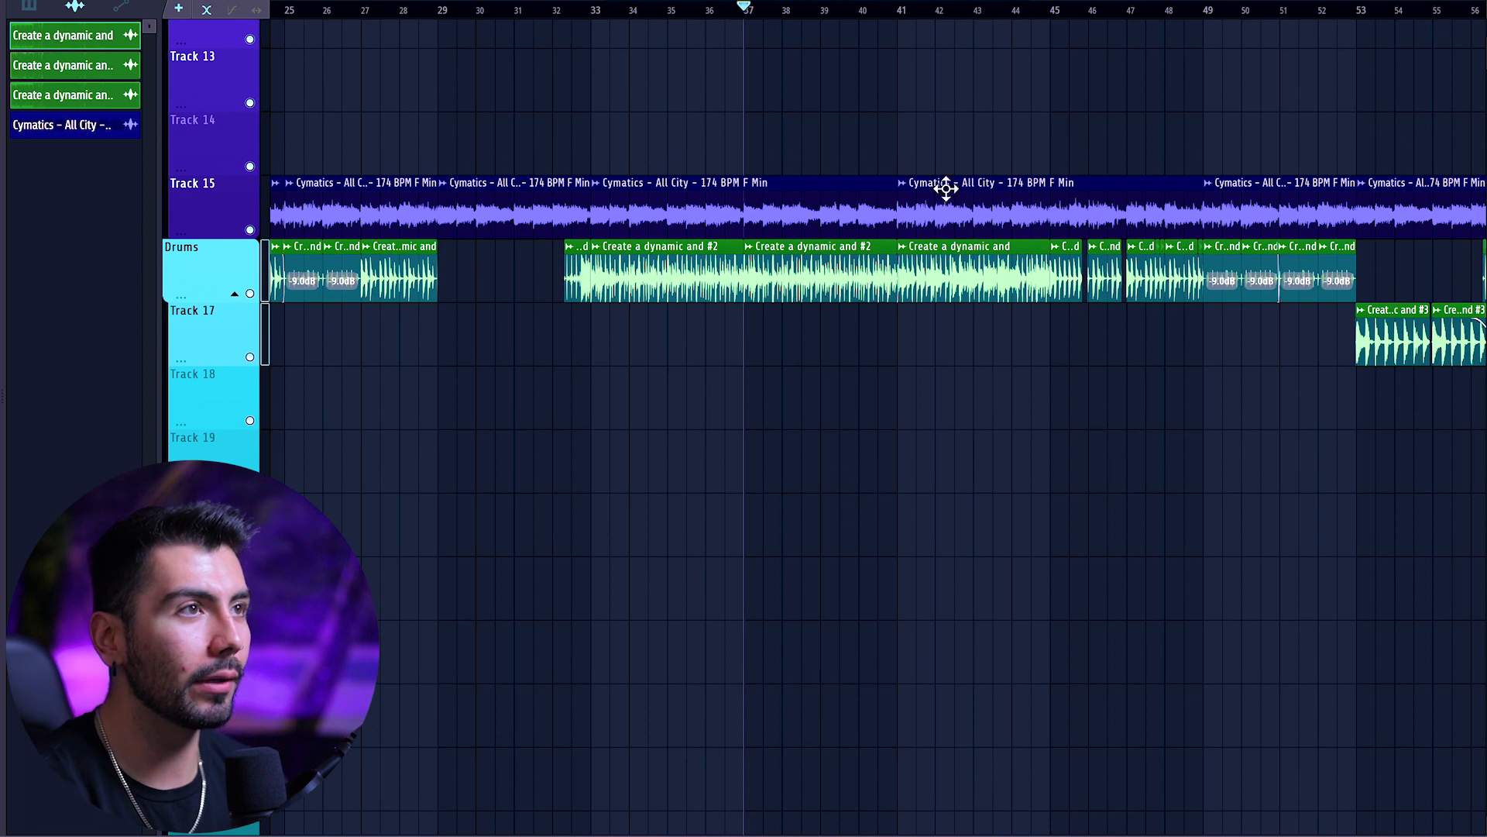
scroll(946, 189, "up", 5)
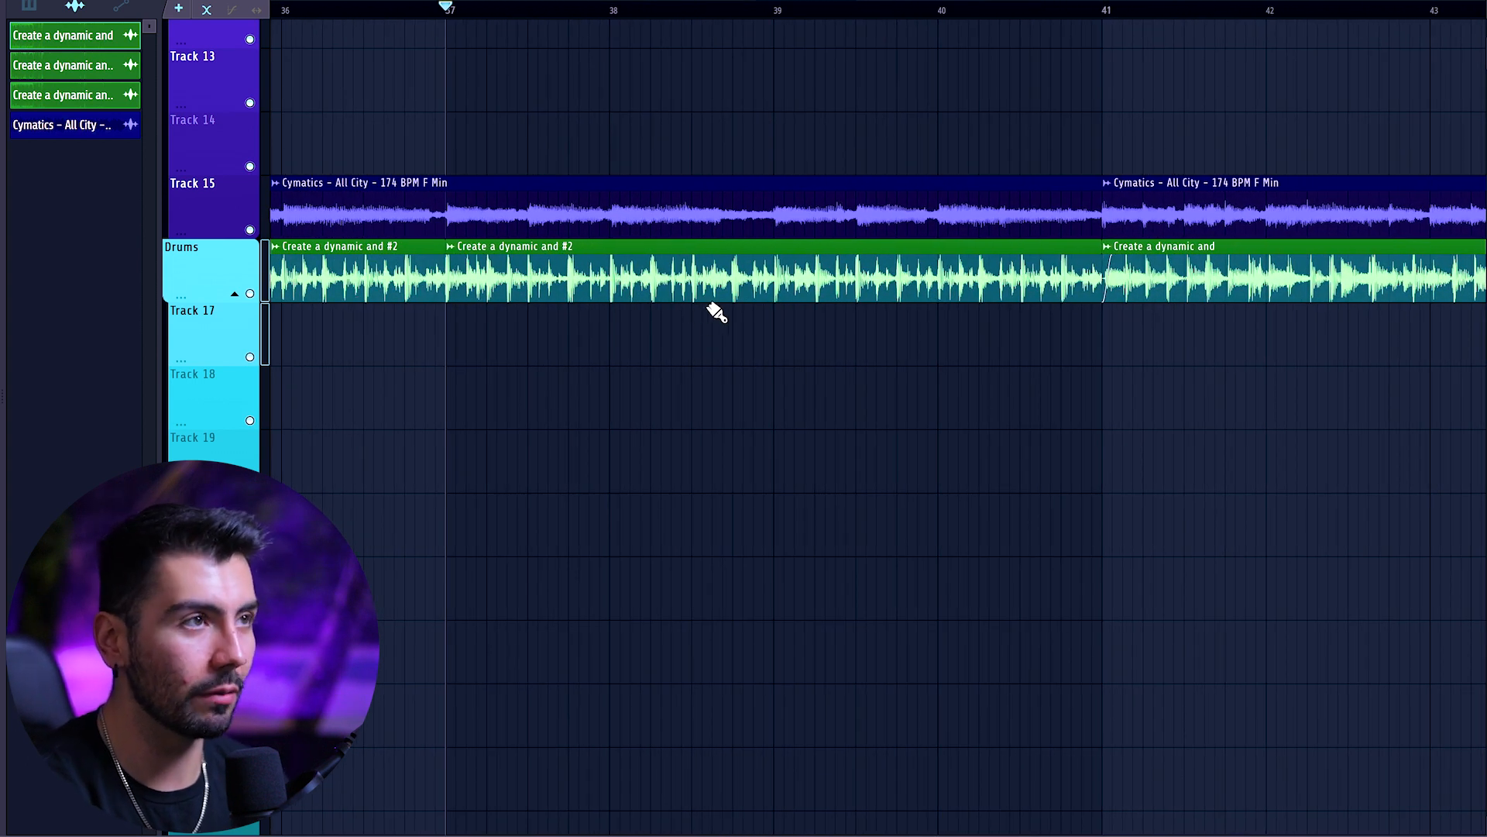
scroll(617, 380, "down", 2)
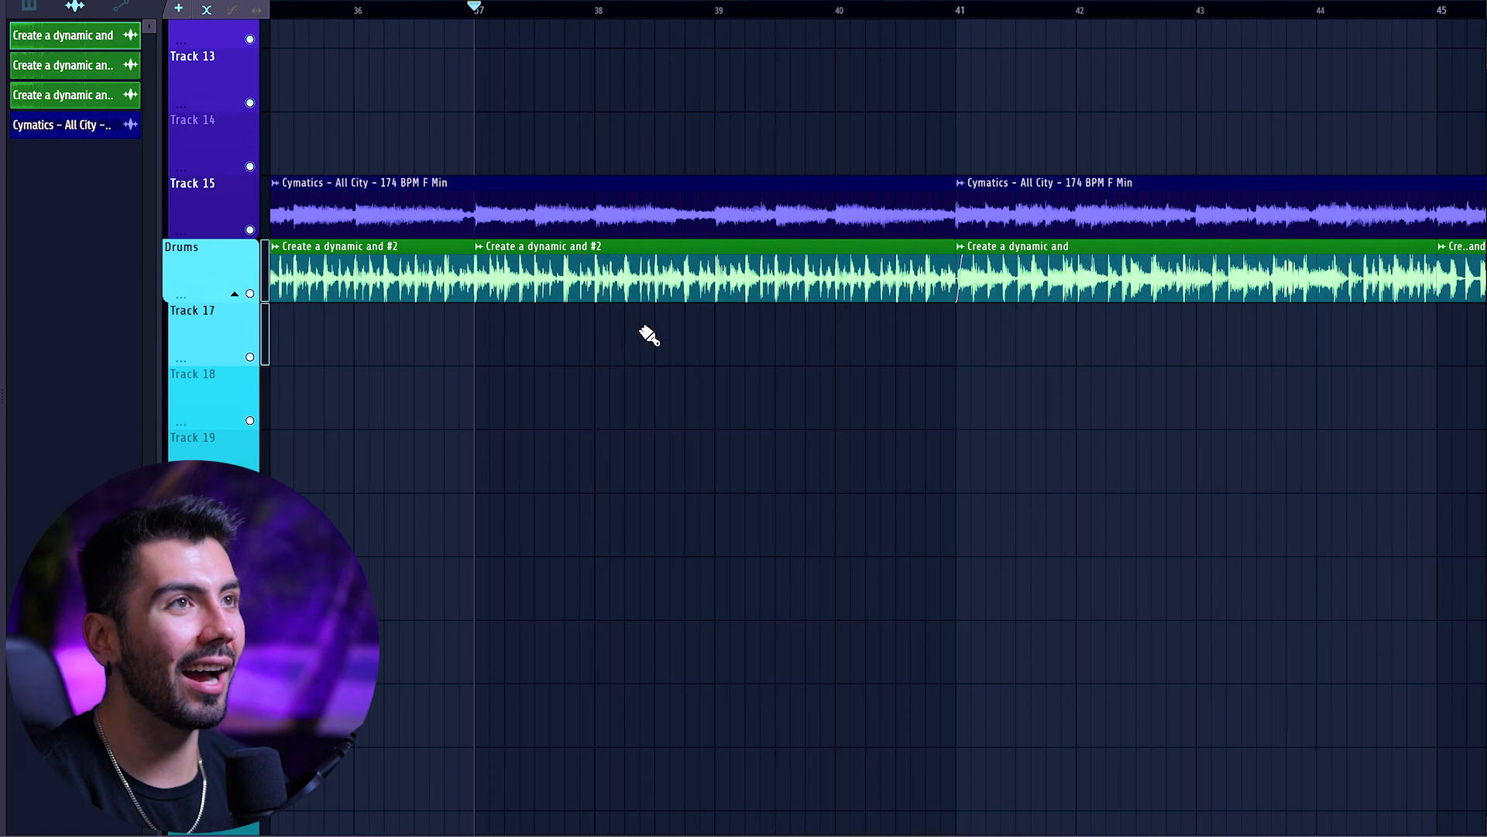
key("F9")
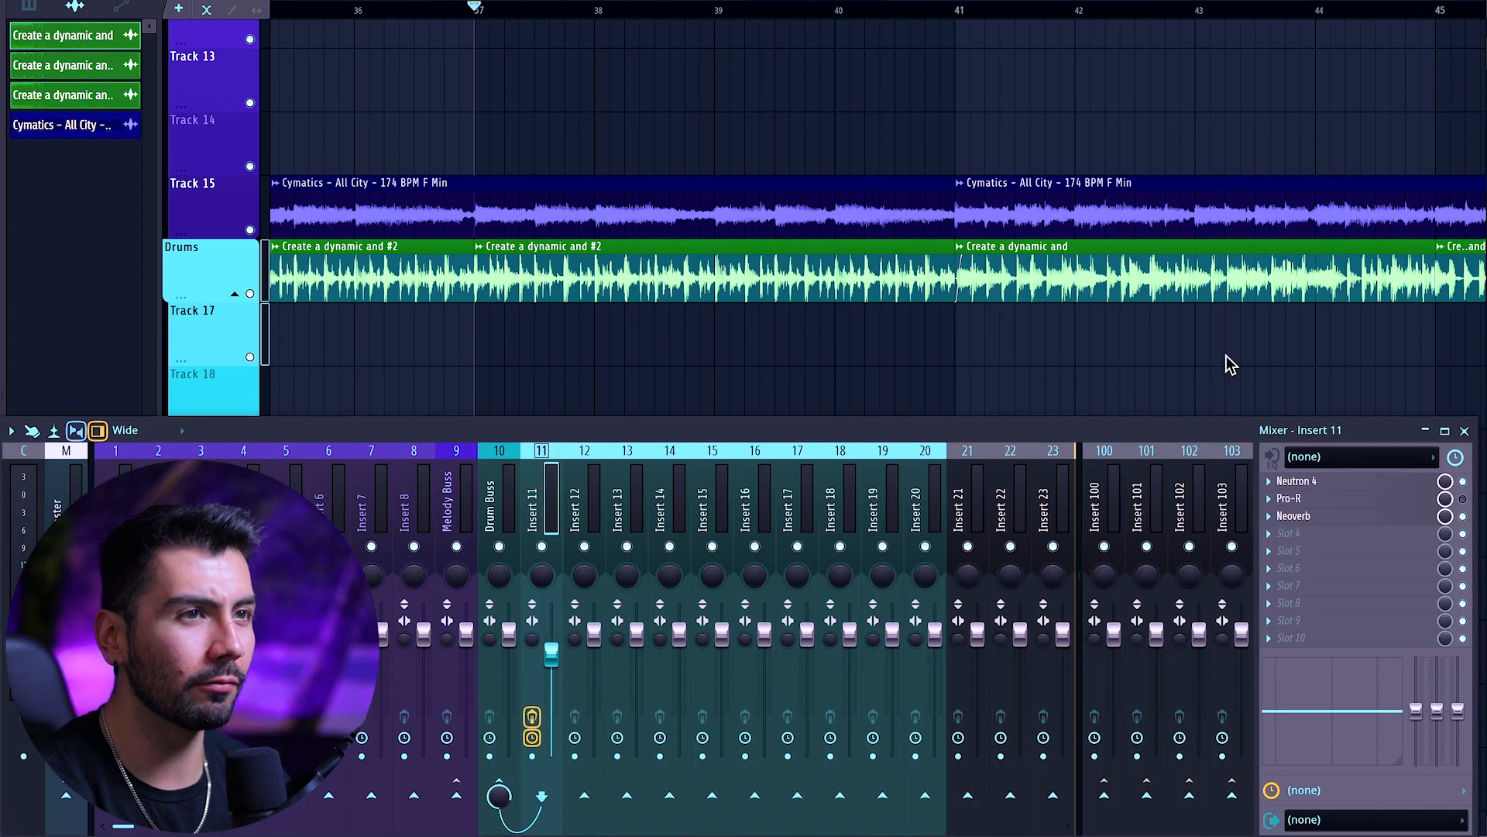